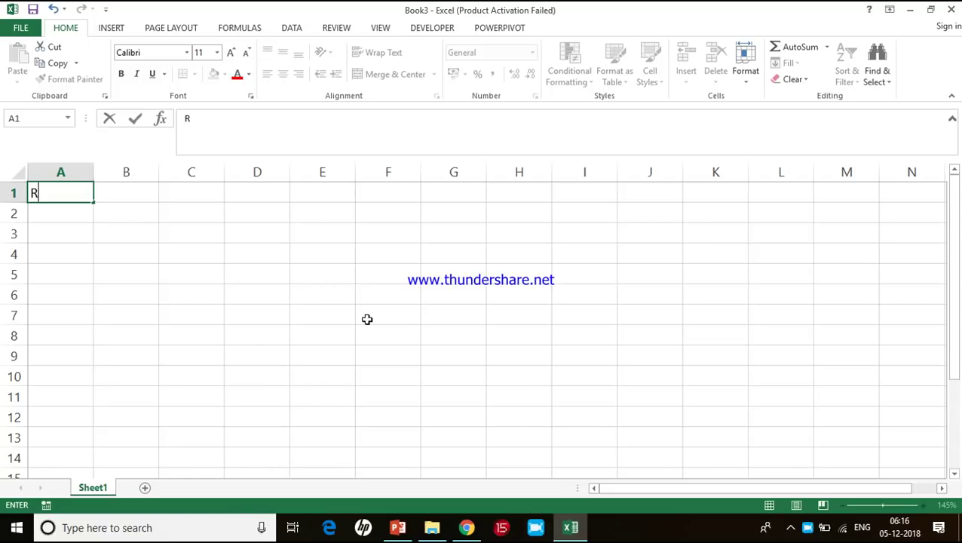
Type the headings Roll No, Name, MTE 1, MTE 2 and ETE across A1:E1.
key("BackSpace")
type("oll N")
key("Tab")
type("Name")
key("Tab")
type("M")
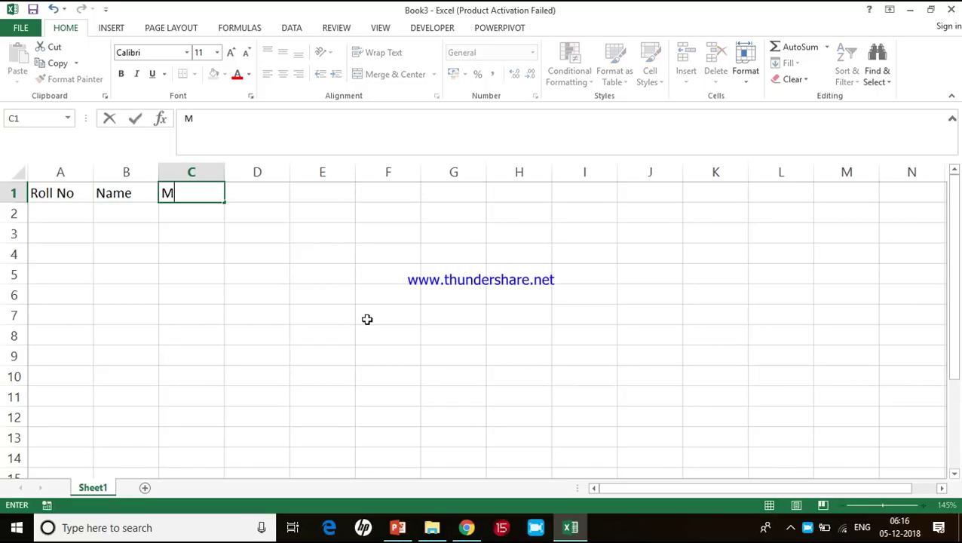
type("TE 1")
key("Tab")
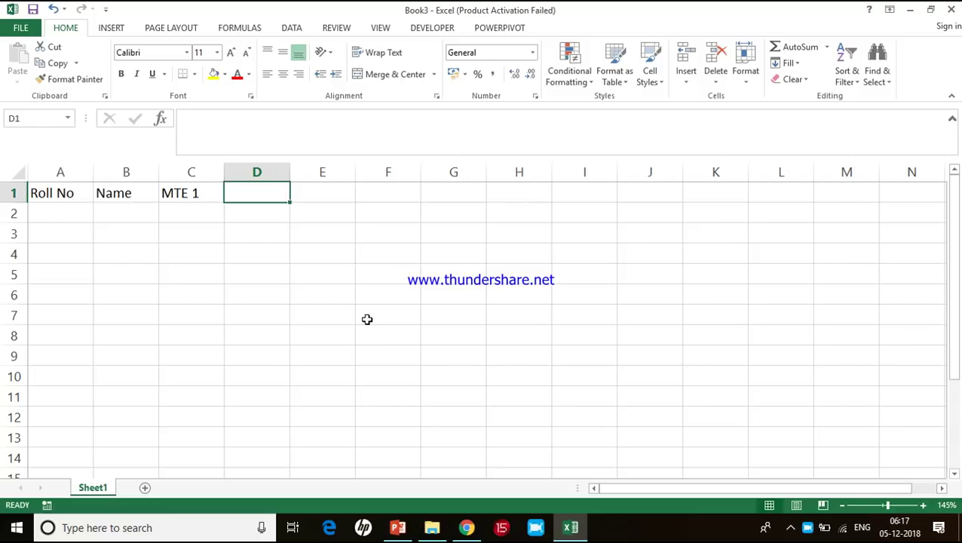
type("MTE 2")
key("Tab")
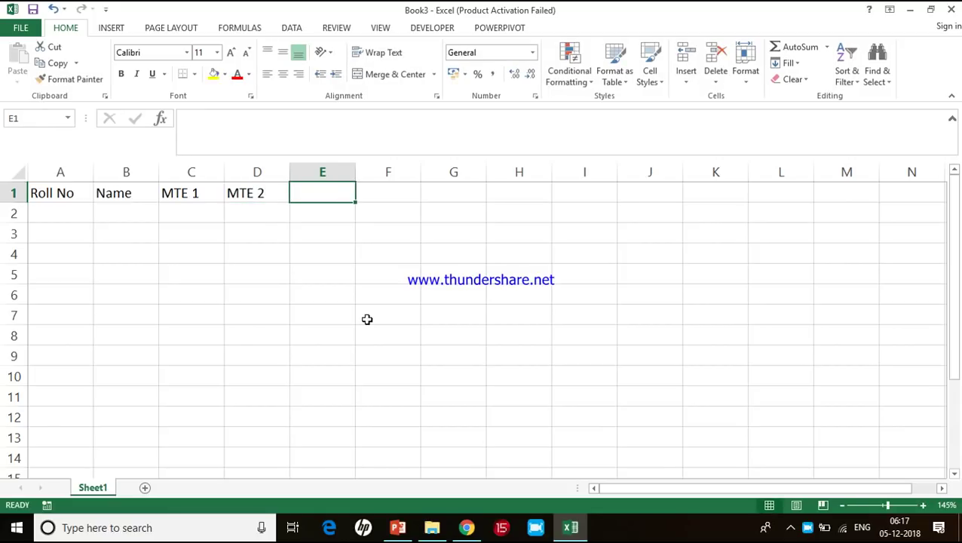
type("ETE")
key("Return")
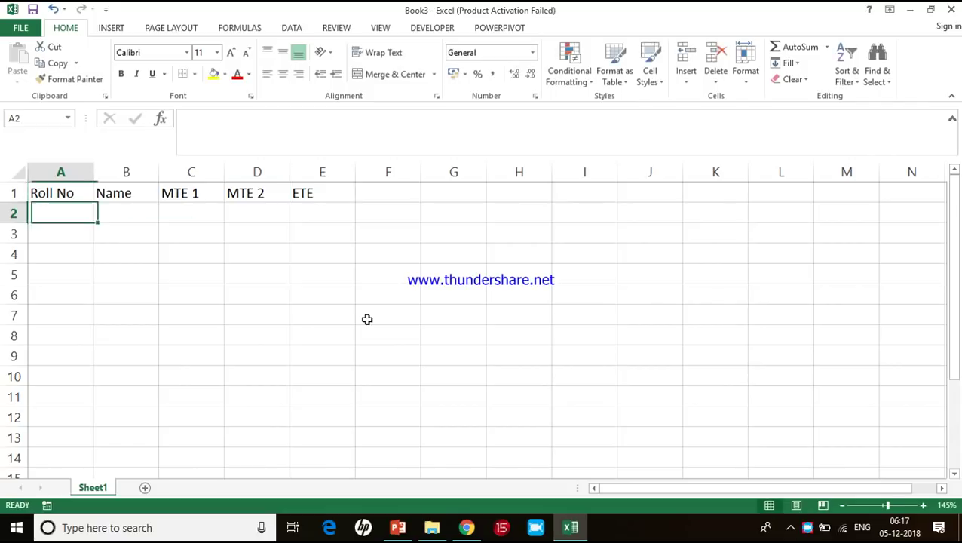
Enter roll numbers 1 and 2 in A2 and A3.
type("1")
key("Return")
type("2")
key("Return")
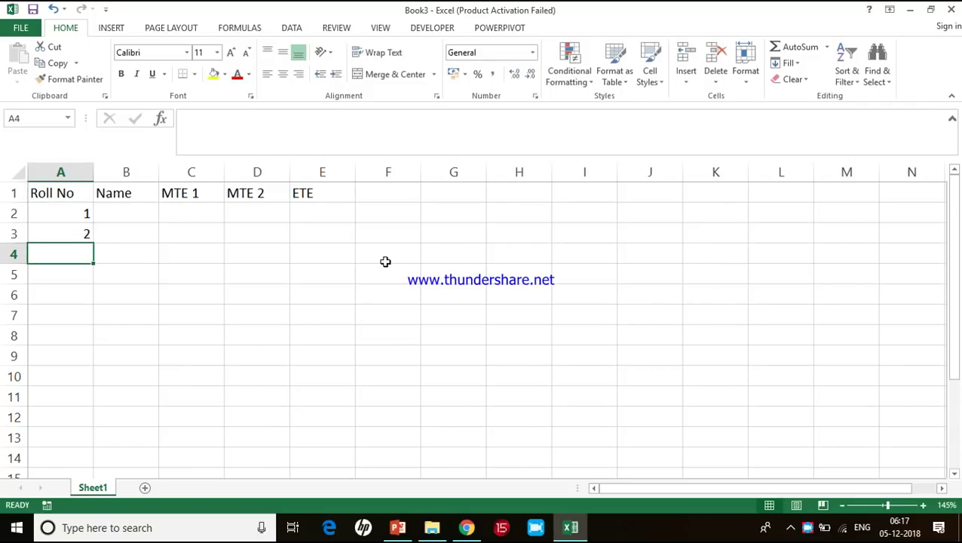
left_click(71, 213)
Fill roll numbers 1–10 down column A and enter names Sam, Ram, Sita and RitaReena.
left_click_drag(71, 230, 85, 392)
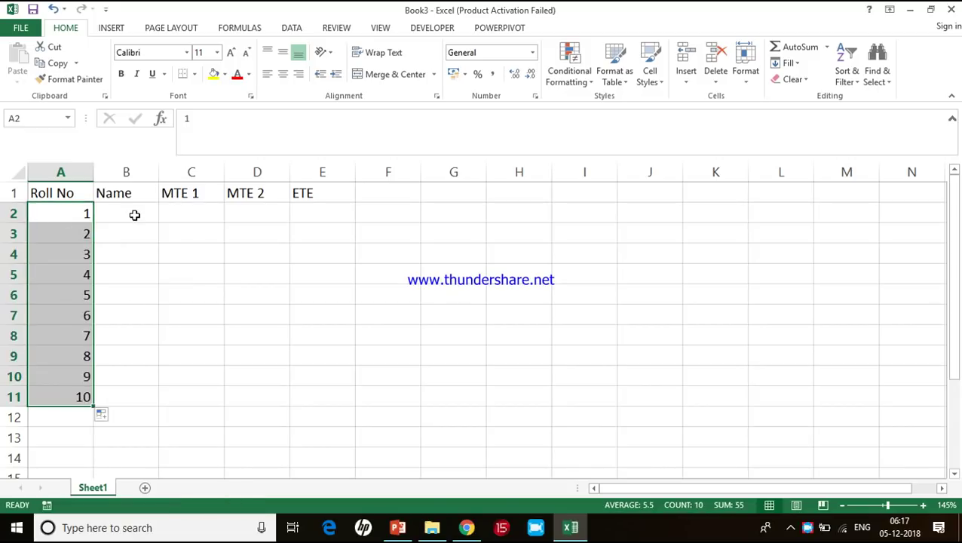
left_click(134, 215)
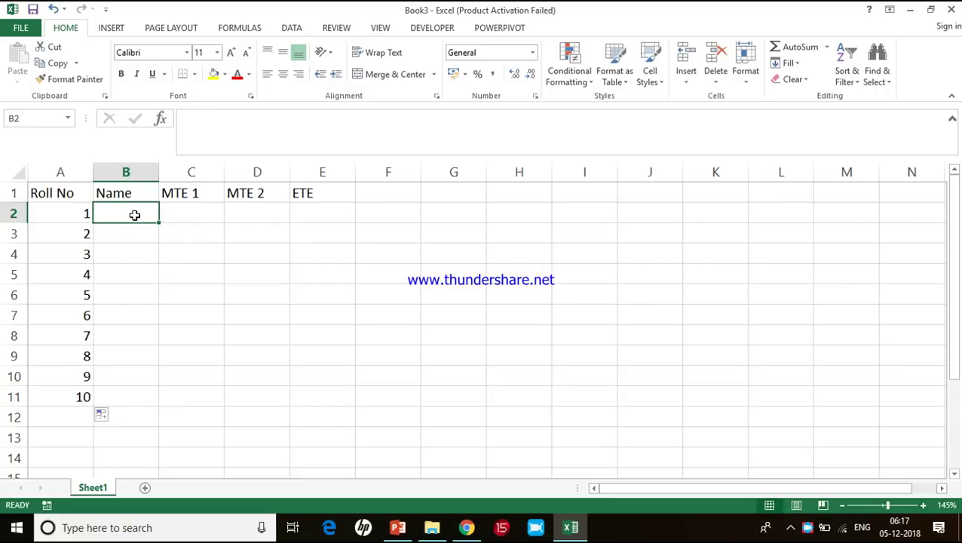
type("Sam")
key("Return")
type("Ra")
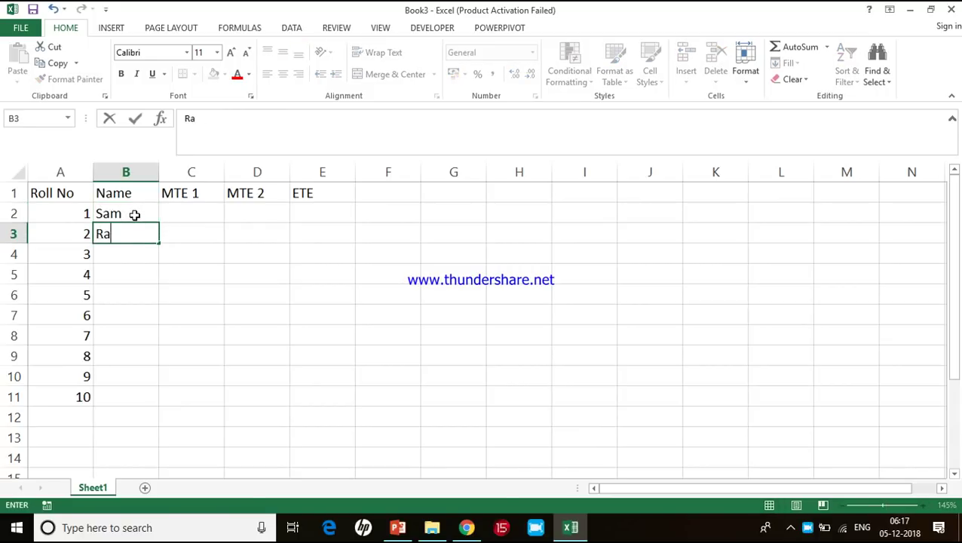
type("m")
key("Return")
type("Si")
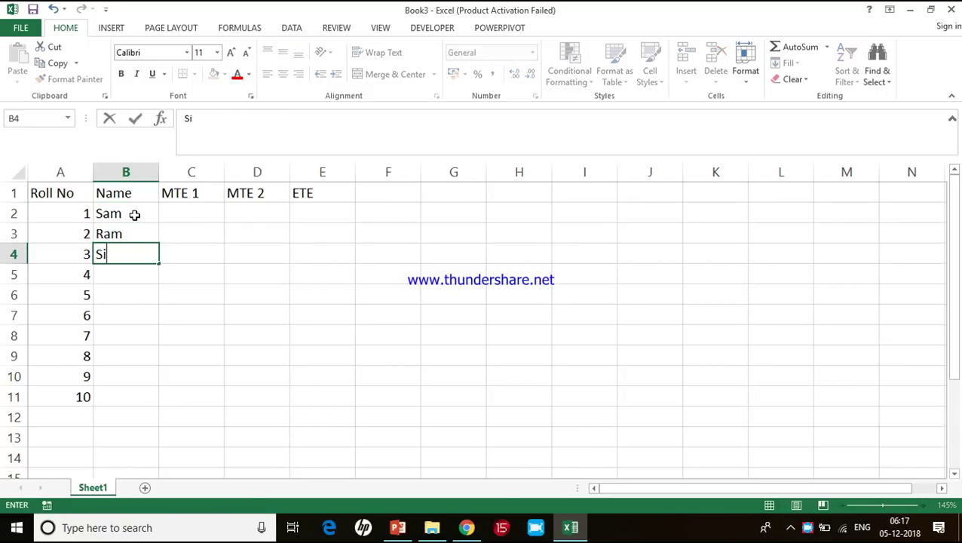
type("ta")
key("Return")
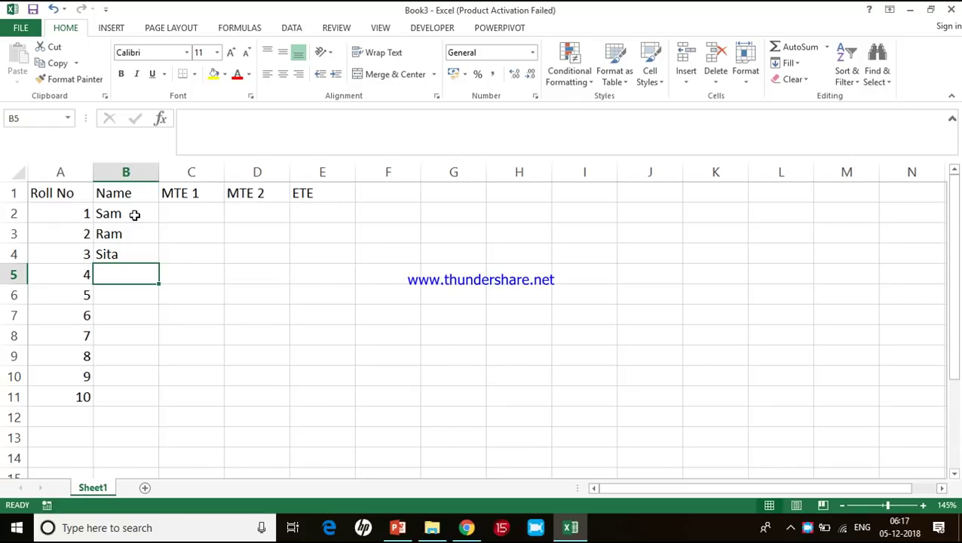
type("Rita")
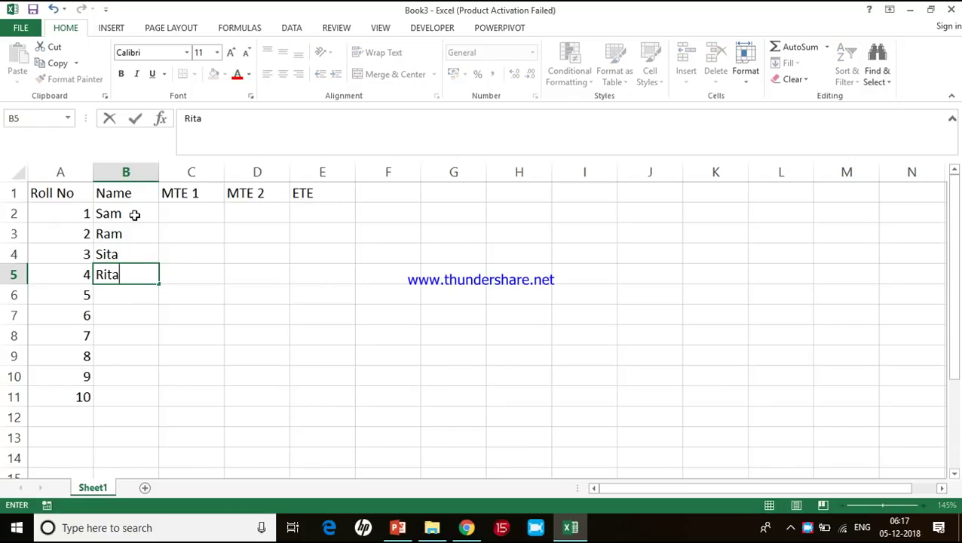
type("Reena")
key("Return")
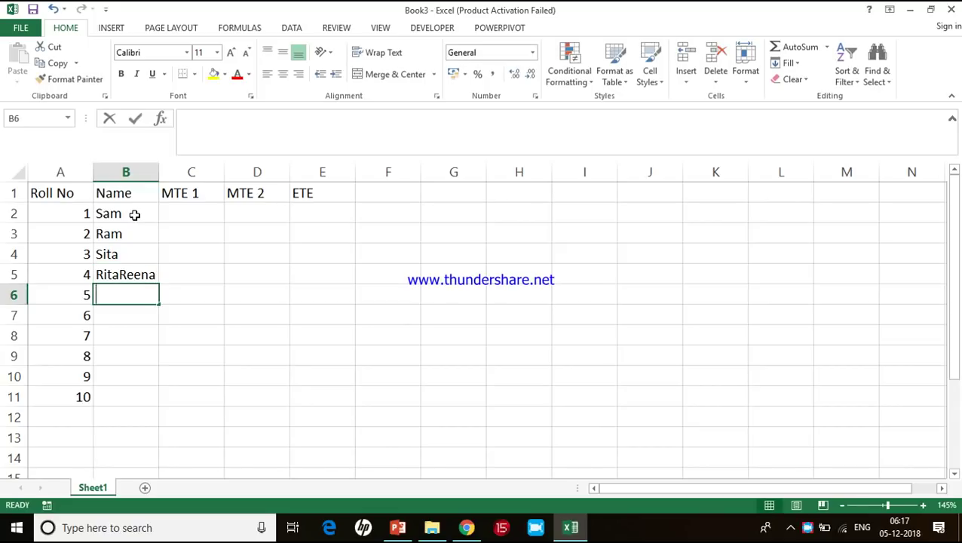
Enter the remaining names Veena, Heena, Bheema, Rose, Bose and Jose in B6:B11.
type("Veena")
key("Return")
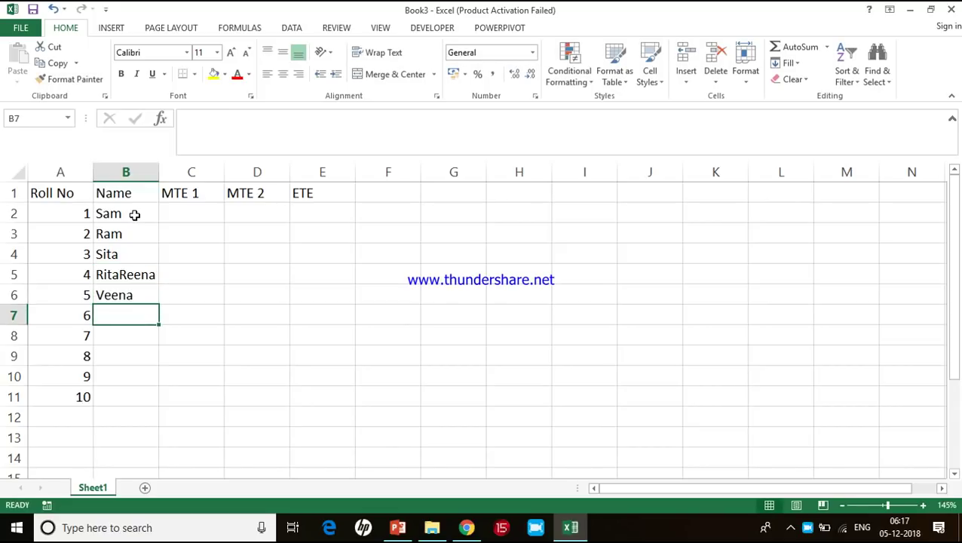
type("Heena")
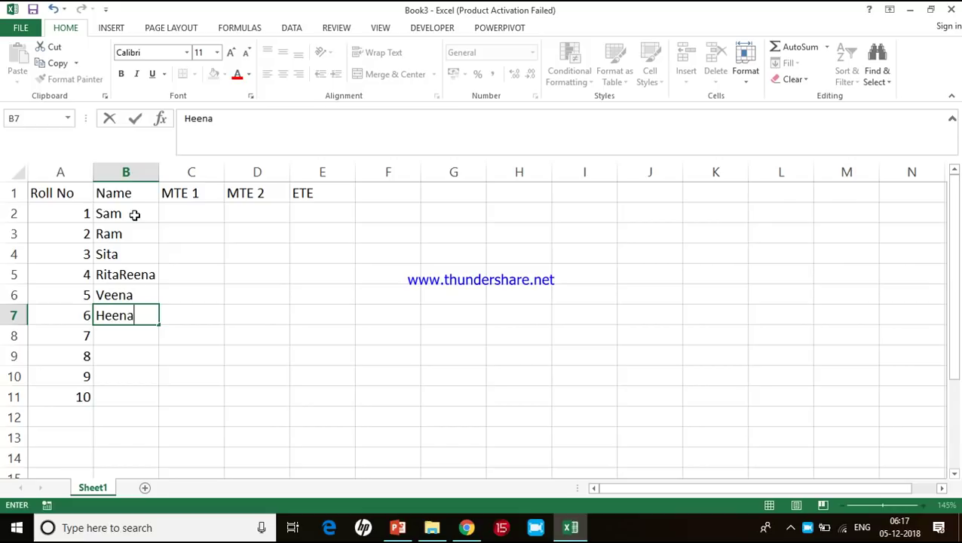
key("Return")
type("Bh")
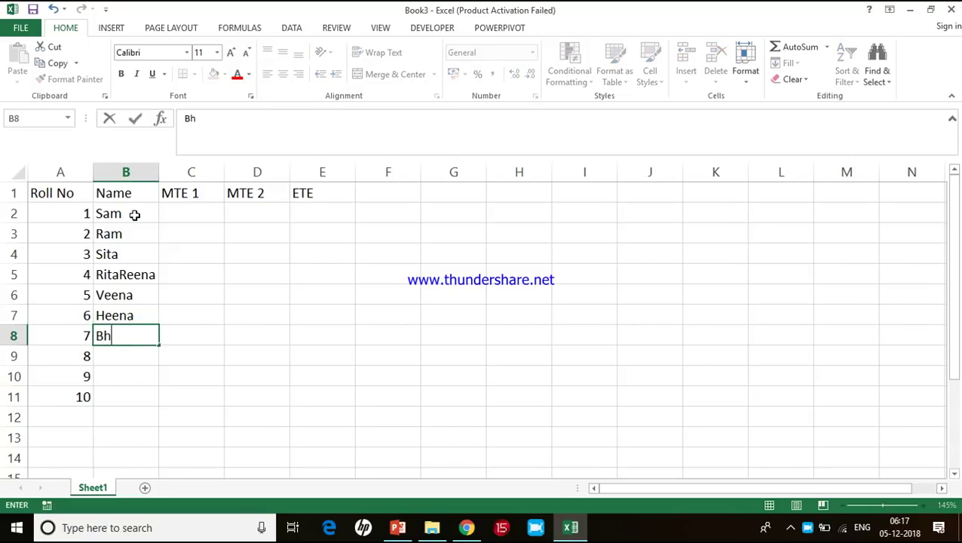
type("eema")
key("Return")
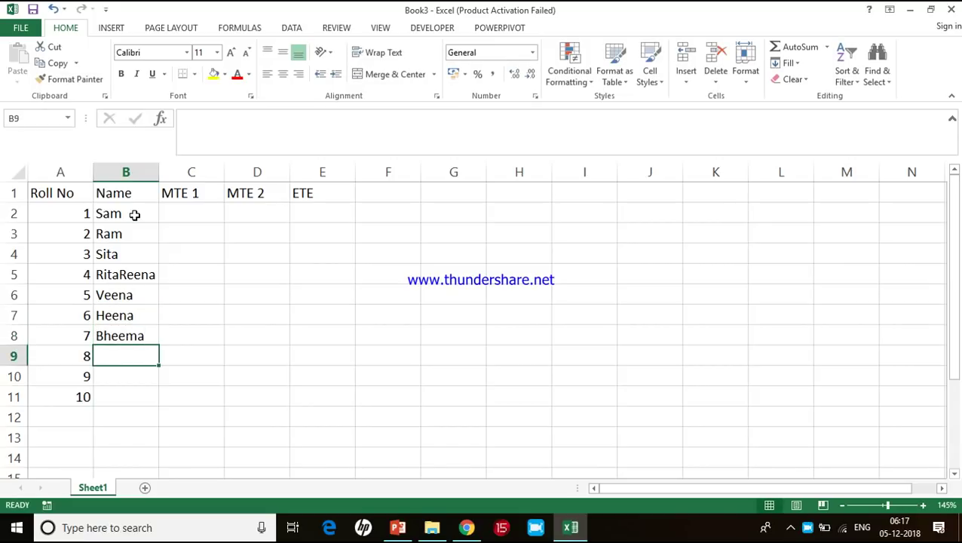
type("Rose")
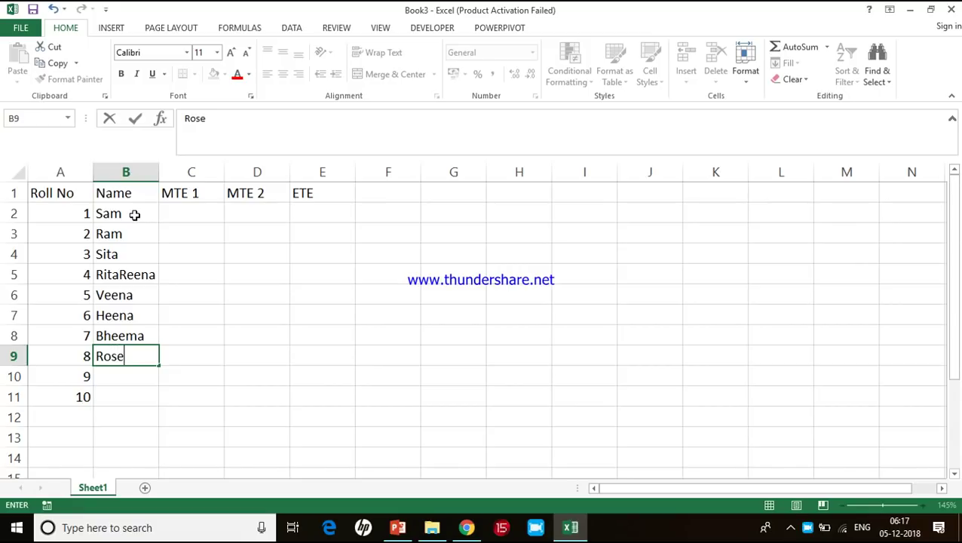
key("Return")
type("Bose")
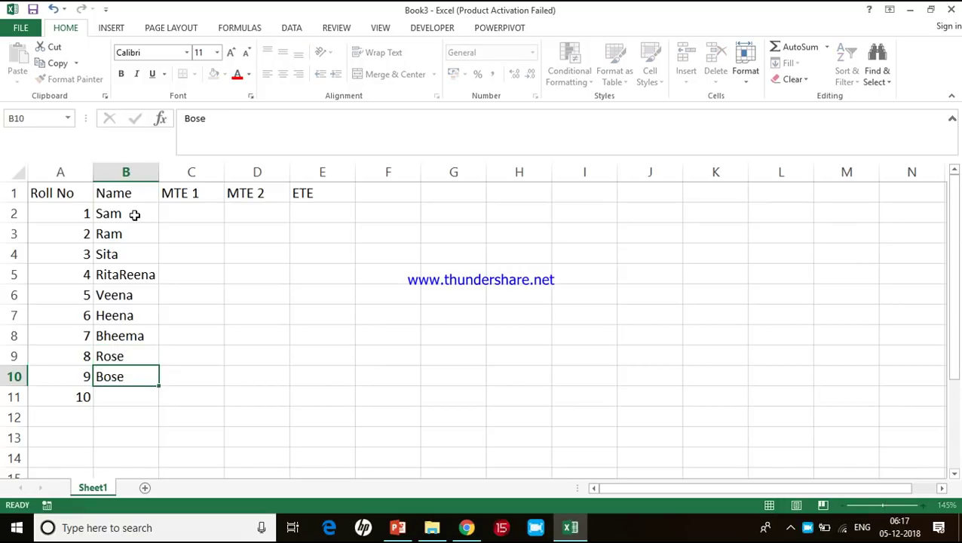
key("Return")
type("Jose")
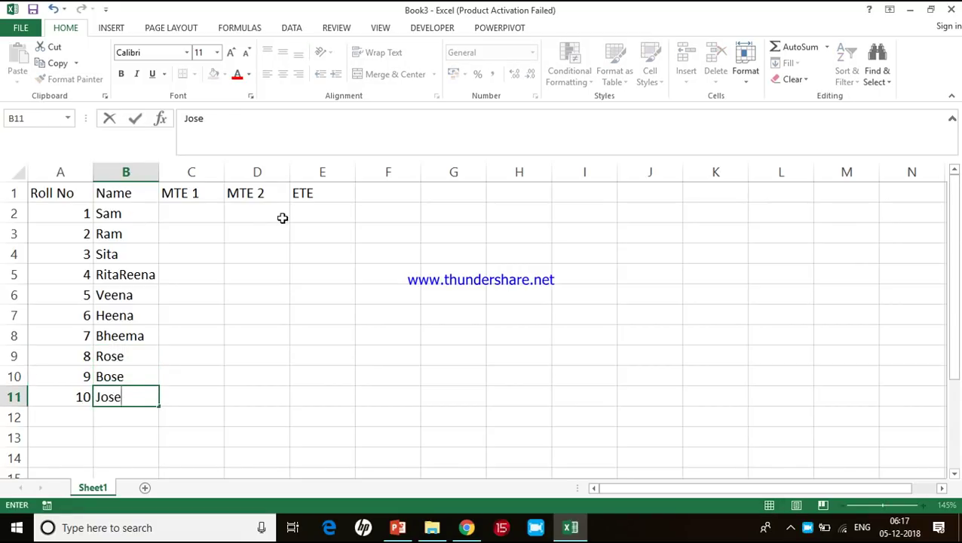
key("Return")
left_click(203, 216)
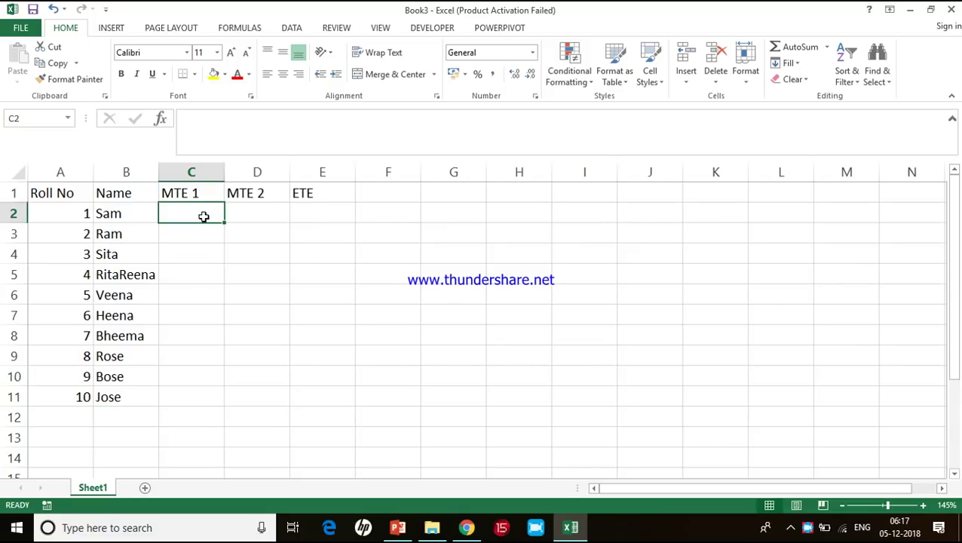
Enter MTE 1 marks 40 and 45 and fill the series down to 85 in row 11.
type("40")
key("Return")
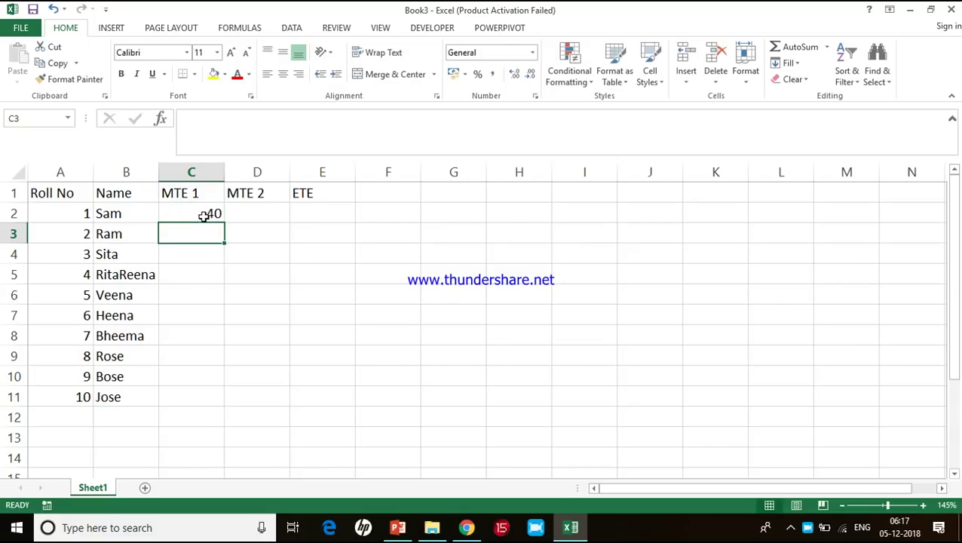
type("45")
key("Return")
left_click_drag(200, 215, 195, 402)
Enter MTE 2 marks 22 and 28 and fill the series down to 76.
left_click(250, 217)
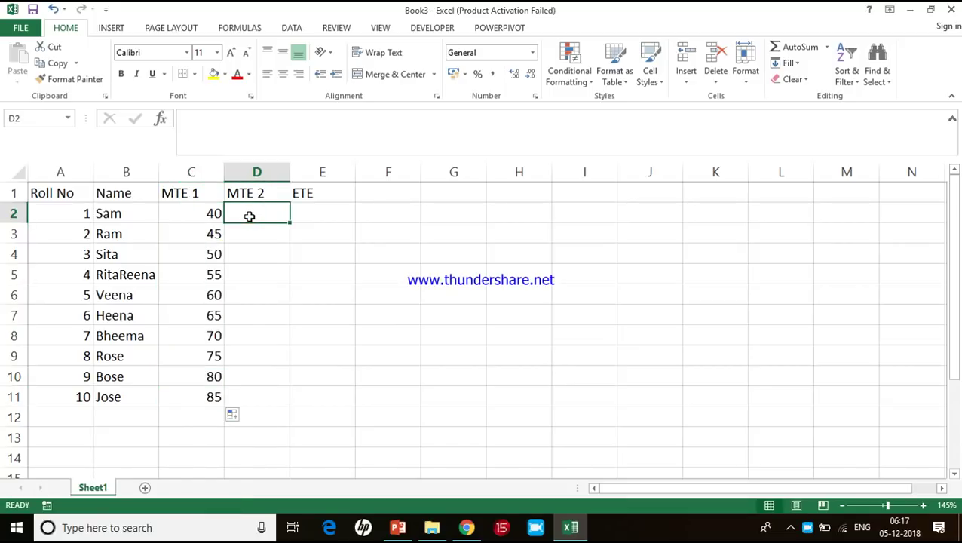
type("22")
key("Return")
type("28")
key("Return")
left_click_drag(254, 216, 290, 403)
Enter ETE marks 35 and 40 and fill the series down to 80.
left_click(315, 215)
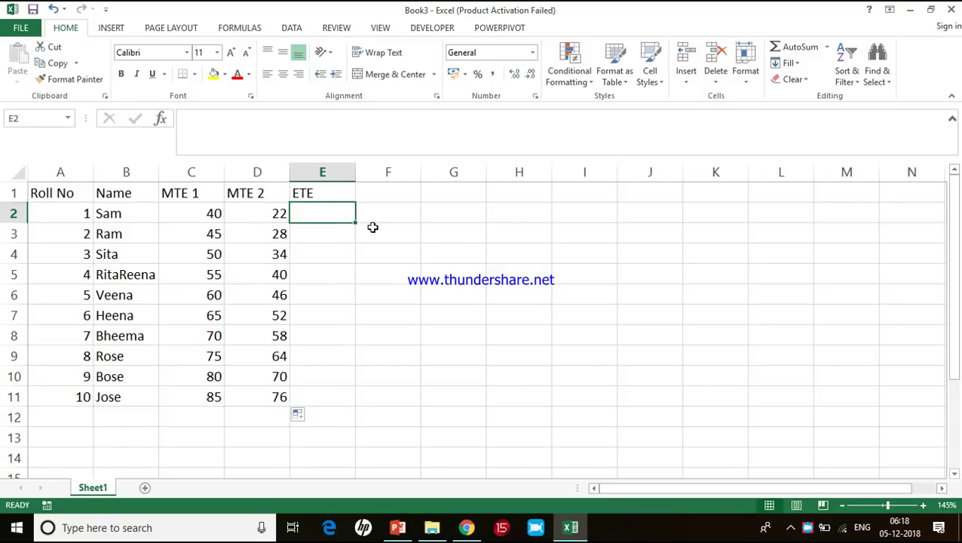
type("35")
key("Return")
type("40")
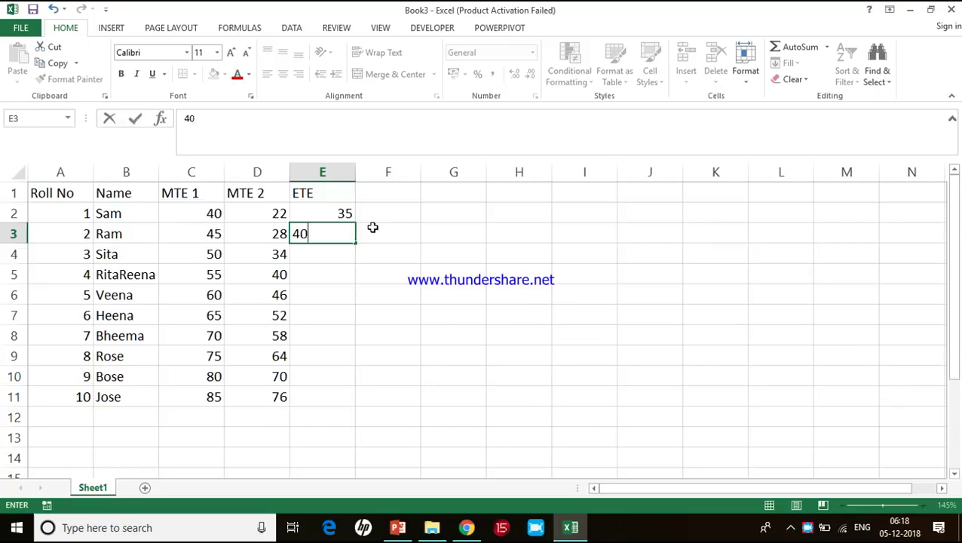
key("Return")
left_click_drag(315, 205, 341, 404)
left_click(87, 193)
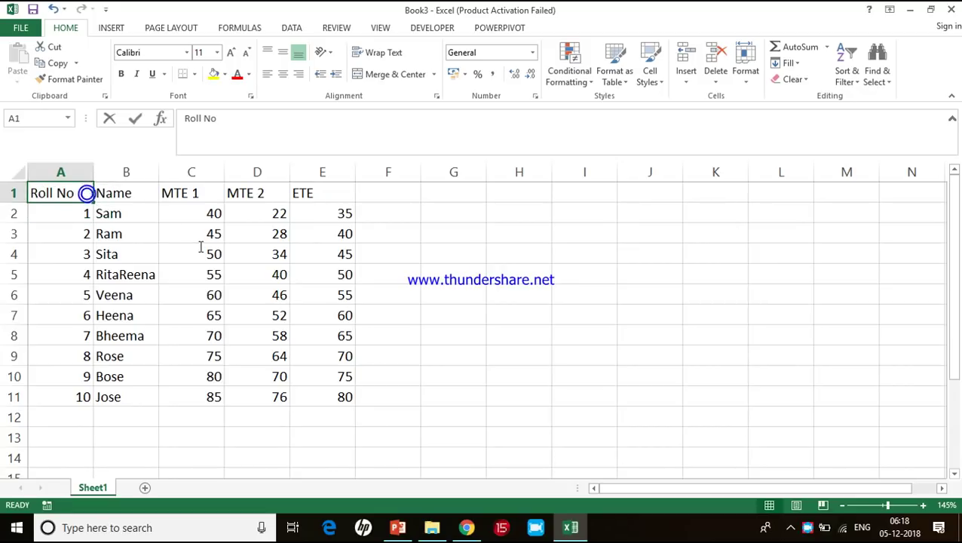
Centre all values in the marks table A1:E11 and apply All Borders.
left_click(170, 251)
left_click_drag(67, 193, 340, 400)
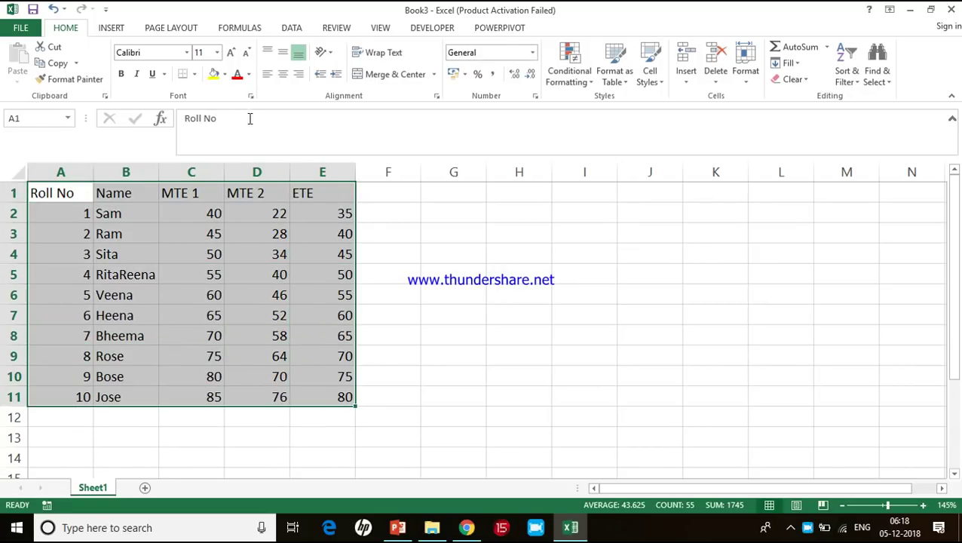
left_click(282, 75)
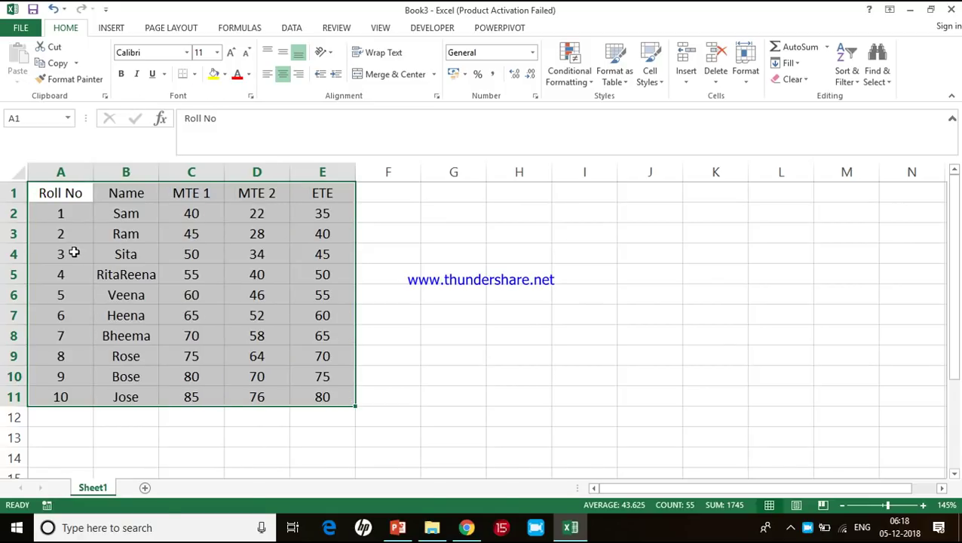
left_click(195, 74)
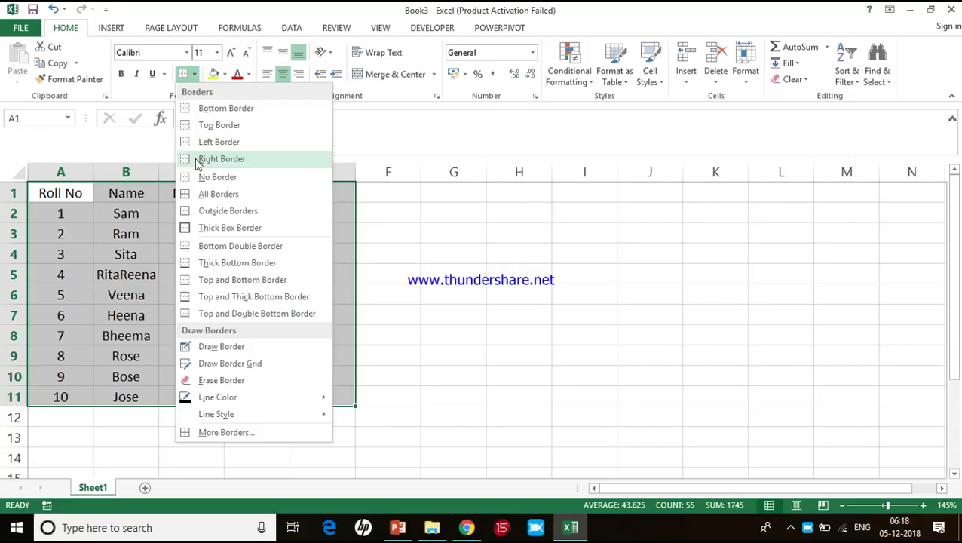
left_click(195, 195)
left_click(128, 235)
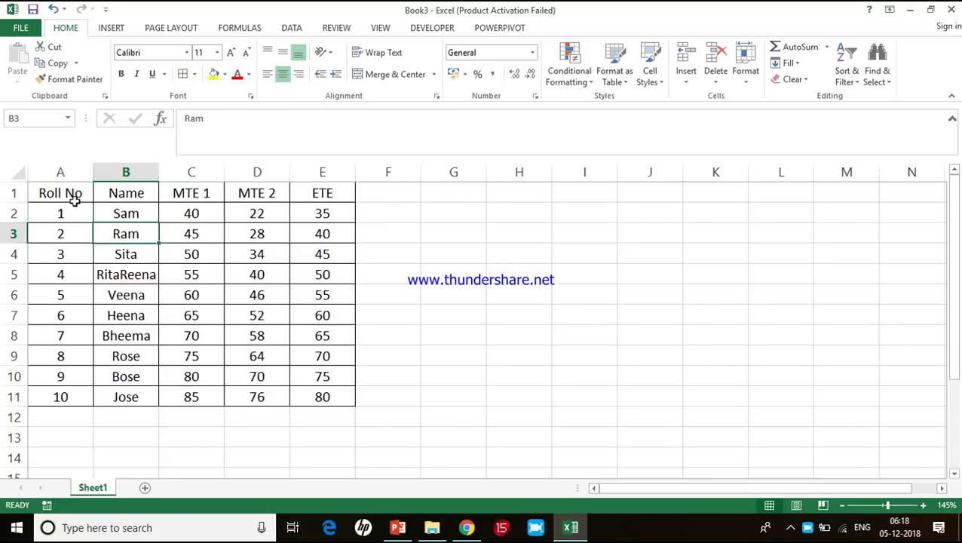
left_click(74, 194)
Make the header row A1:E1 bold with a light orange fill.
left_click_drag(73, 194, 329, 193)
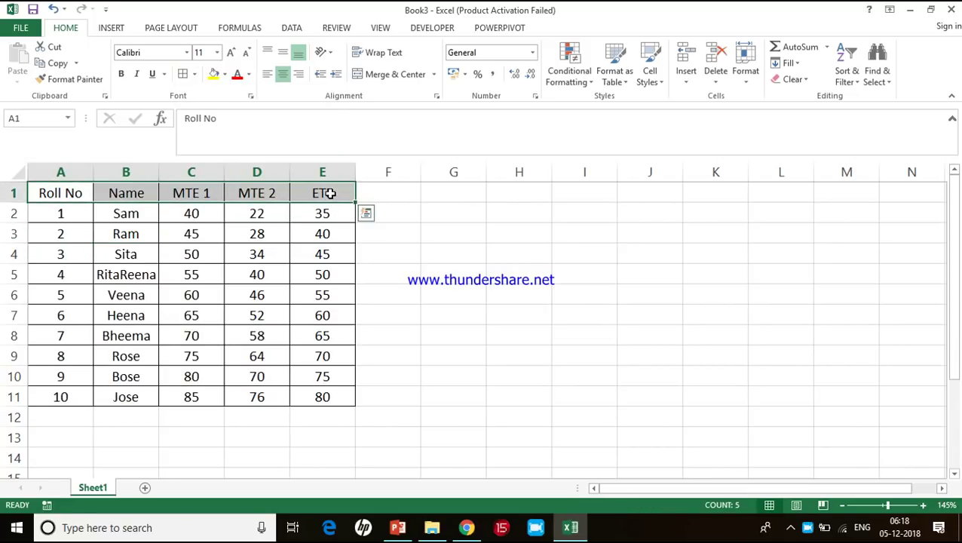
left_click(121, 74)
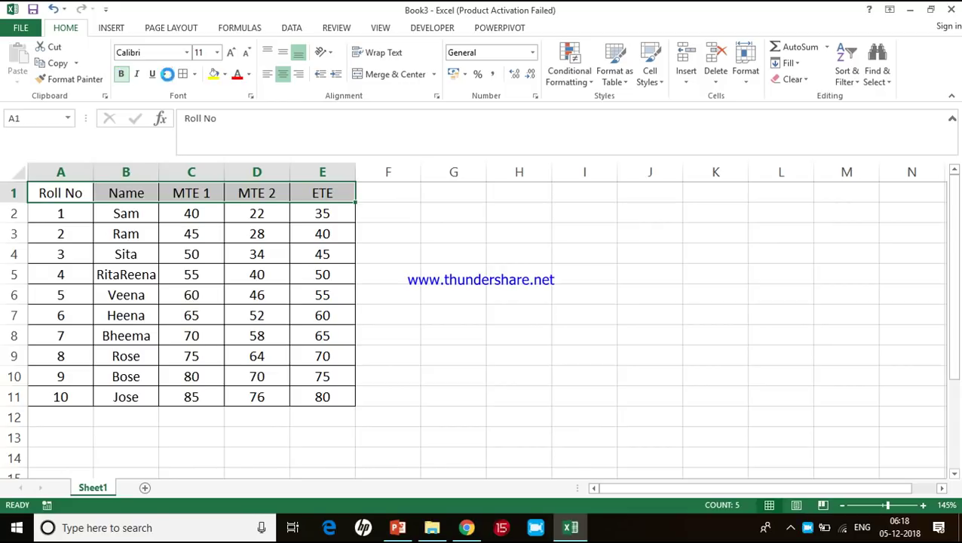
left_click(225, 74)
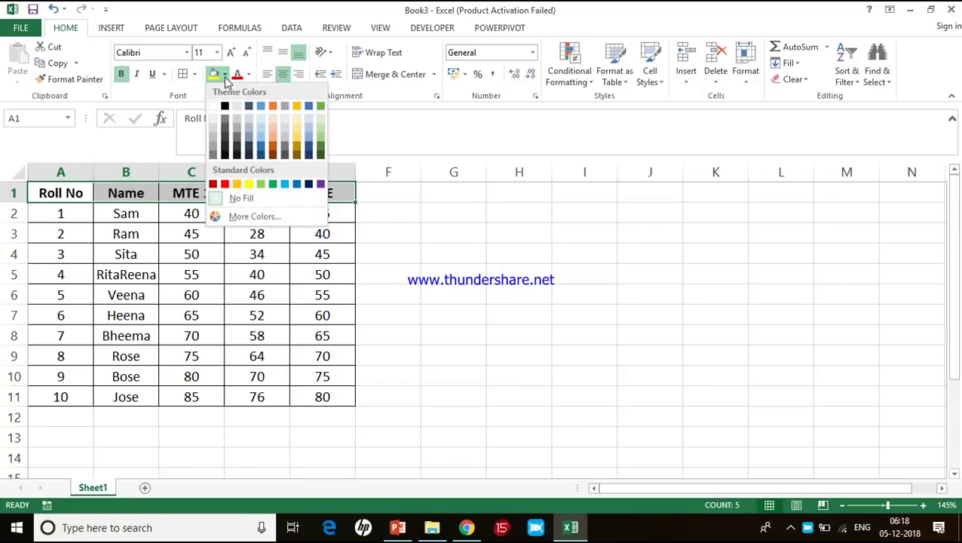
left_click(273, 134)
left_click(261, 299)
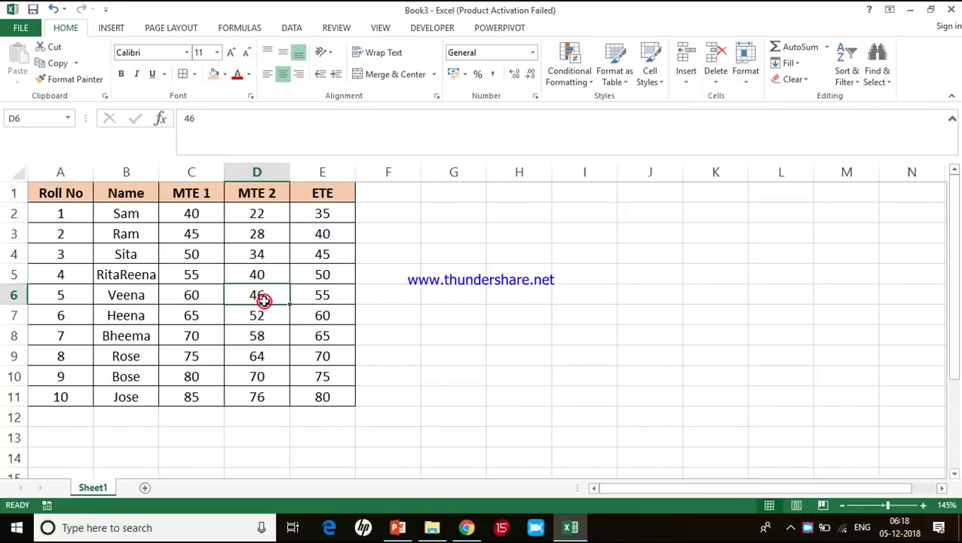
key("alt+Tab")
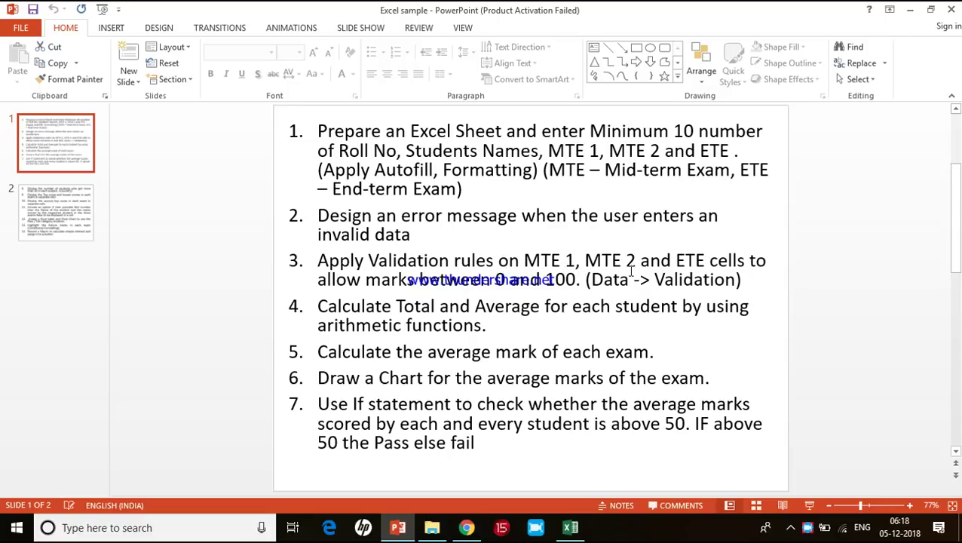
key("alt+Tab")
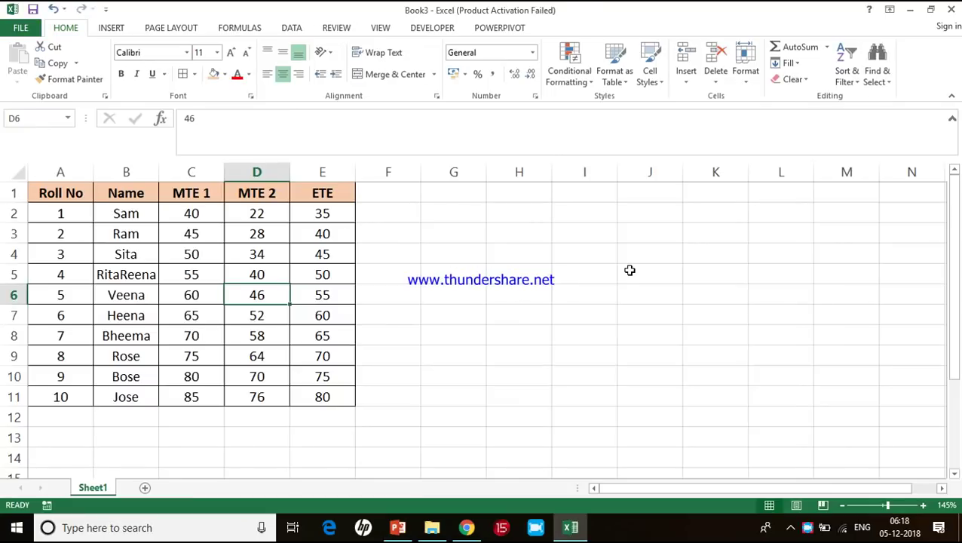
Select the marks range C2:E11 and switch to the Data tab.
left_click_drag(191, 214, 311, 394)
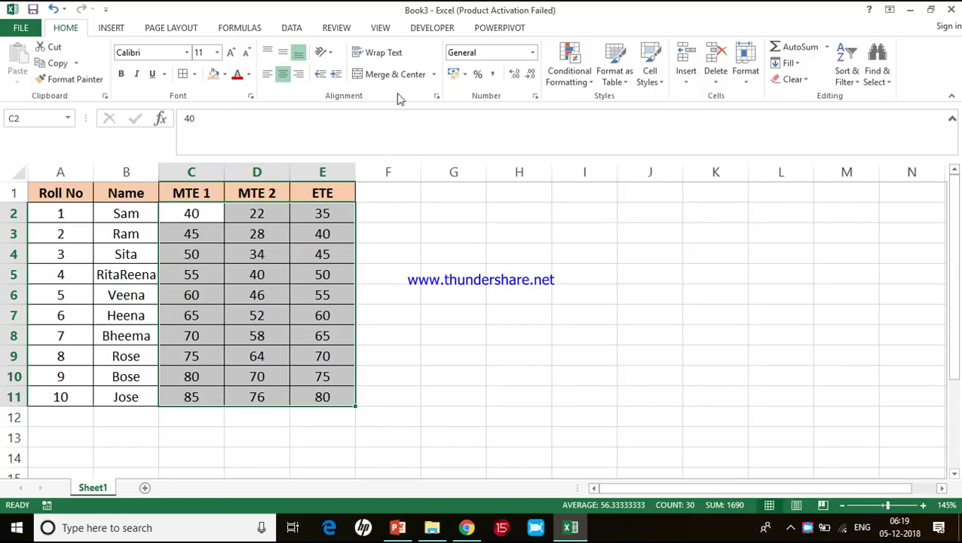
left_click(292, 29)
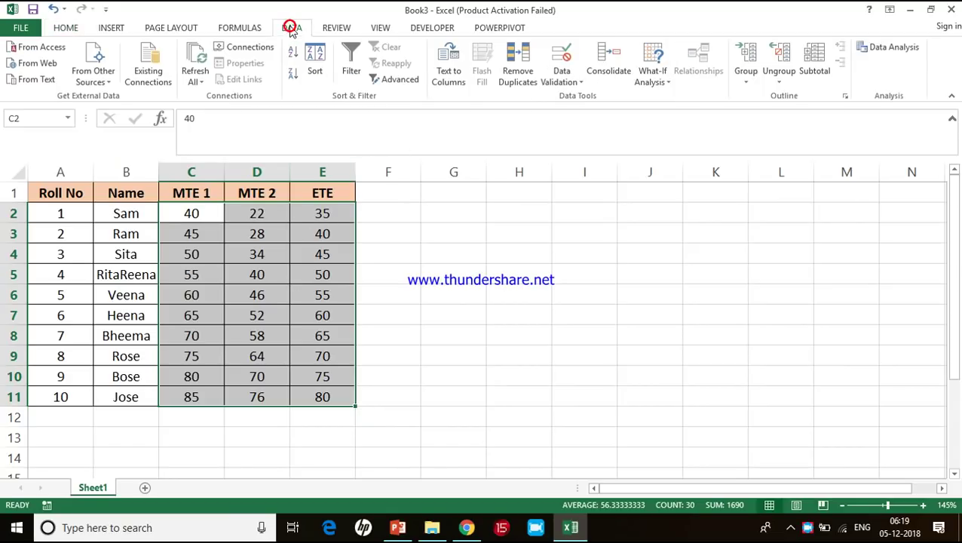
Set Data Validation on C2:E11 to allow whole numbers between 0 and 100.
left_click(572, 79)
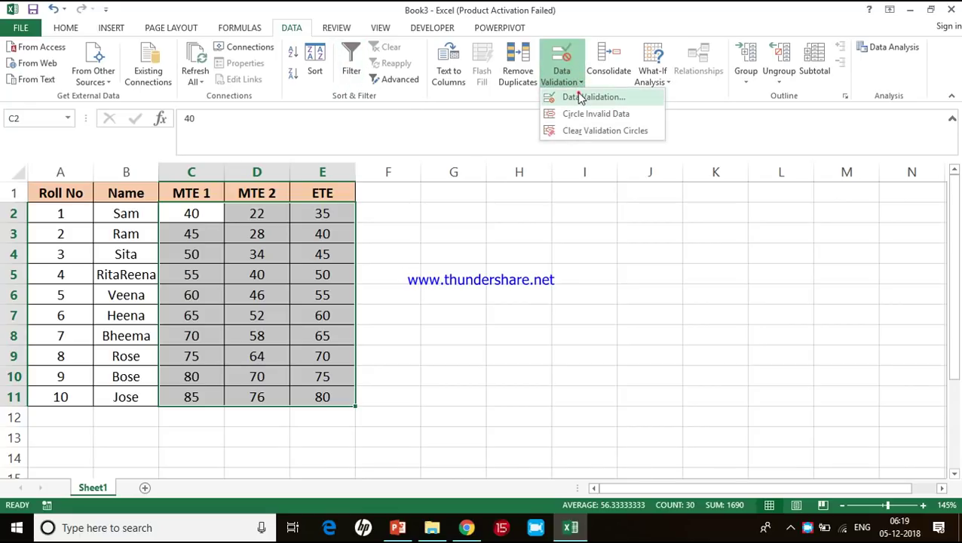
left_click(581, 99)
left_click_drag(208, 174, 544, 221)
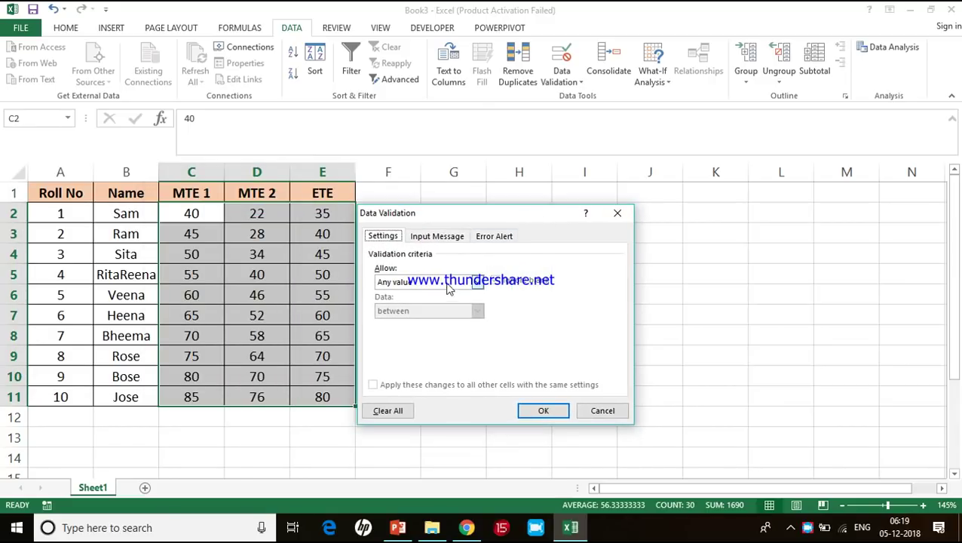
left_click(418, 283)
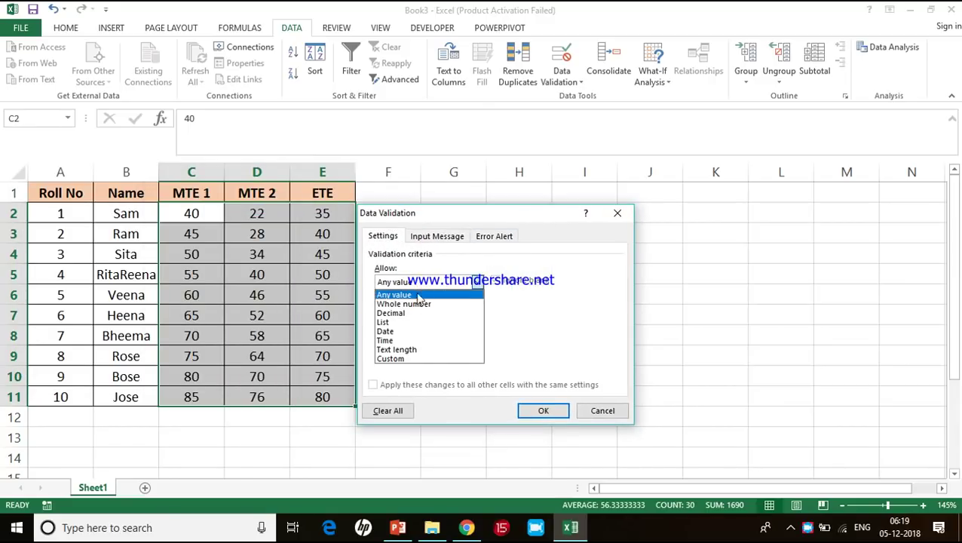
left_click(417, 303)
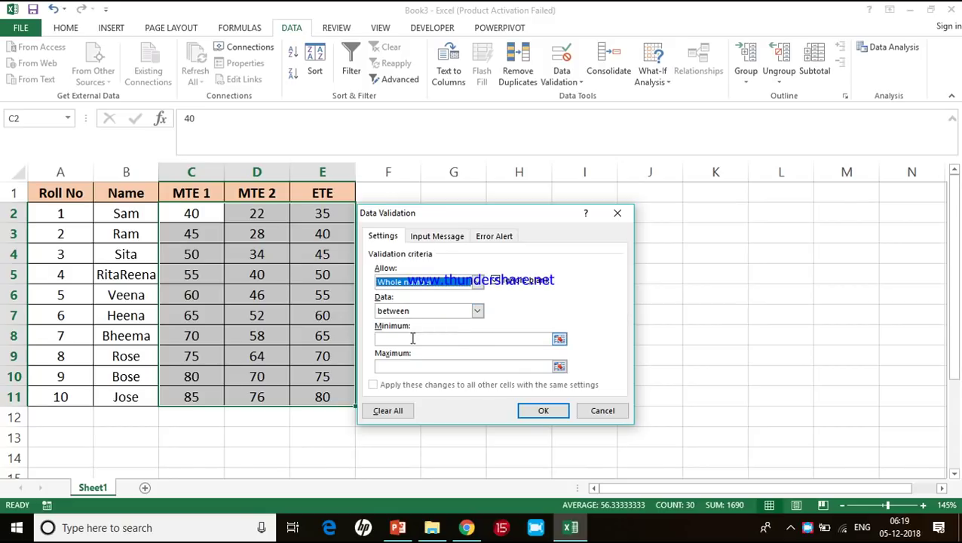
left_click(413, 338)
type("0")
left_click(413, 371)
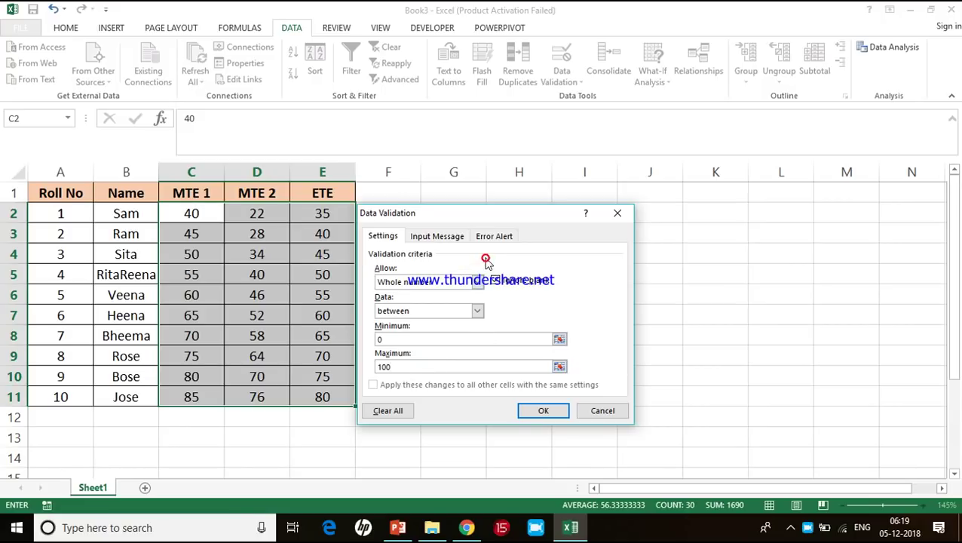
Add an Error alert titled 'Error' reading 'please enter between 0 and 100' and apply it.
left_click(494, 236)
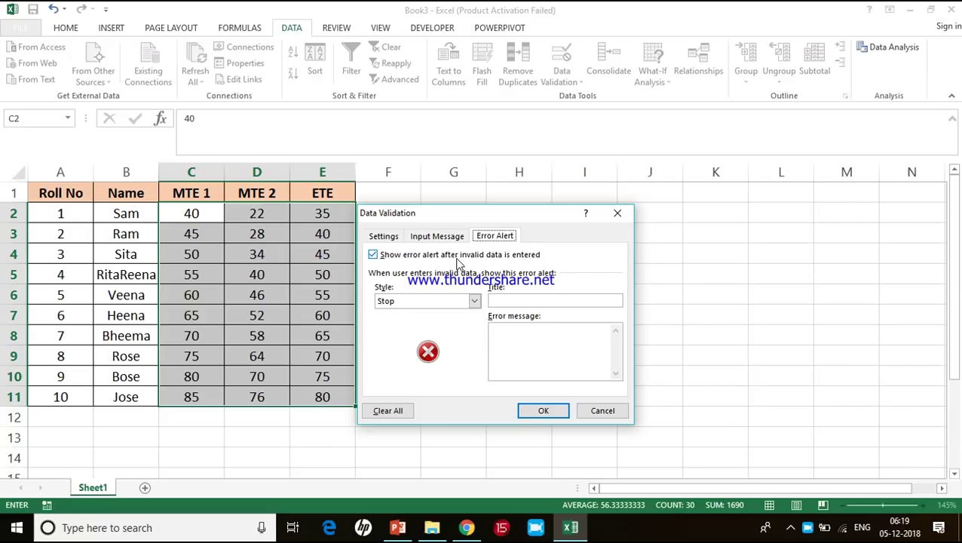
left_click(513, 301)
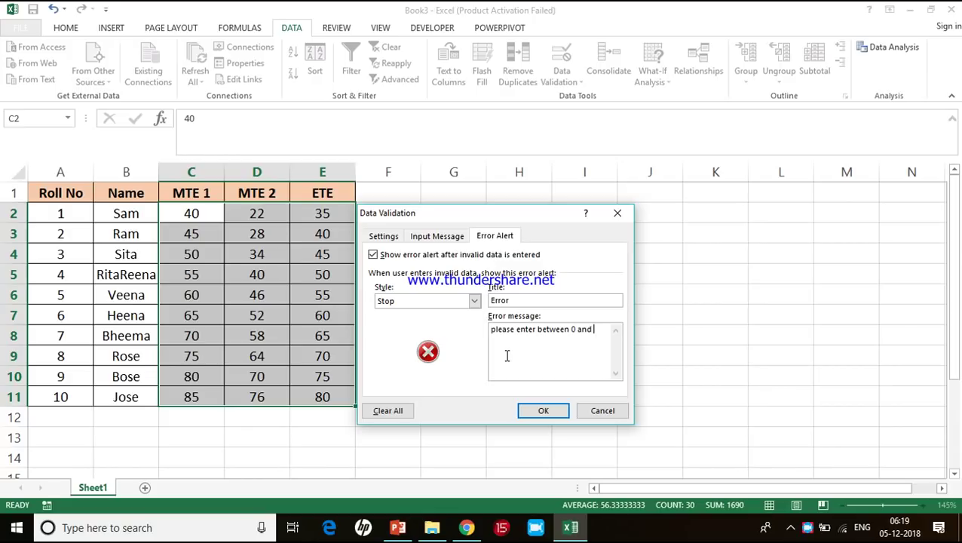
left_click(544, 410)
Test the rule by entering 'a' in D4, which raises the validation error.
left_click(288, 260)
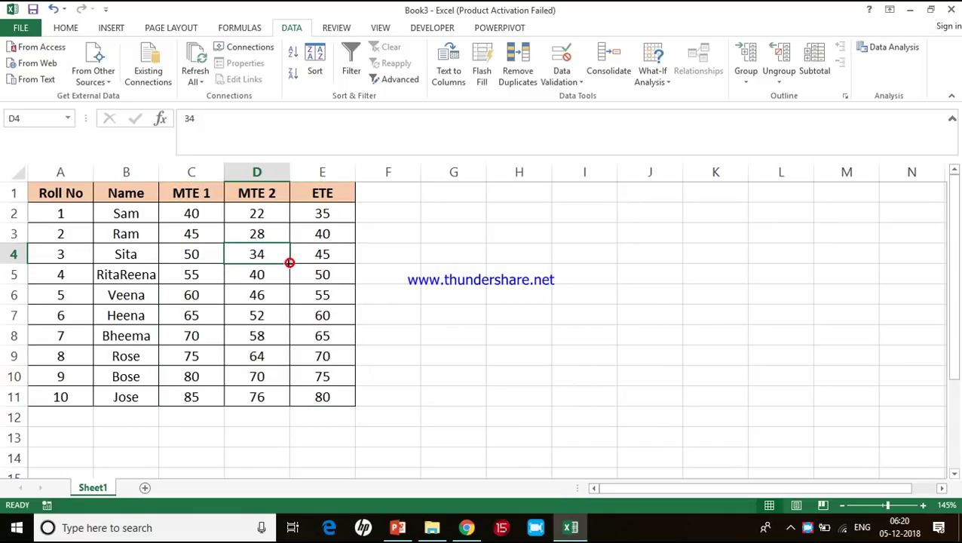
type("a")
key("Return")
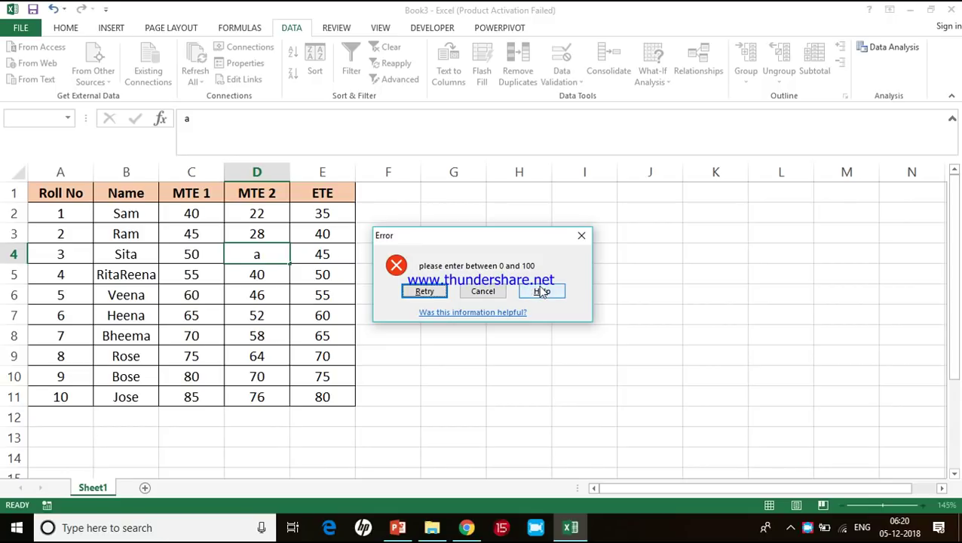
Cancel the error to restore D4 to 34, then save the workbook as Book3 in Trimester 1.
left_click(500, 295)
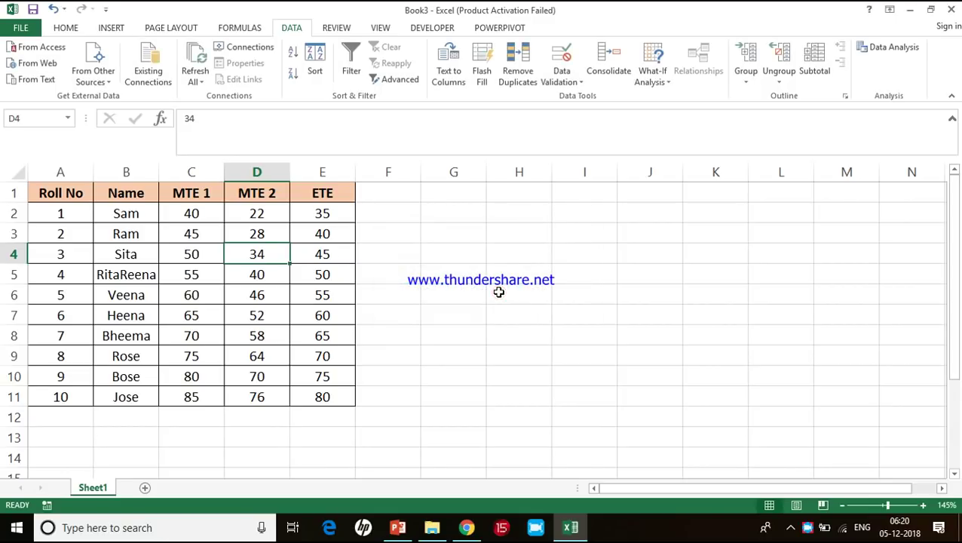
left_click(323, 267)
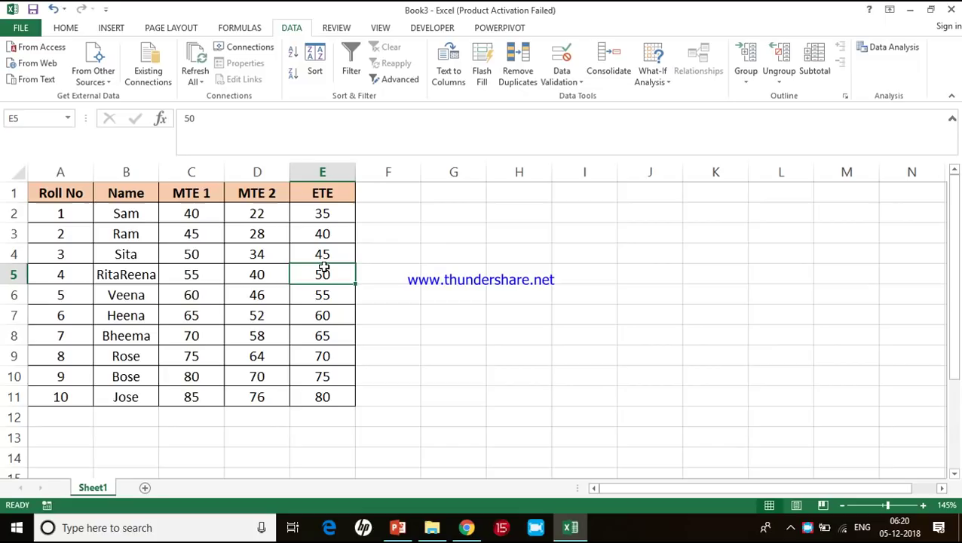
left_click(35, 26)
left_click(37, 171)
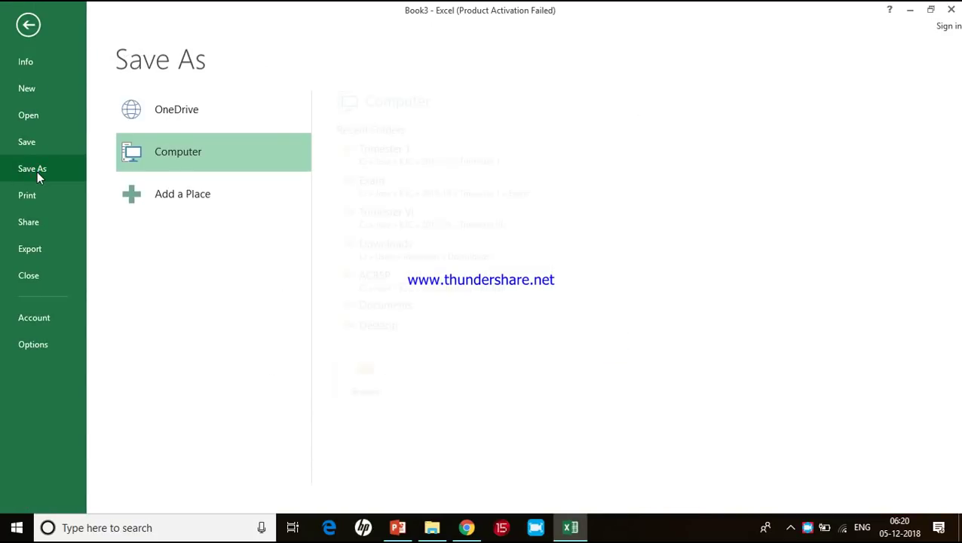
left_click(426, 162)
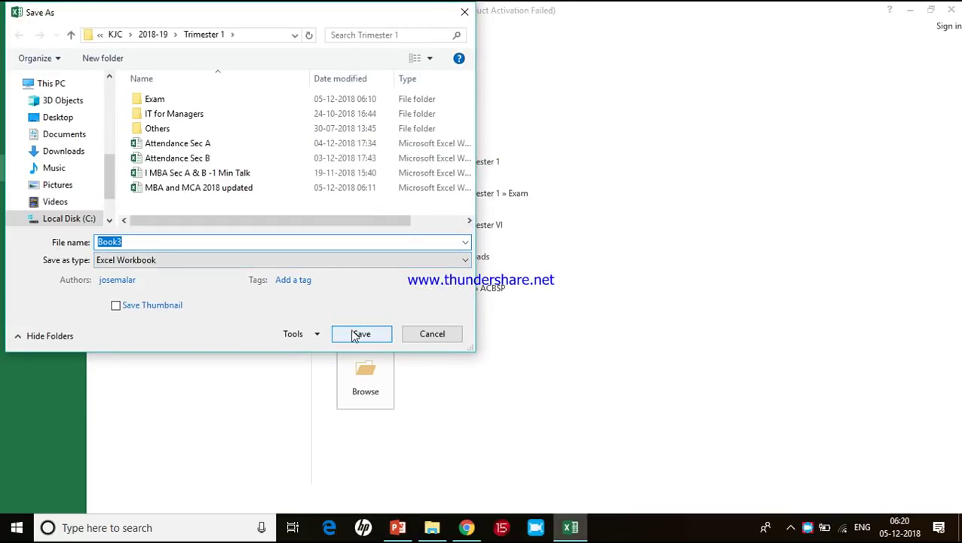
left_click(354, 335)
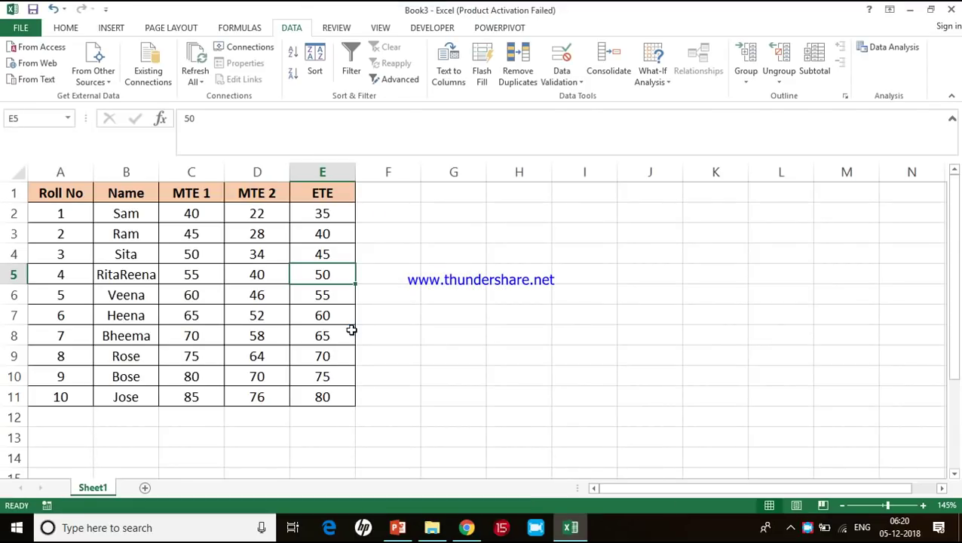
key("alt+Tab")
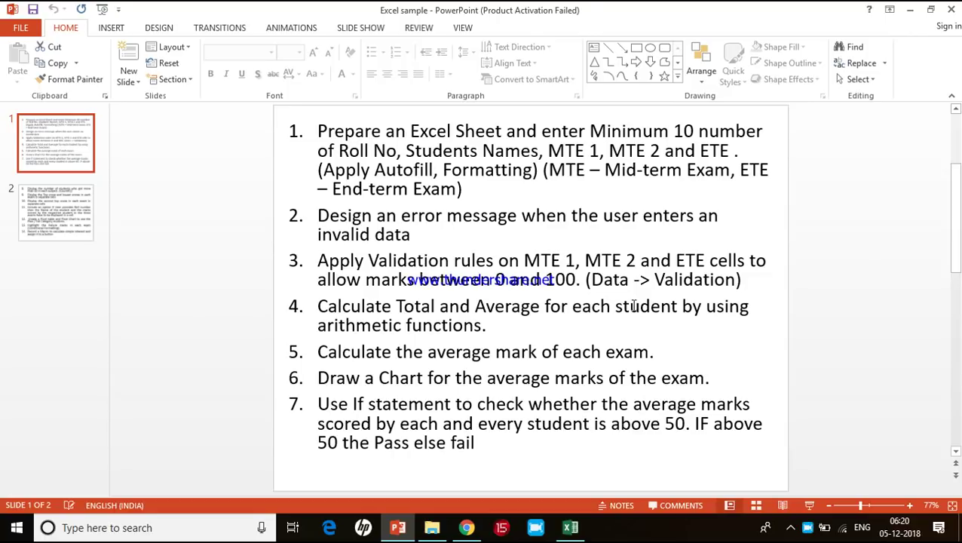
key("alt+Tab")
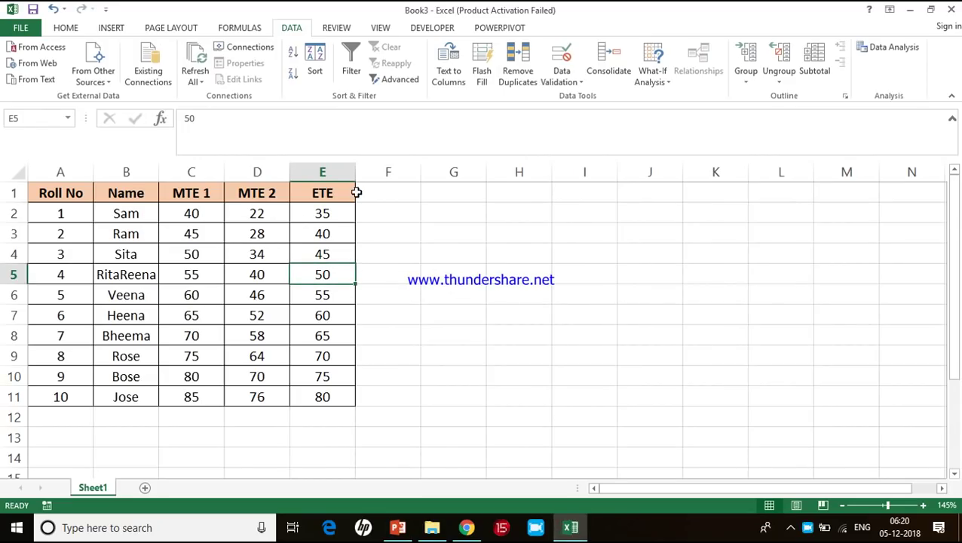
Add the headings Total and Average in F1 and G1.
left_click(381, 195)
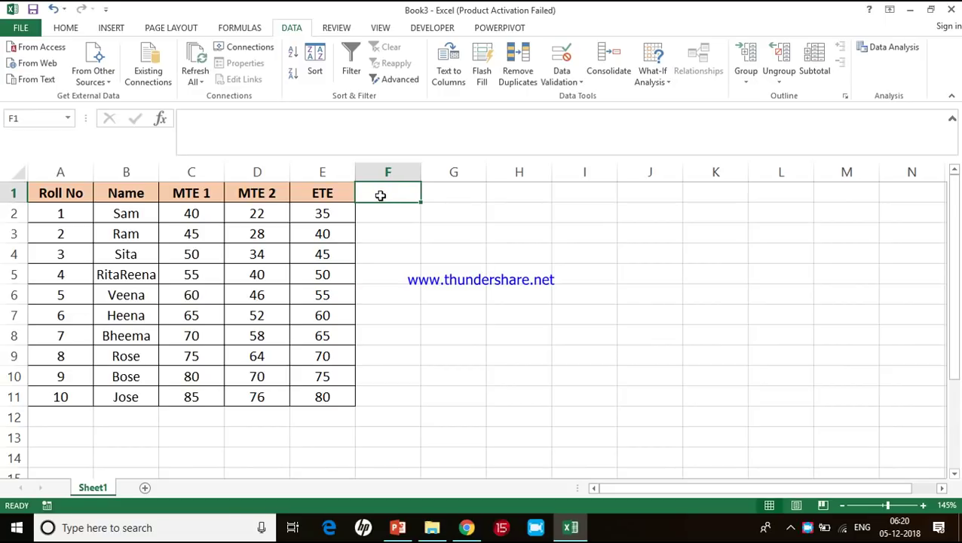
type("Total")
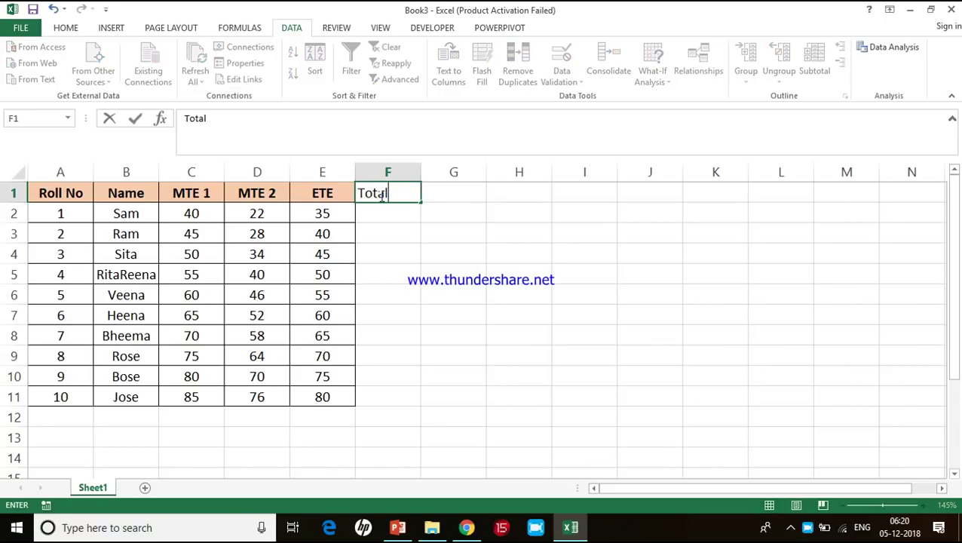
key("Tab")
type("A")
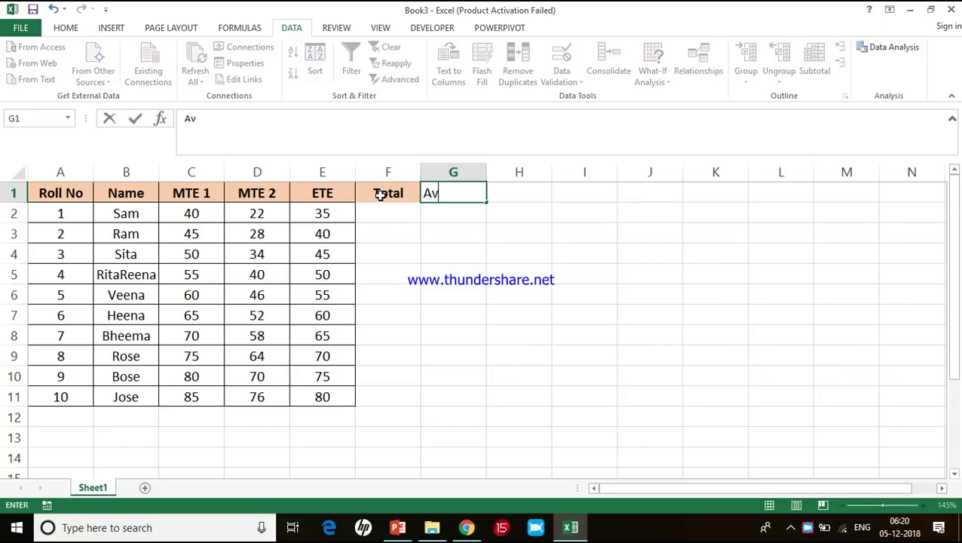
type("verag")
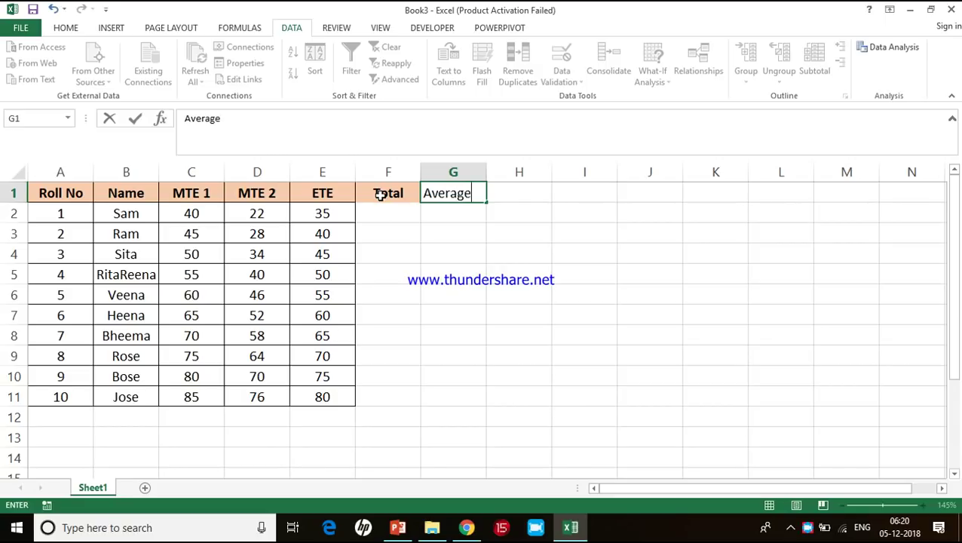
type("e")
left_click(382, 211)
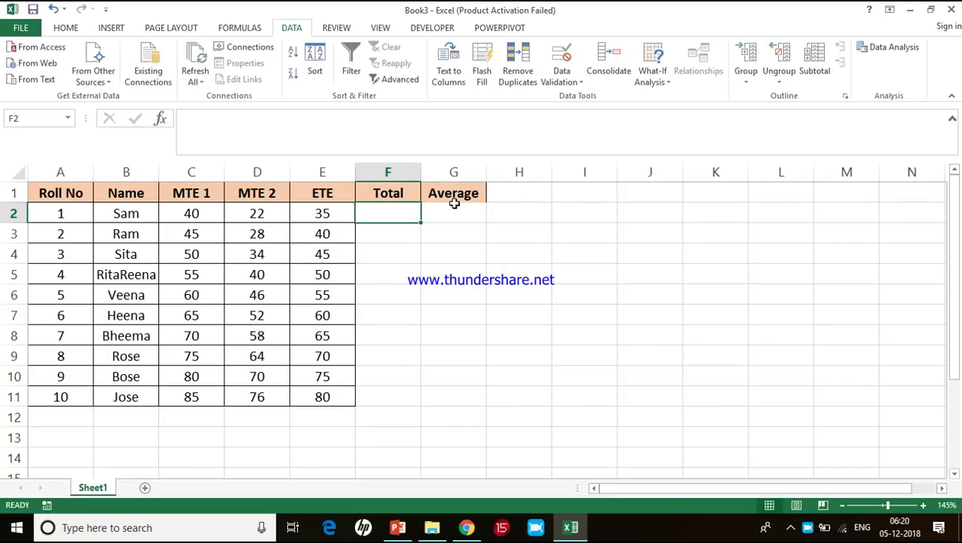
AutoSum the first student's marks in F2 (97) and fill the total down to F11.
left_click(76, 29)
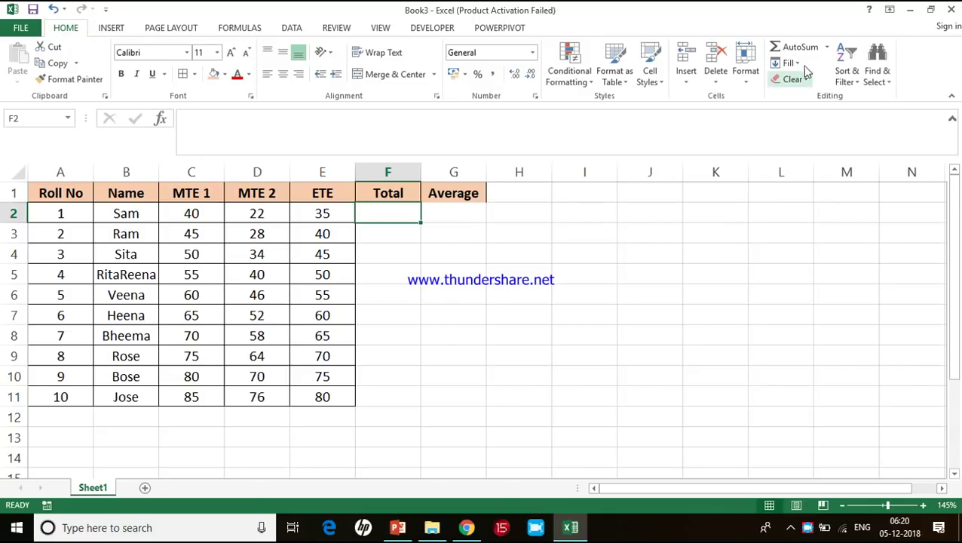
left_click(800, 47)
key("Return")
left_click(417, 215)
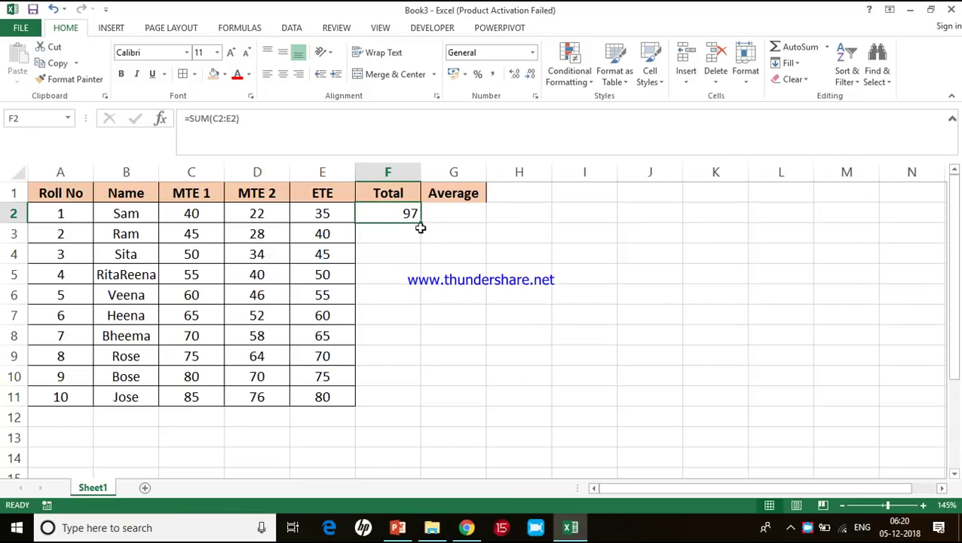
double_click(421, 222)
Enter the average formula =F2/3 in G2 and fill it down to row 11.
left_click(451, 215)
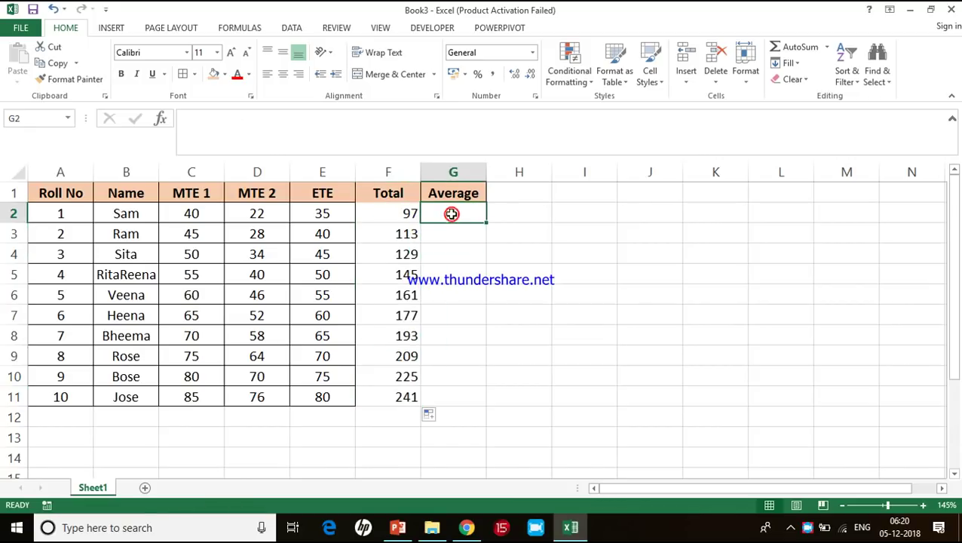
type("=")
left_click(402, 211)
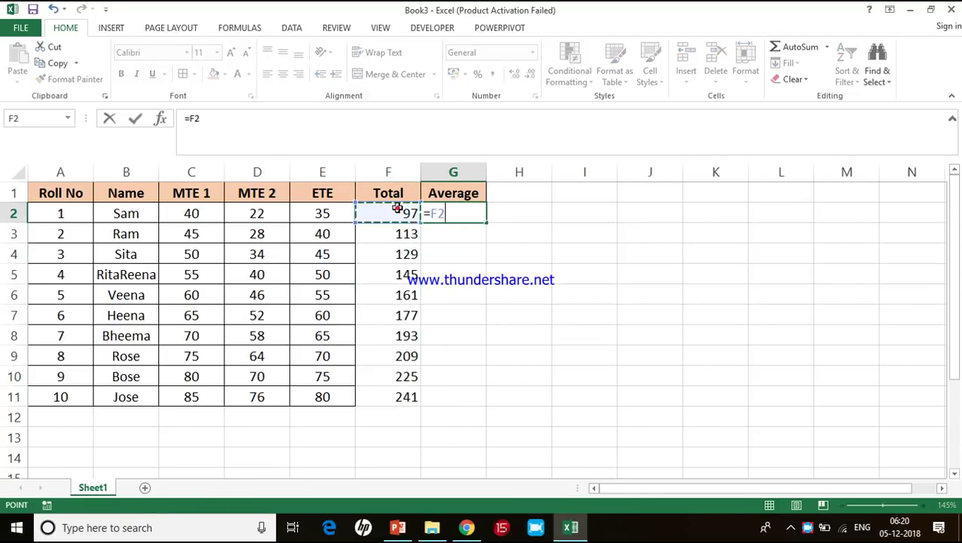
type("/3")
key("Return")
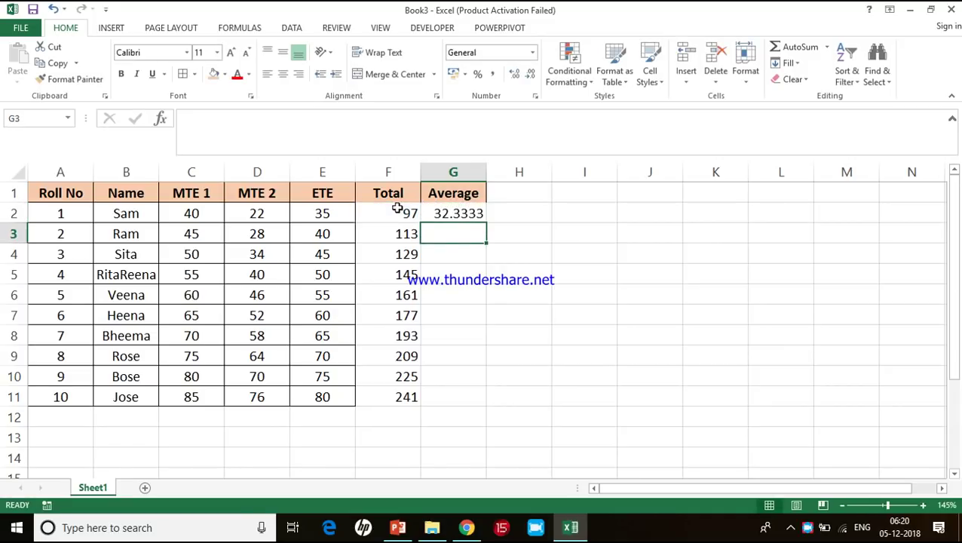
left_click(480, 215)
double_click(486, 221)
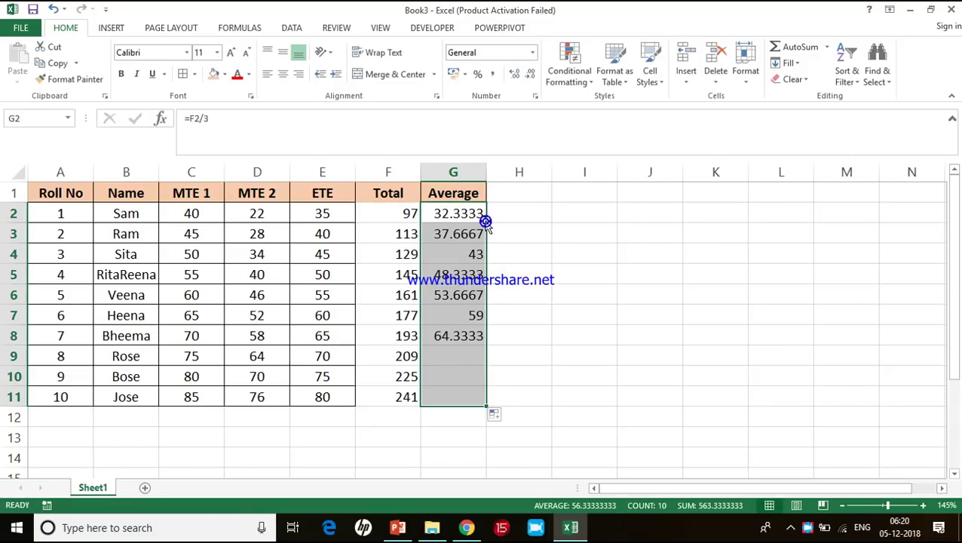
Centre the totals and averages in F2:G11 and show the averages to two decimals.
left_click_drag(443, 217, 454, 401)
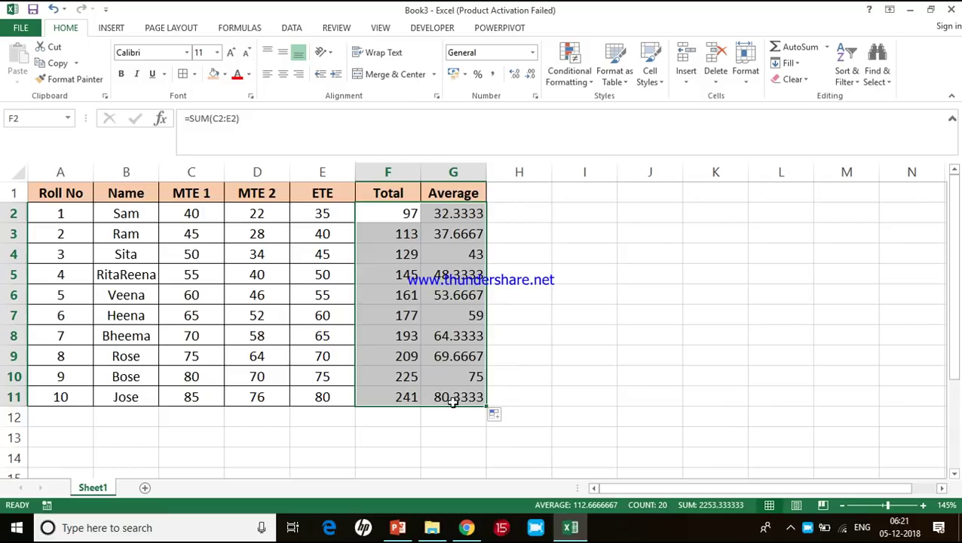
left_click(284, 74)
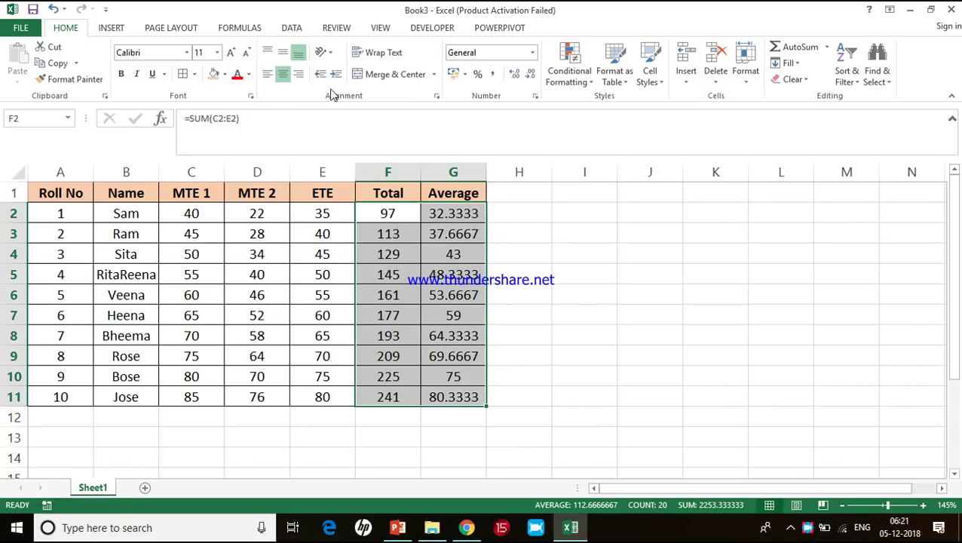
left_click_drag(443, 215, 440, 397)
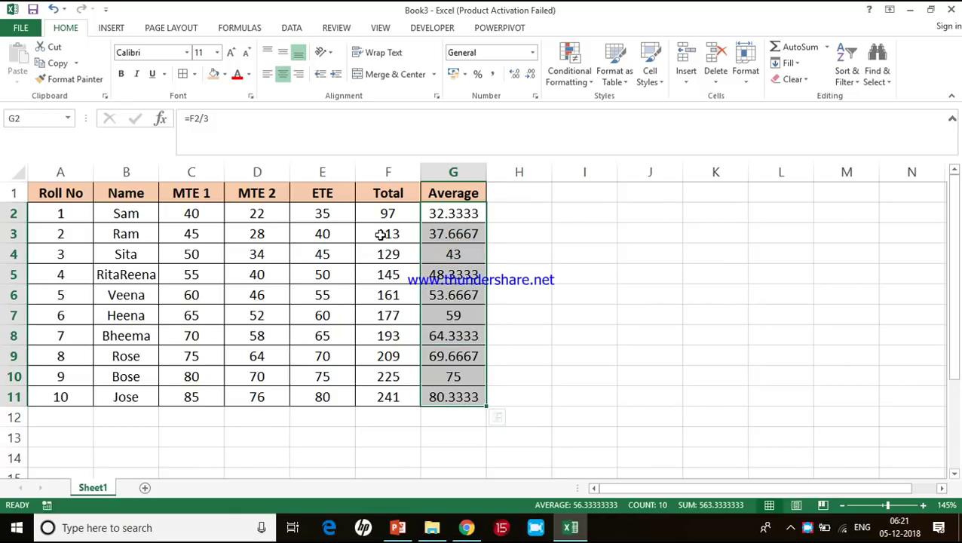
left_click(514, 78)
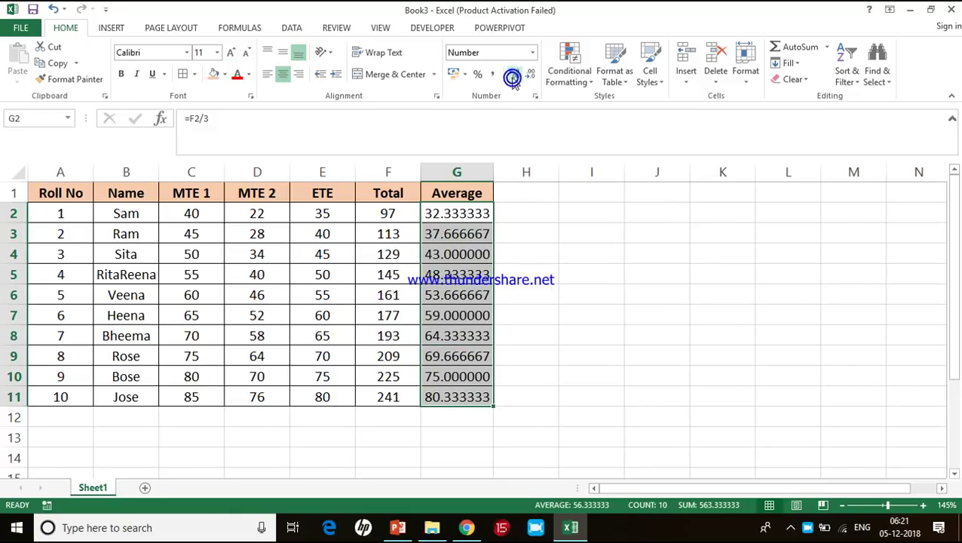
left_click(532, 76)
left_click(531, 76)
left_click(532, 75)
left_click(532, 76)
left_click(532, 76)
left_click(515, 77)
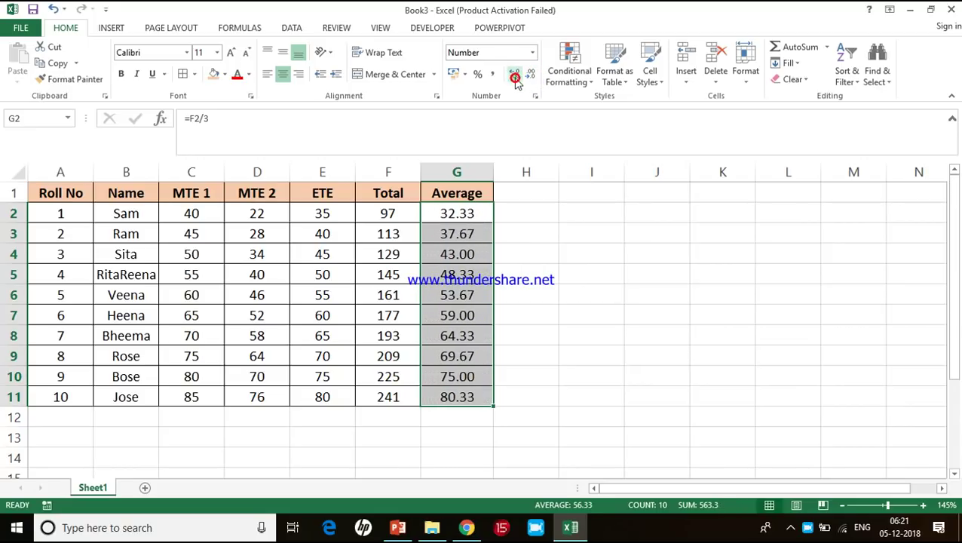
left_click(554, 341)
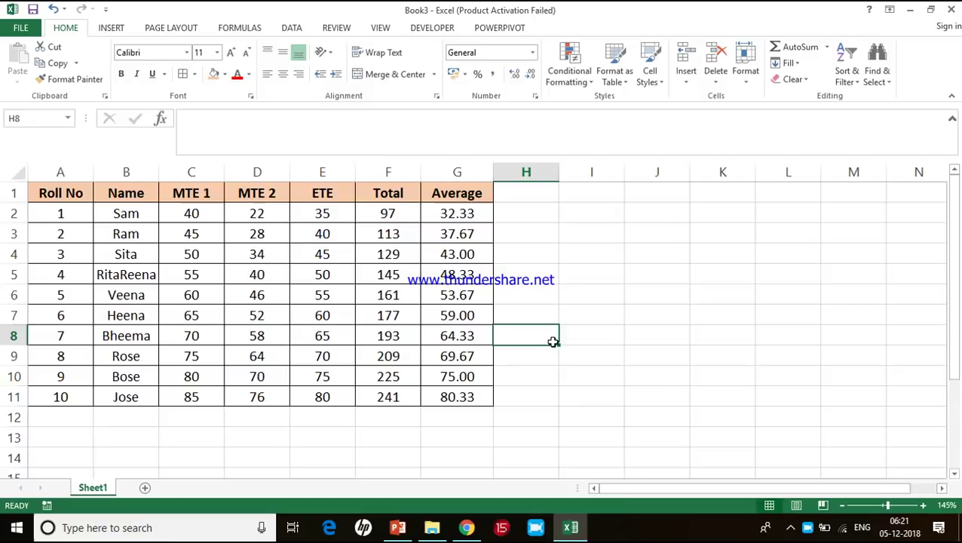
key("alt+Tab")
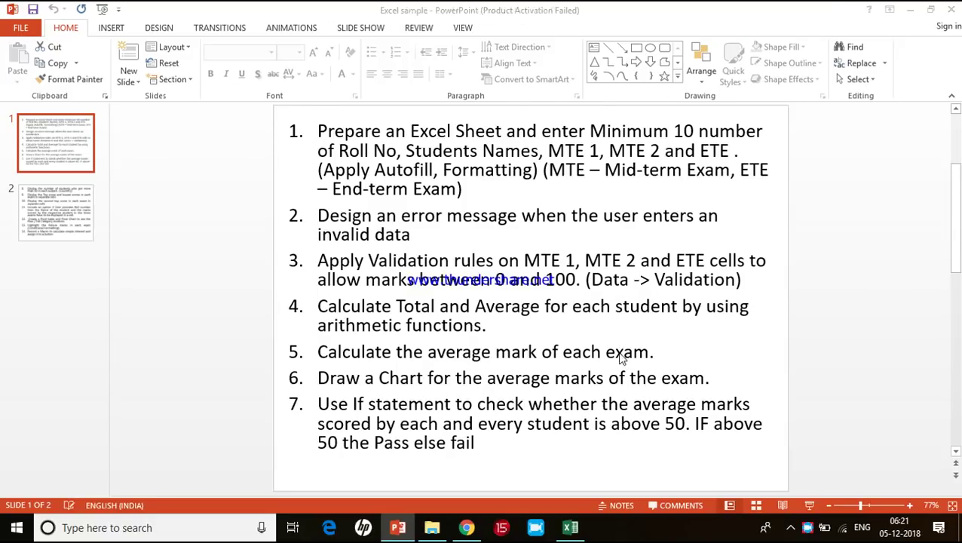
key("alt+Tab")
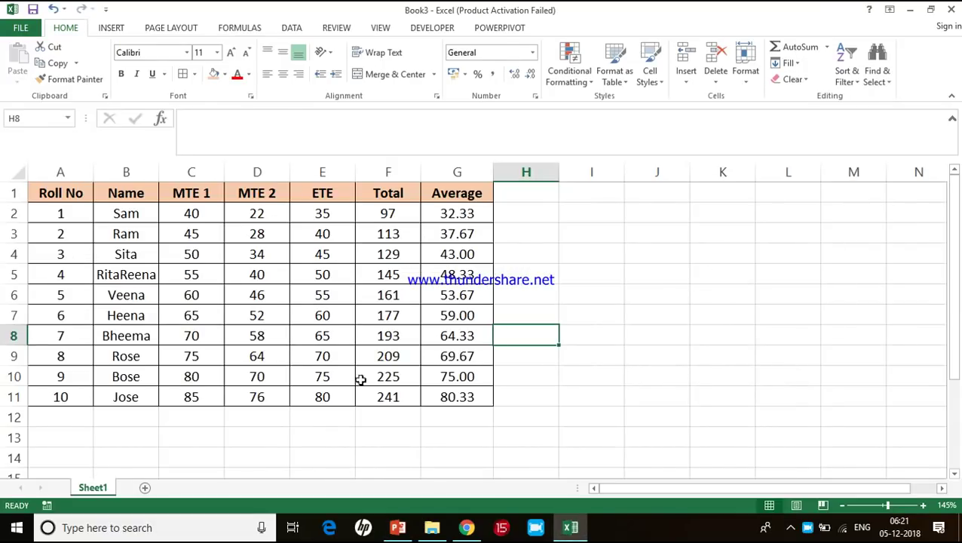
Enter the label Average in cell B12.
left_click(178, 413)
left_click(126, 411)
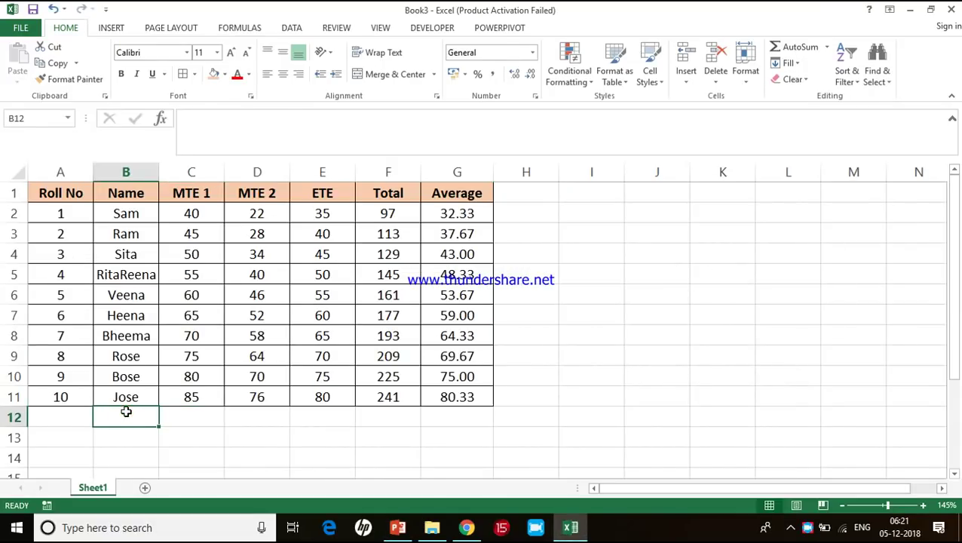
type("Averag")
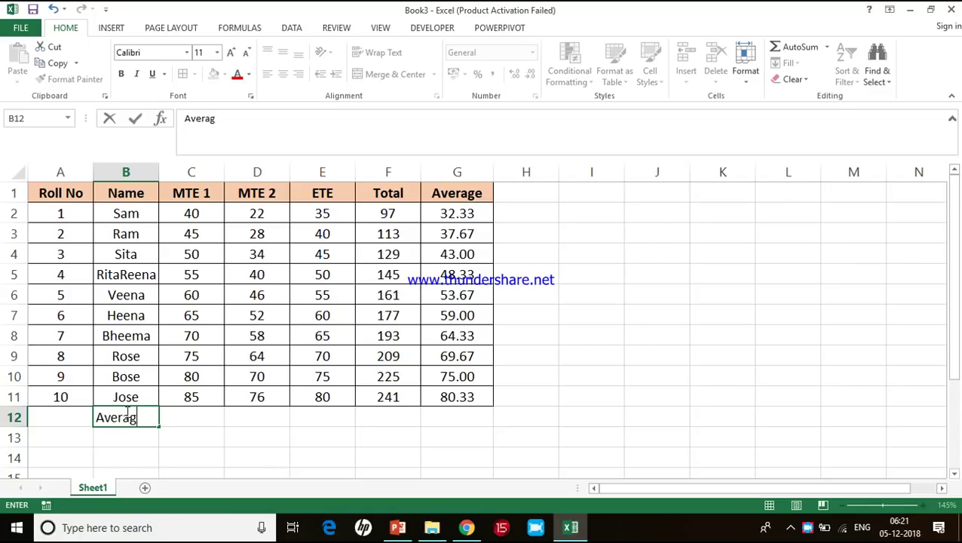
type("e")
key("Tab")
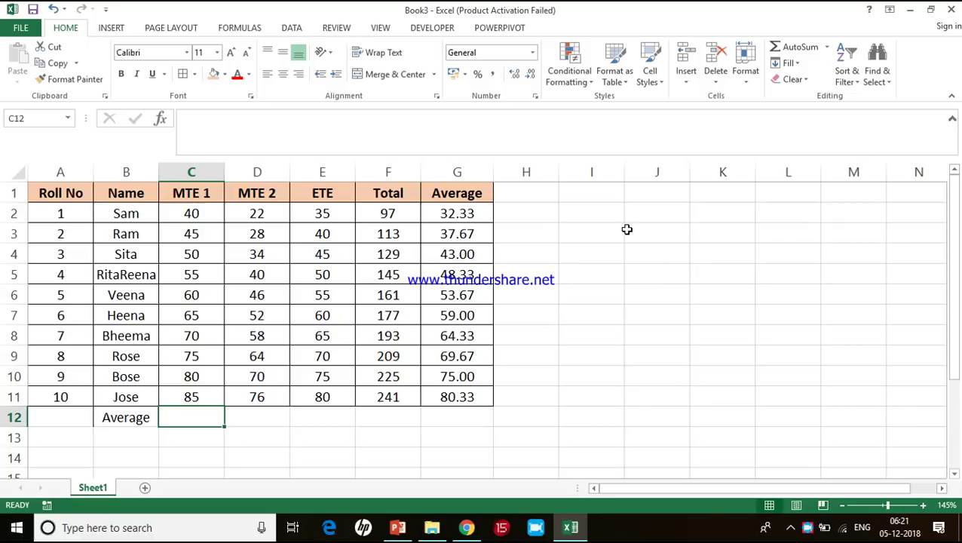
Average the MTE 1, MTE 2 and ETE marks in C12:E12 (62.5, 49, 57.5).
left_click(827, 46)
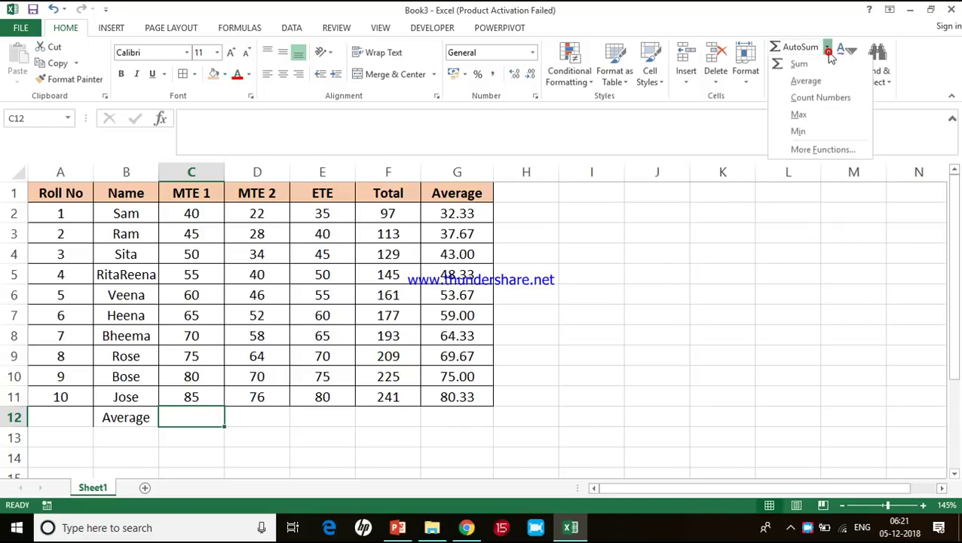
left_click(810, 80)
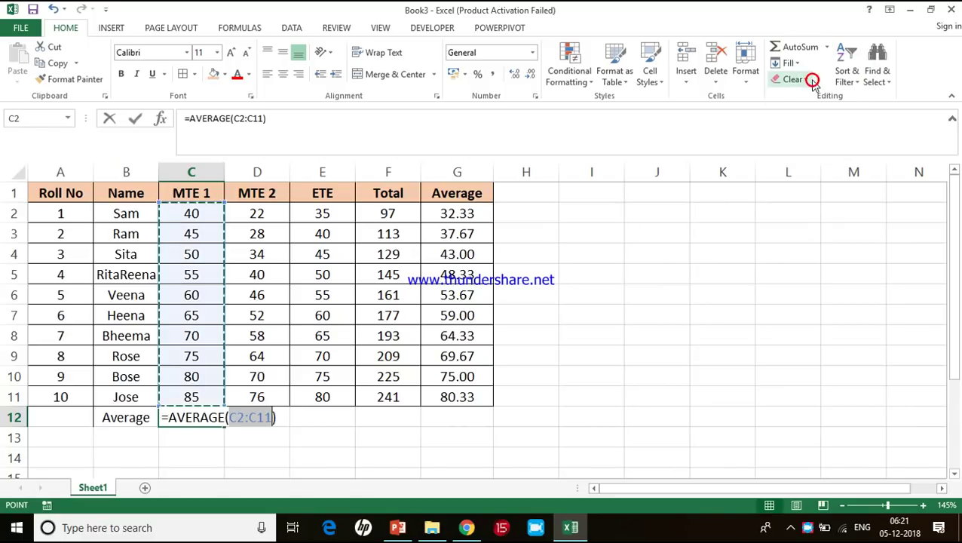
key("Return")
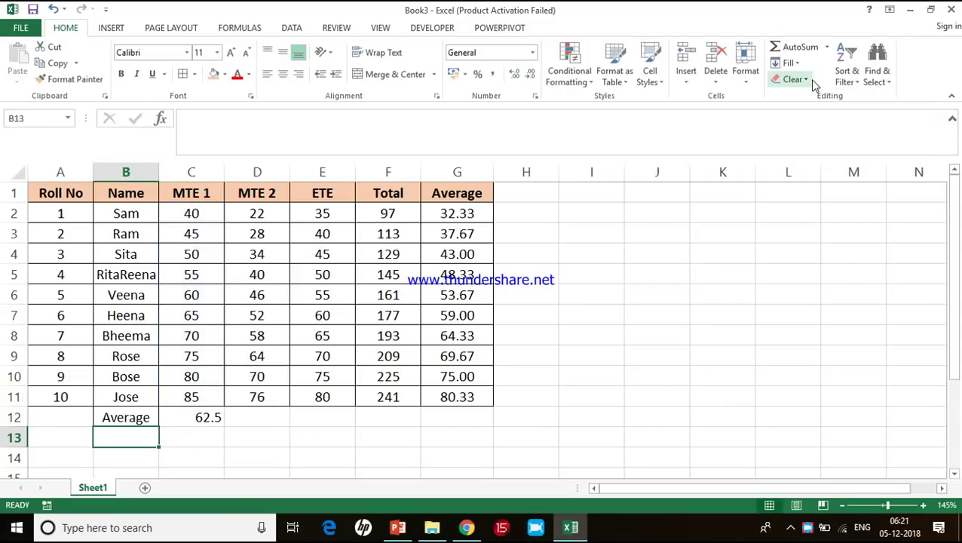
left_click(200, 417)
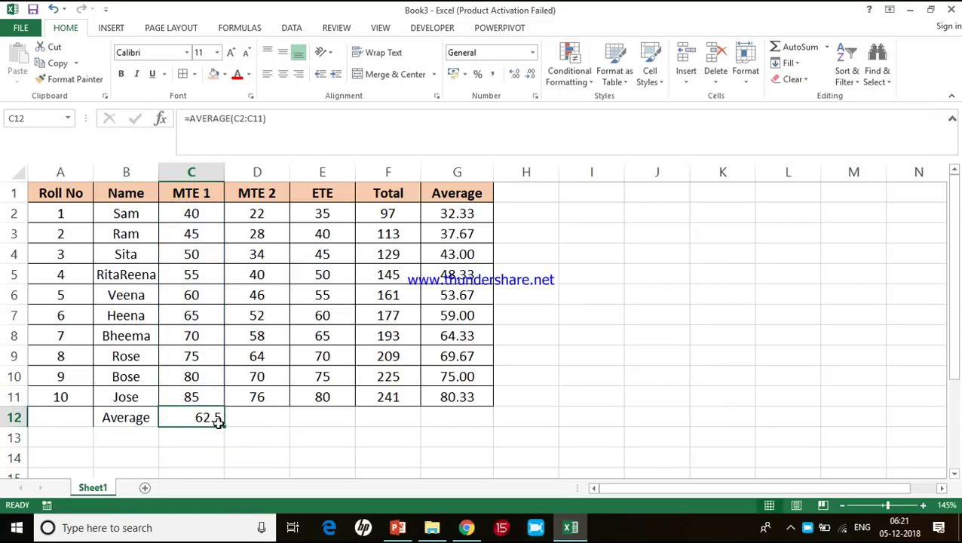
left_click_drag(224, 427, 330, 426)
Left-align B12:E12 and make the Average label bold with an orange fill.
left_click_drag(132, 421, 332, 421)
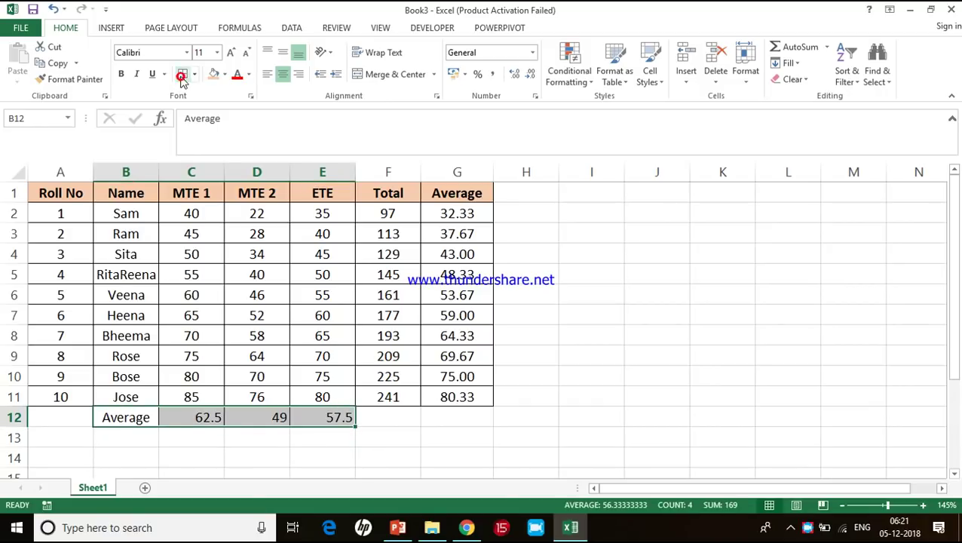
left_click(283, 73)
left_click(147, 421)
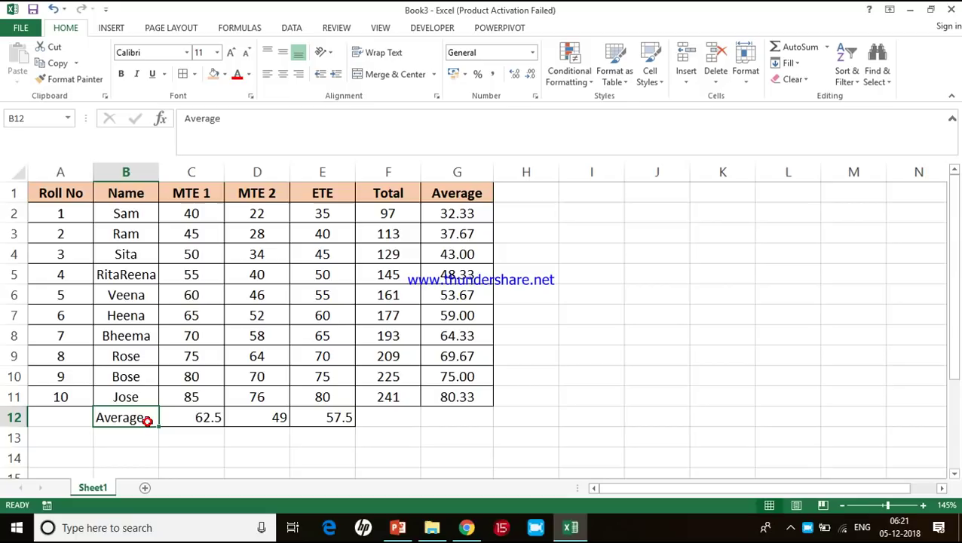
left_click(214, 73)
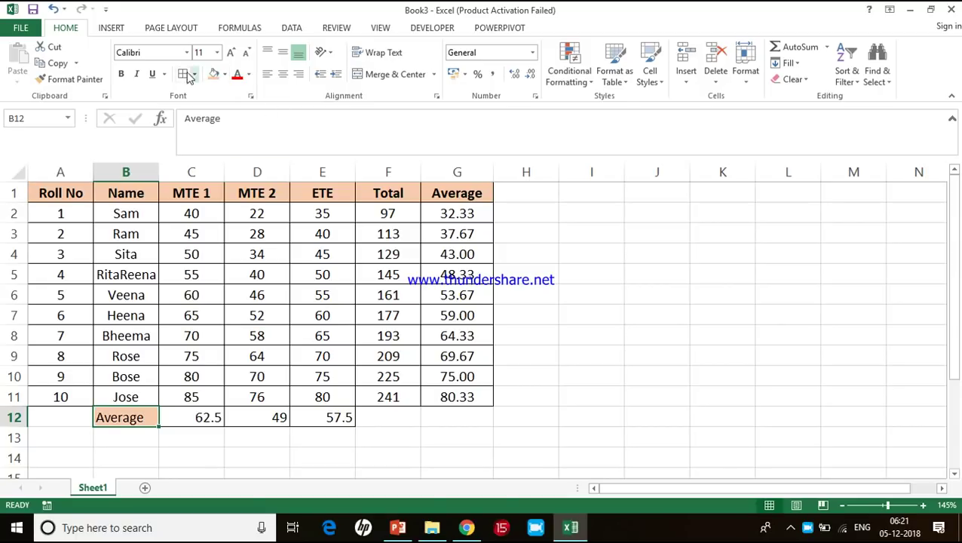
left_click(122, 75)
left_click(327, 454)
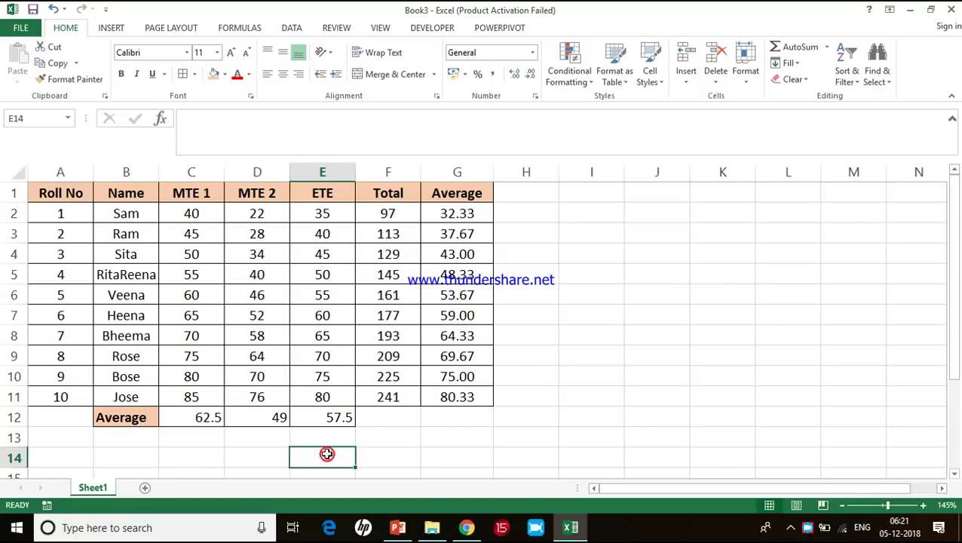
key("alt+Tab")
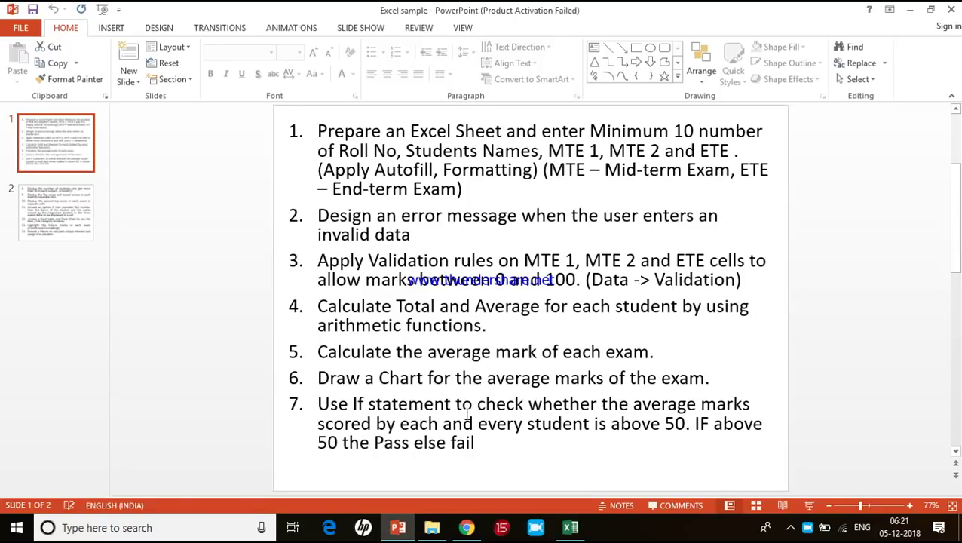
key("alt+Tab")
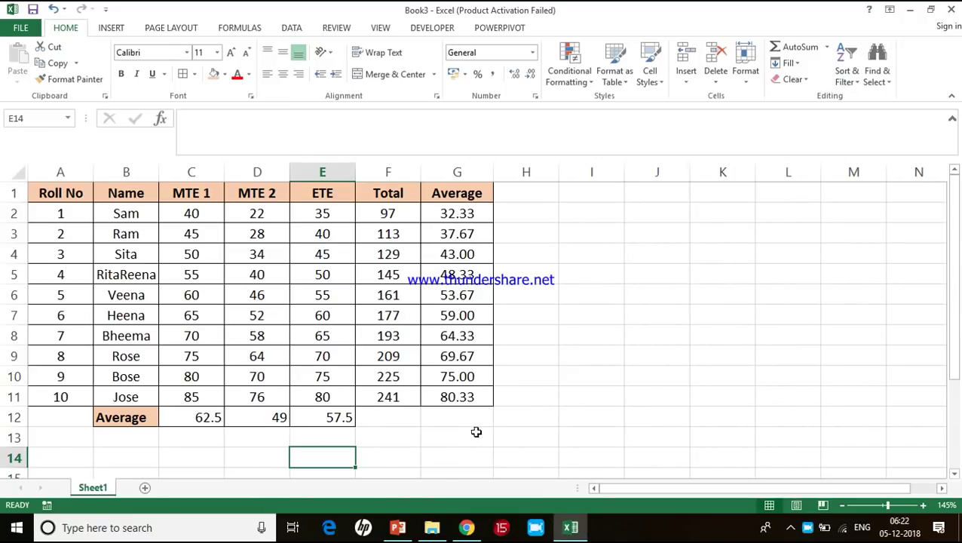
Copy the MTE 1, MTE 2 and ETE headers into C15:E15.
scroll(490, 399, "down", 1)
scroll(256, 416, "up", 1)
left_click_drag(184, 193, 323, 172)
key("ctrl+c")
scroll(226, 385, "down", 1)
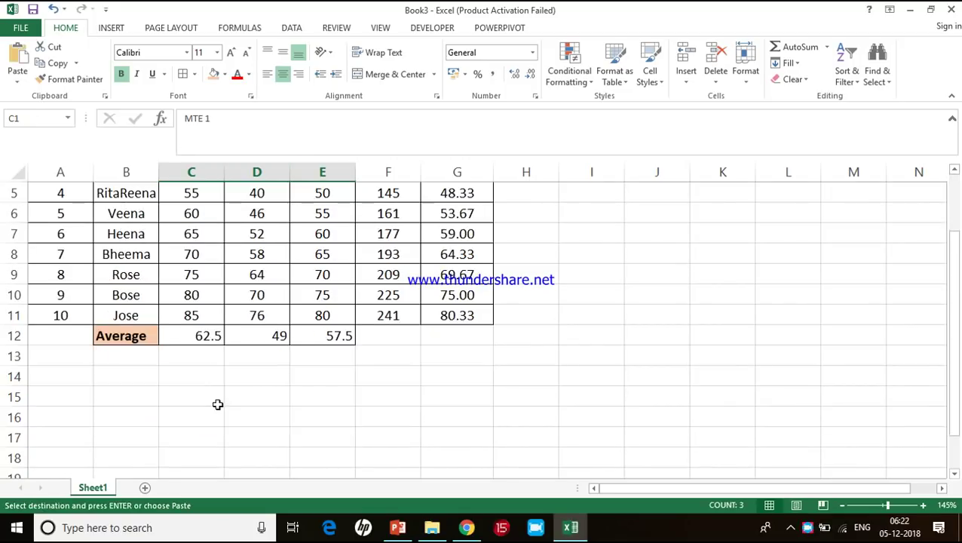
left_click(201, 405)
key("ctrl+v")
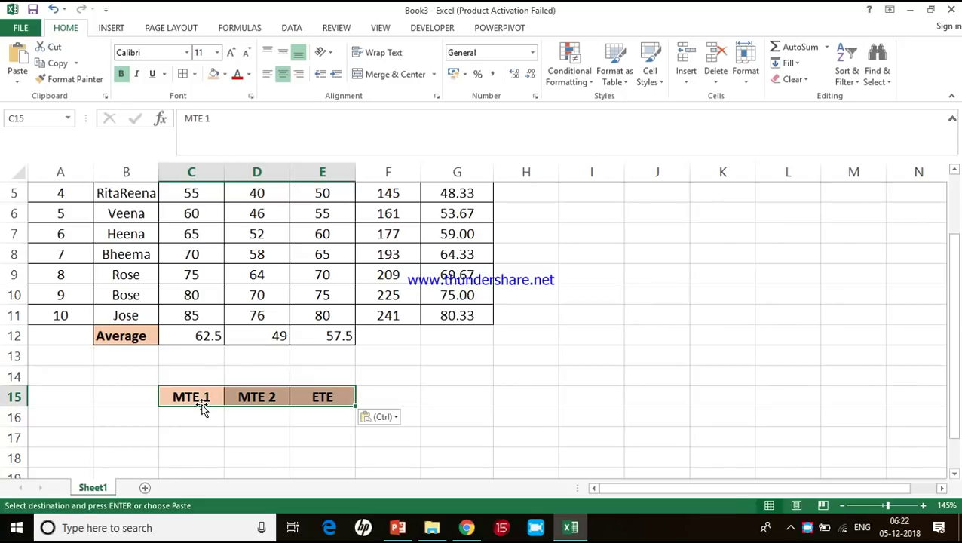
Enter the exam averages 62.5, 49 and 57.5 in C16:E16.
left_click(198, 413)
type("62.")
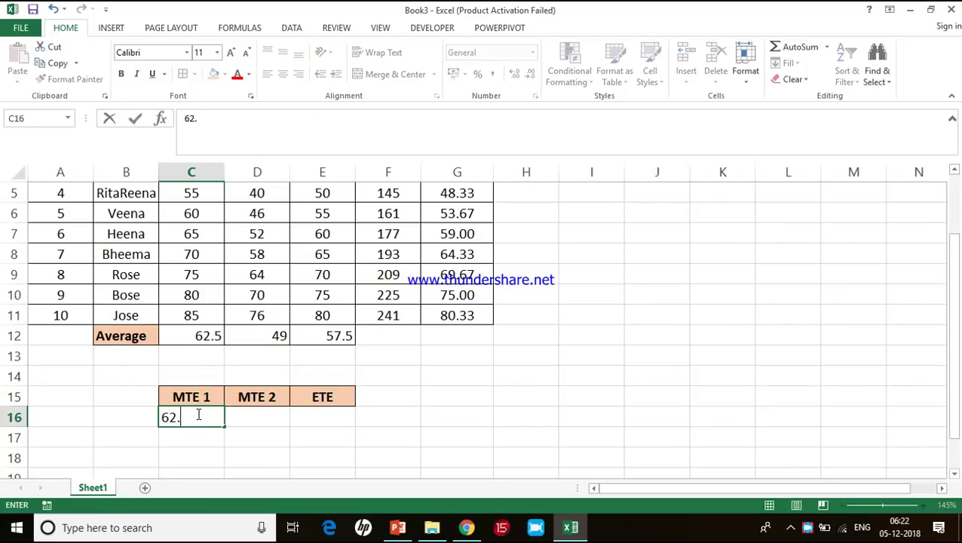
key("Tab")
type("49")
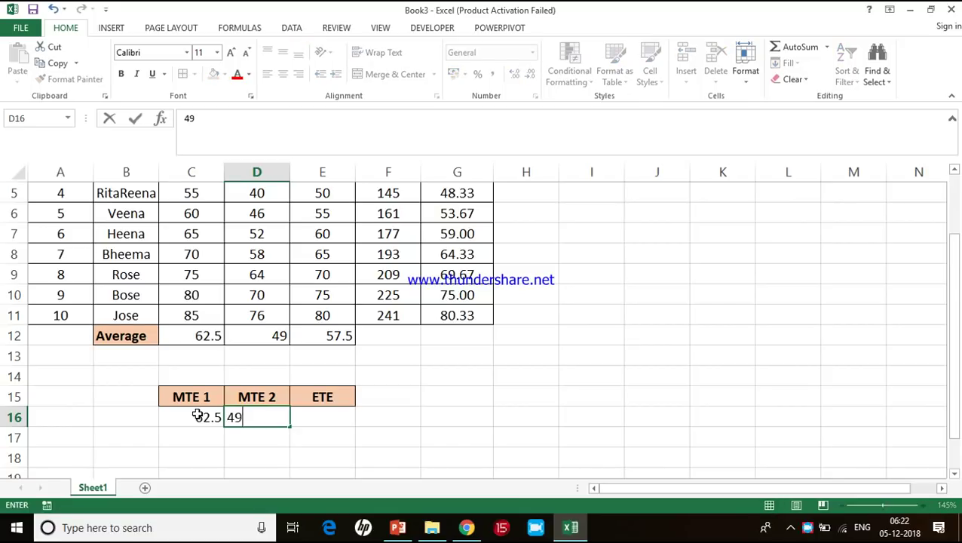
key("Tab")
type("4")
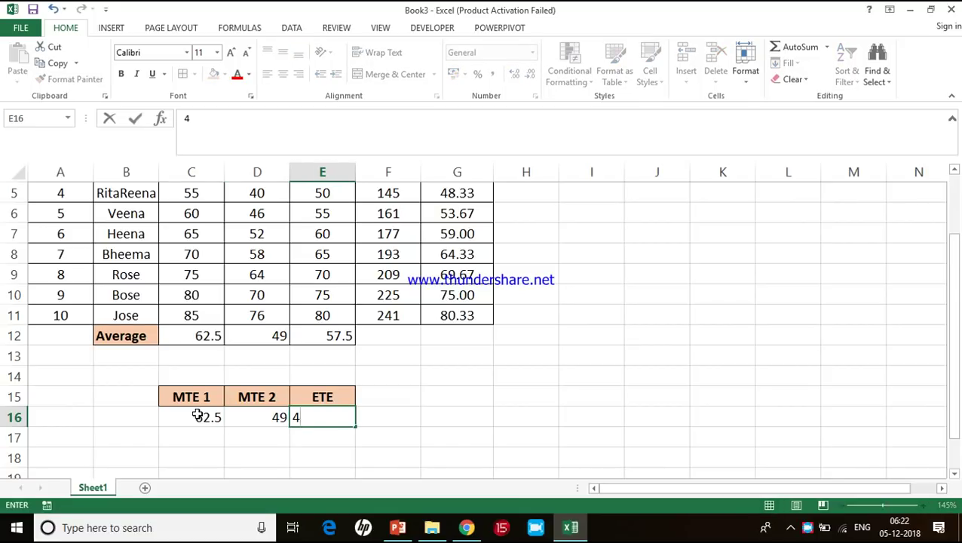
type("7.5")
key("Return")
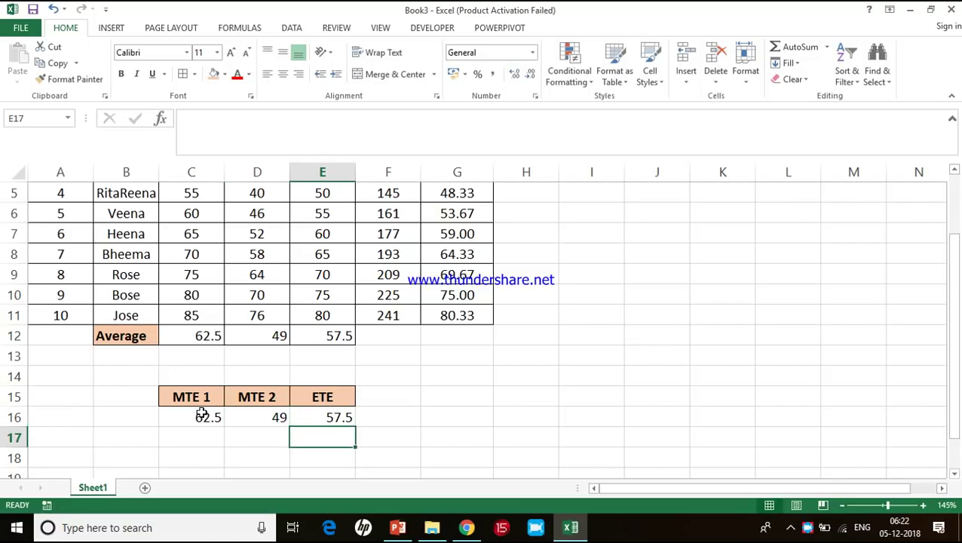
Centre the C15:E16 averages block.
left_click_drag(202, 399, 326, 419)
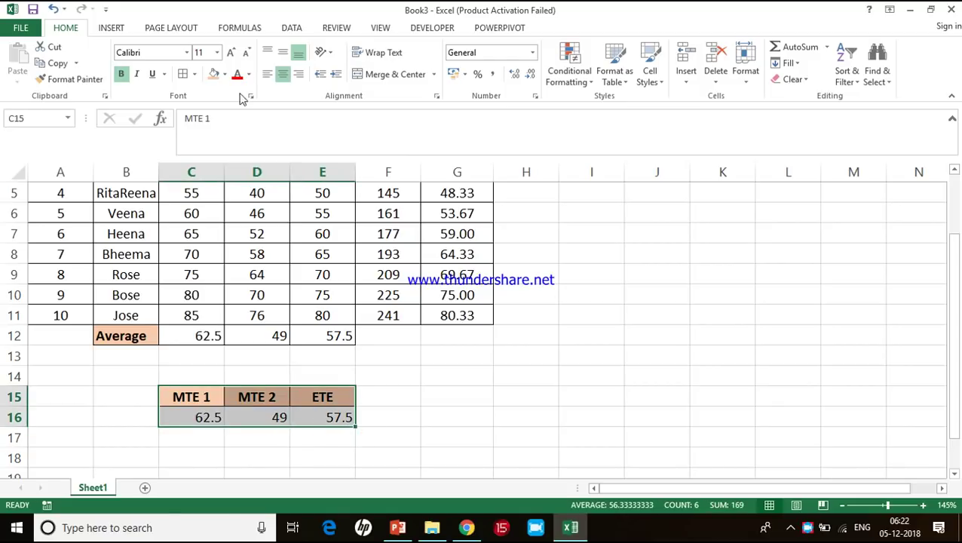
left_click(284, 77)
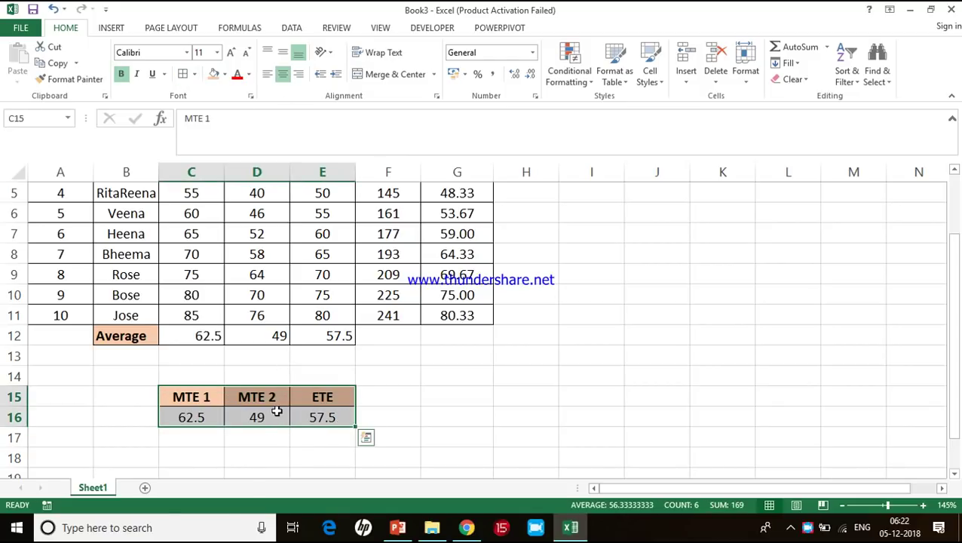
left_click(115, 33)
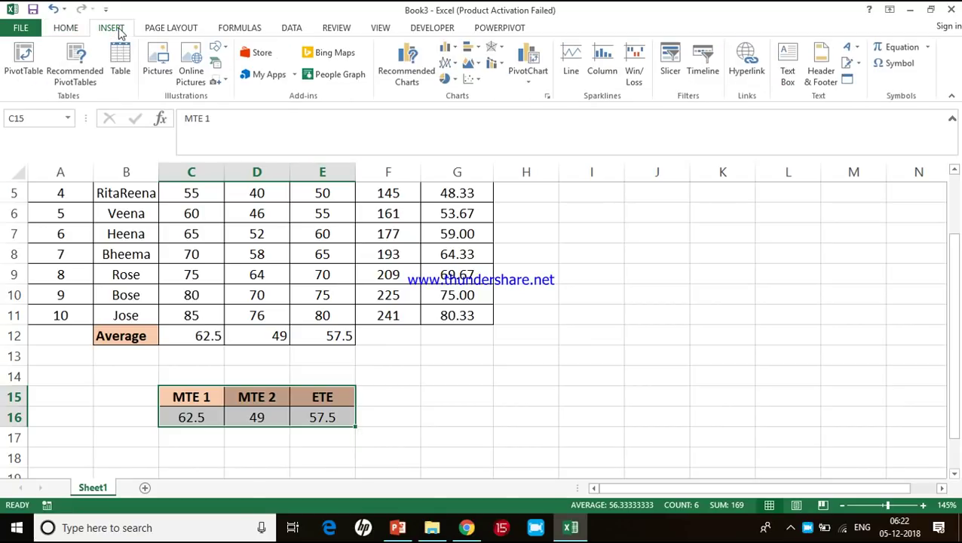
Insert a clustered column chart of the three exam averages, resized and placed below the table.
left_click(408, 72)
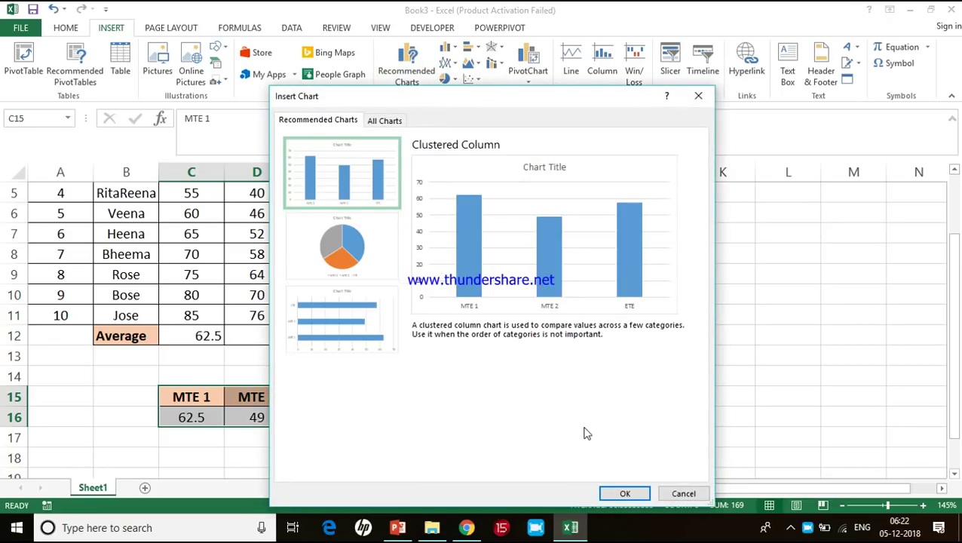
left_click(624, 494)
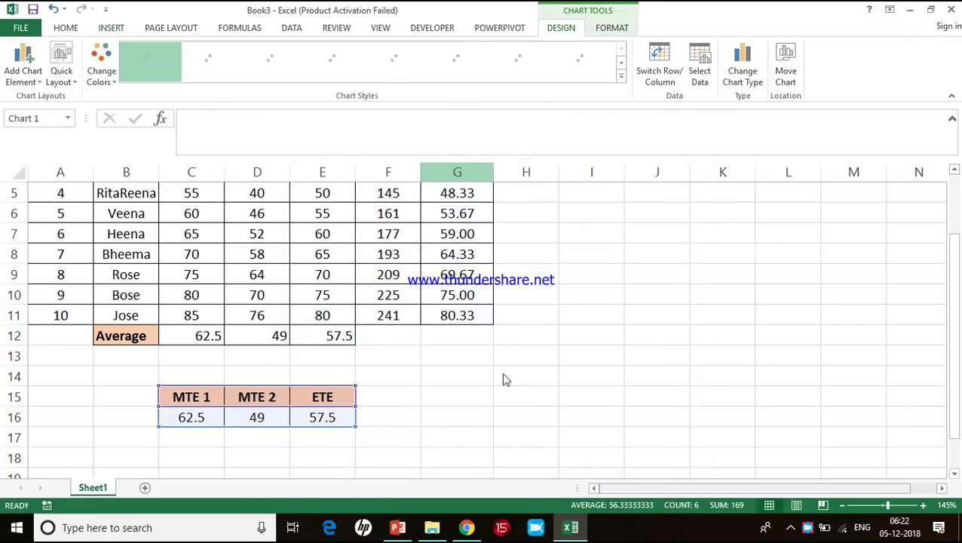
left_click_drag(750, 193, 675, 258)
left_click_drag(606, 262, 879, 209)
left_click_drag(763, 202, 364, 405)
scroll(456, 355, "down", 3)
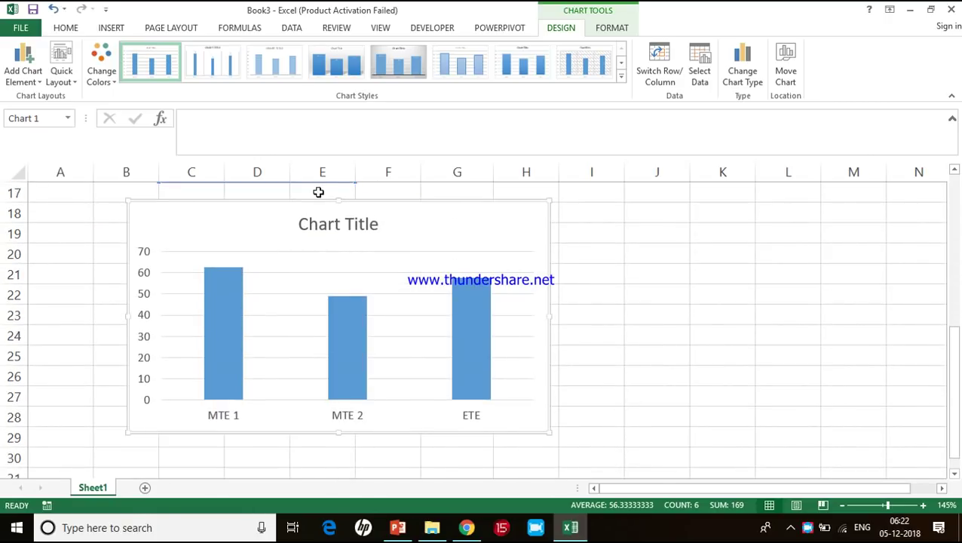
left_click(329, 230)
Retitle the chart 'Average Marks Across Exams'.
left_click(329, 228)
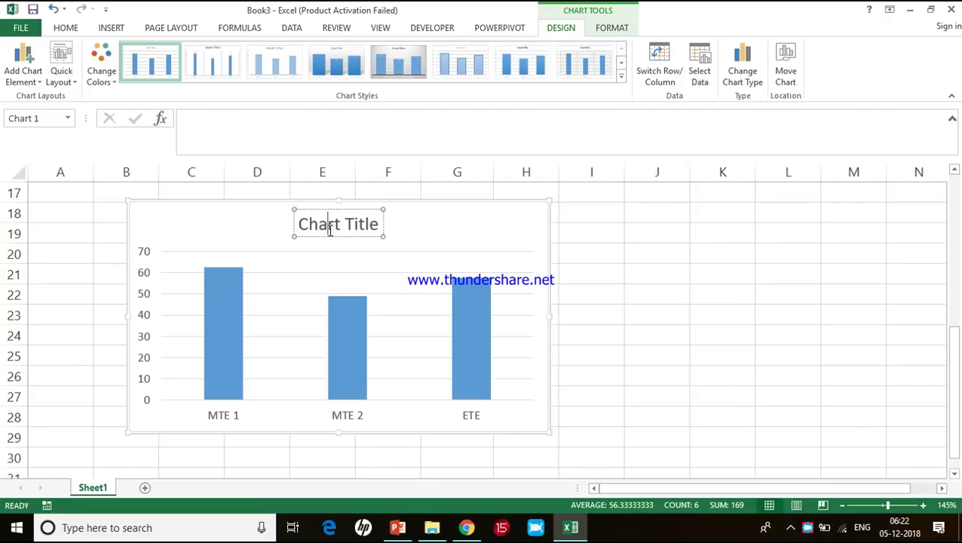
triple_click(329, 234)
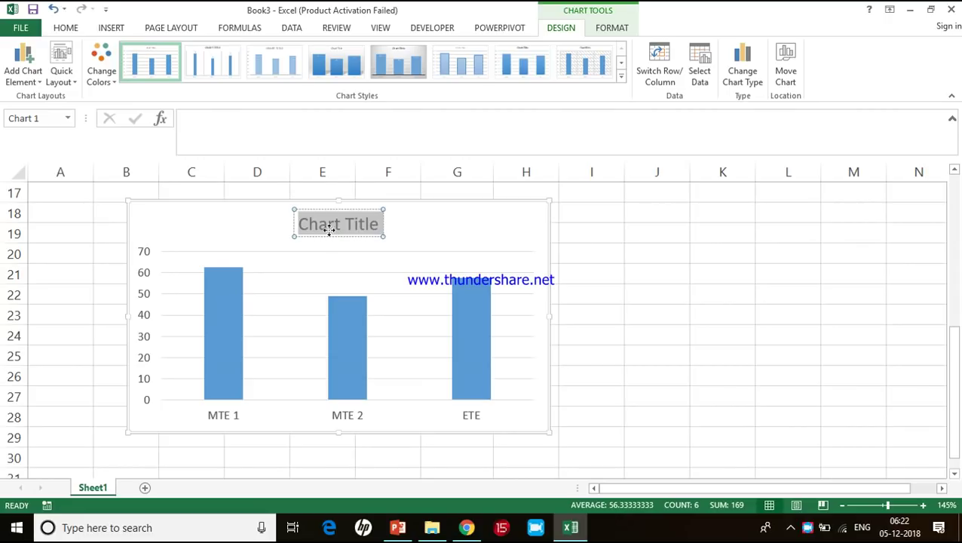
type("Average Marks A")
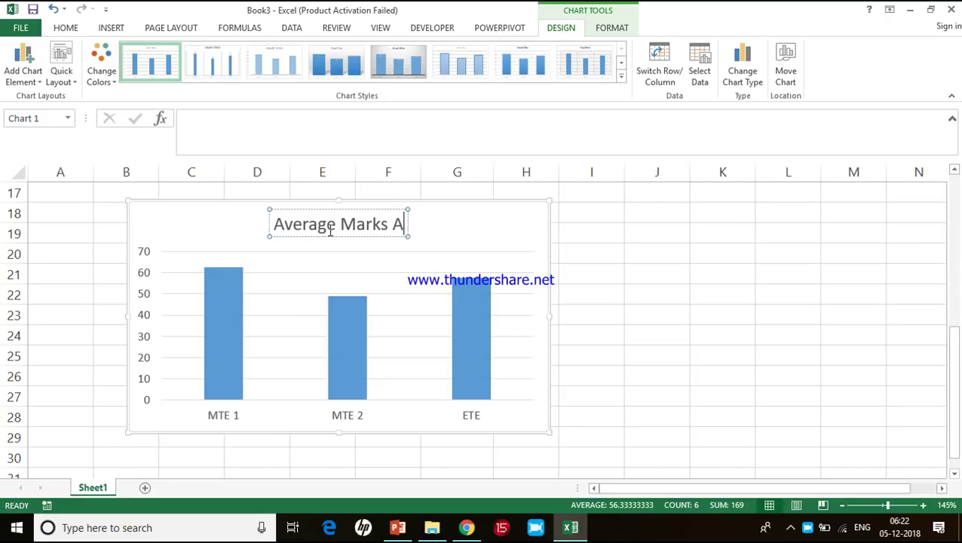
type("cross Exams")
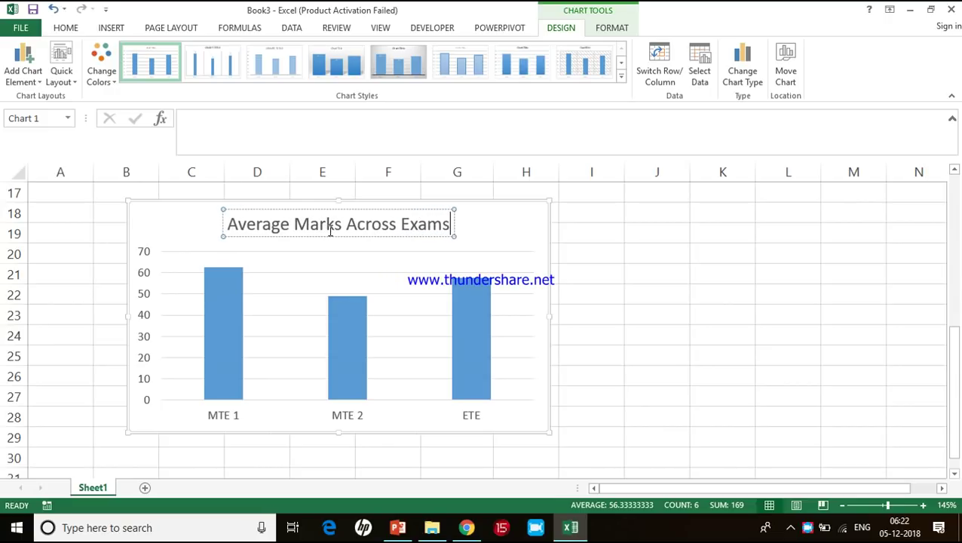
left_click(509, 225)
Delete the chart gridlines and show data labels 62.5, 49 and 57.5 on the bars.
left_click(501, 252)
left_click(507, 272)
key("Delete")
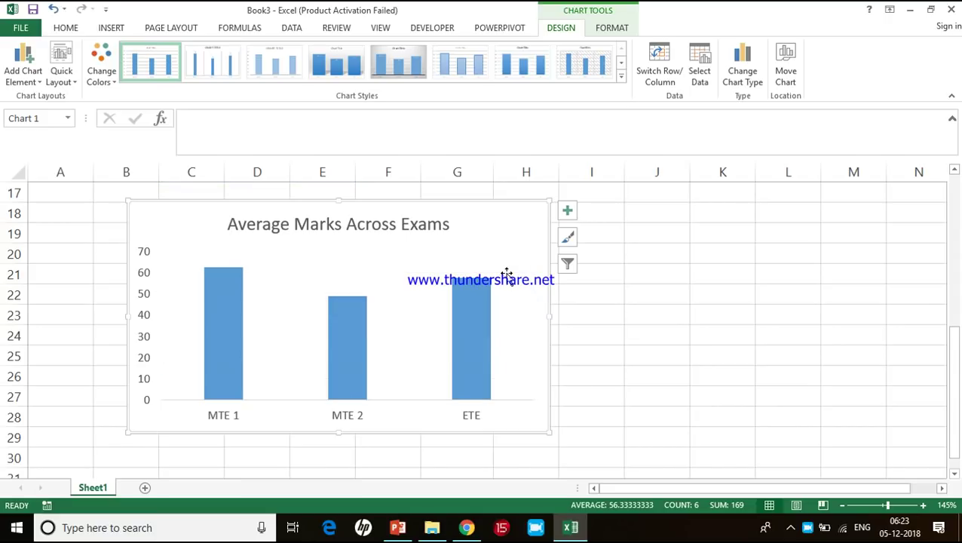
left_click(568, 211)
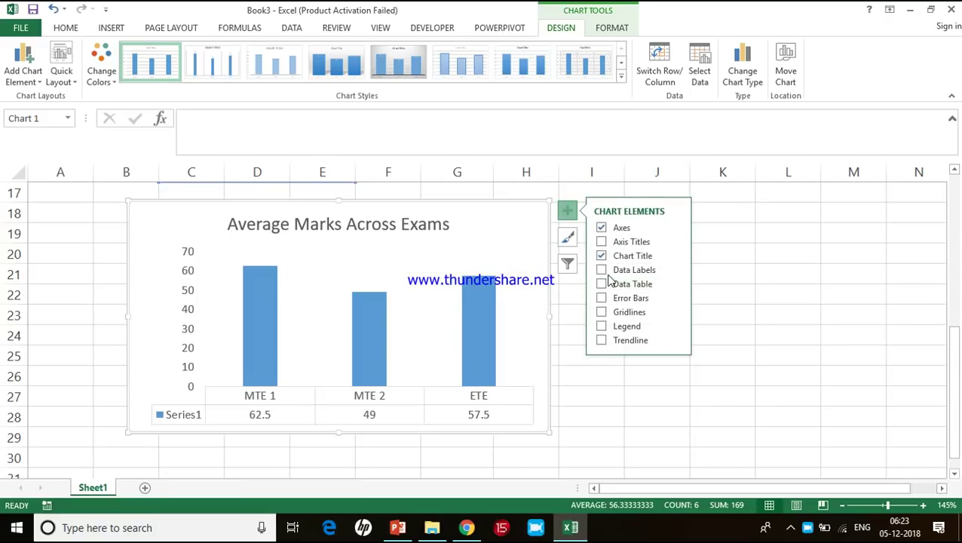
left_click(603, 270)
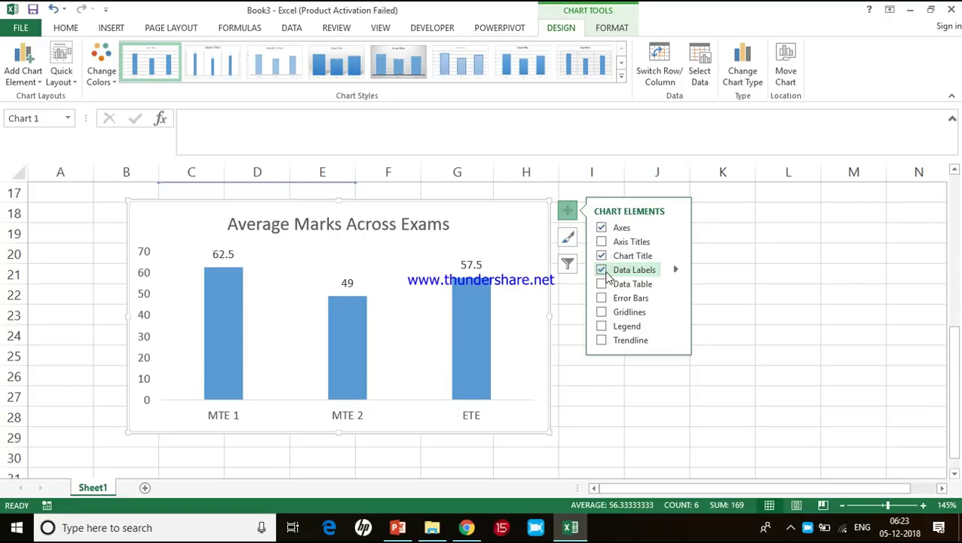
left_click(615, 398)
scroll(587, 331, "up", 4)
scroll(587, 331, "down", 1)
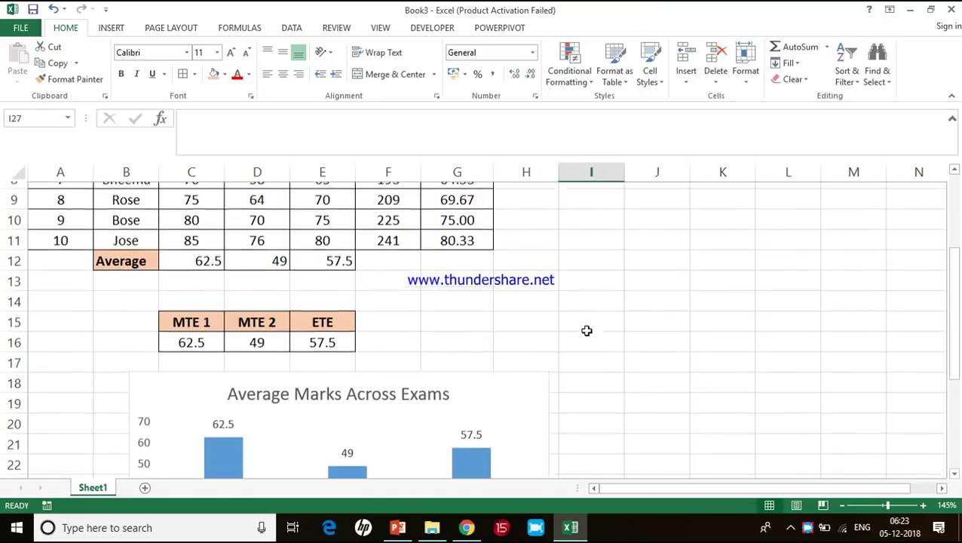
key("alt+Tab")
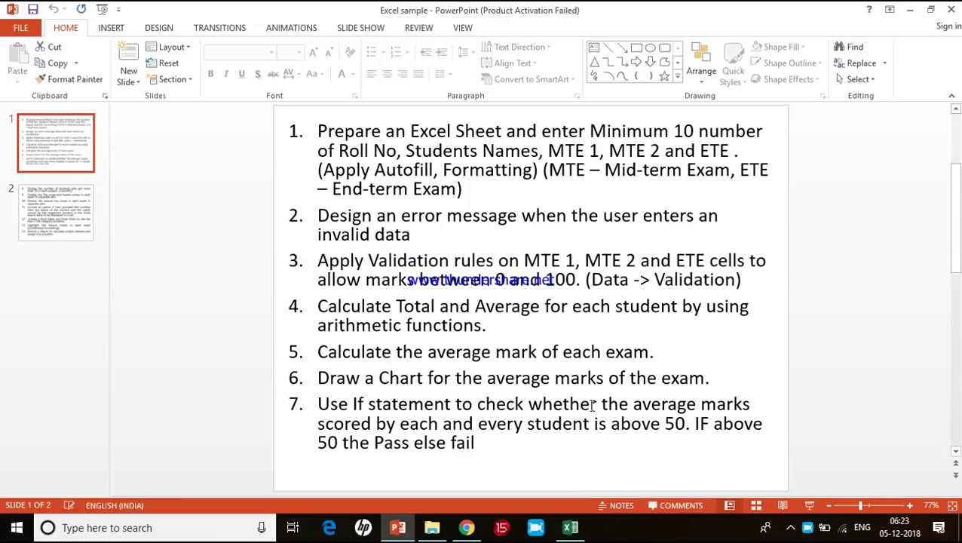
scroll(592, 406, "up", 1)
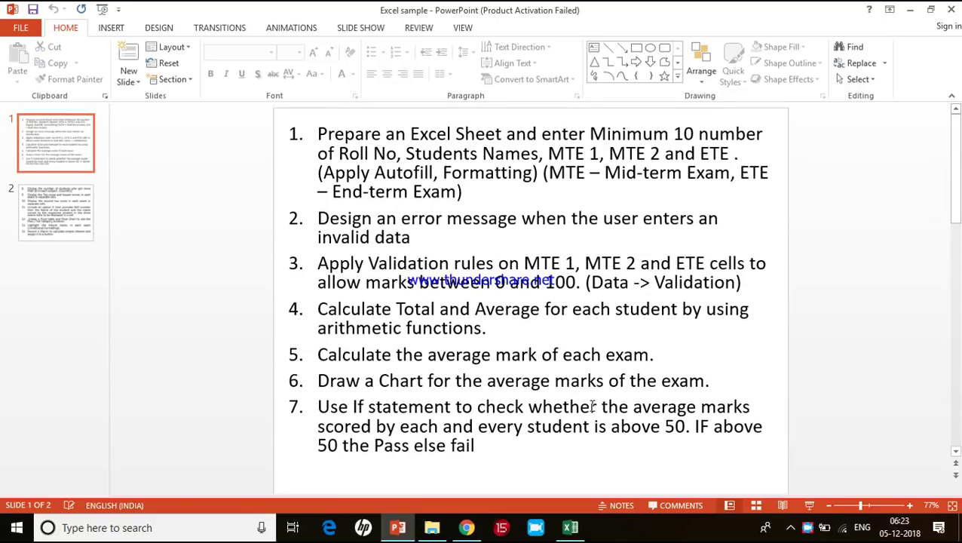
key("alt+Tab")
scroll(590, 403, "up", 3)
left_click(518, 199)
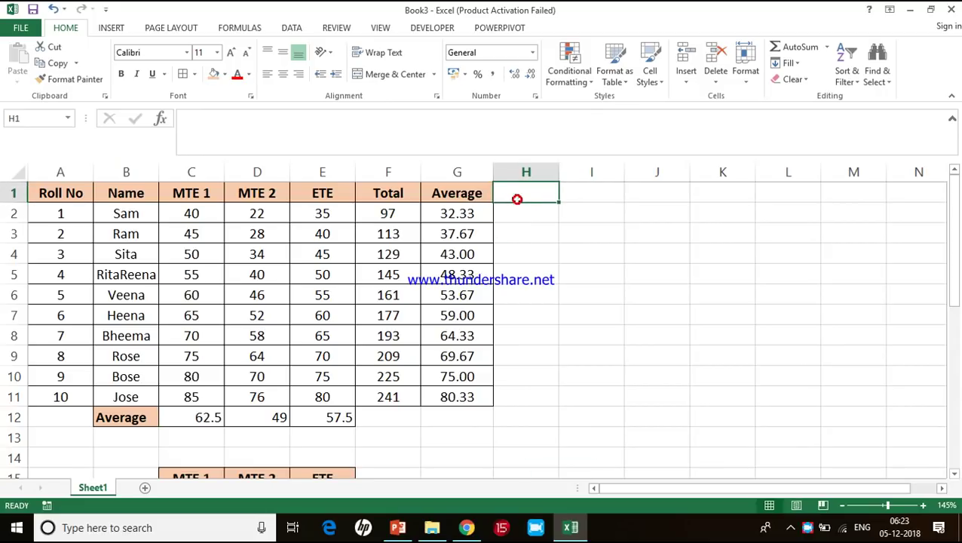
Add the Results heading in column H.
type("Results")
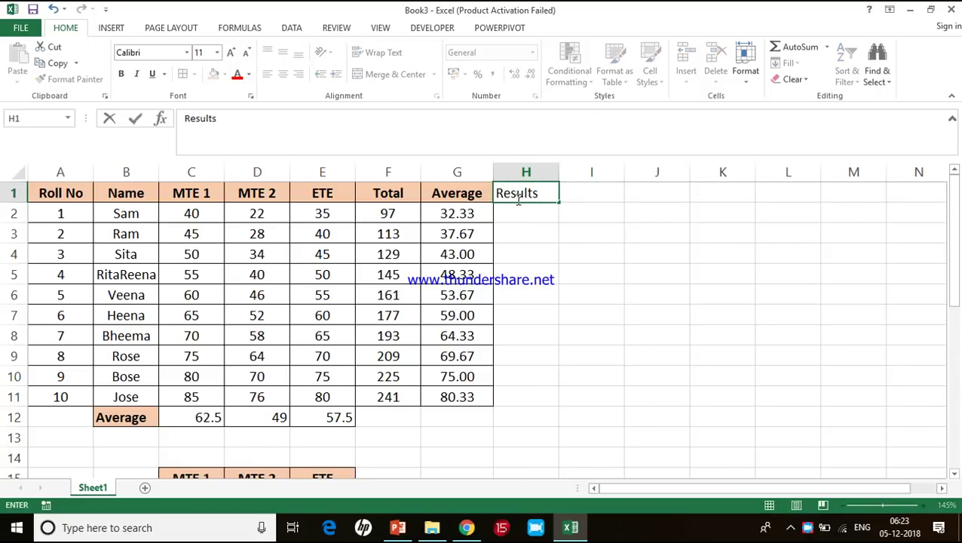
key("Return")
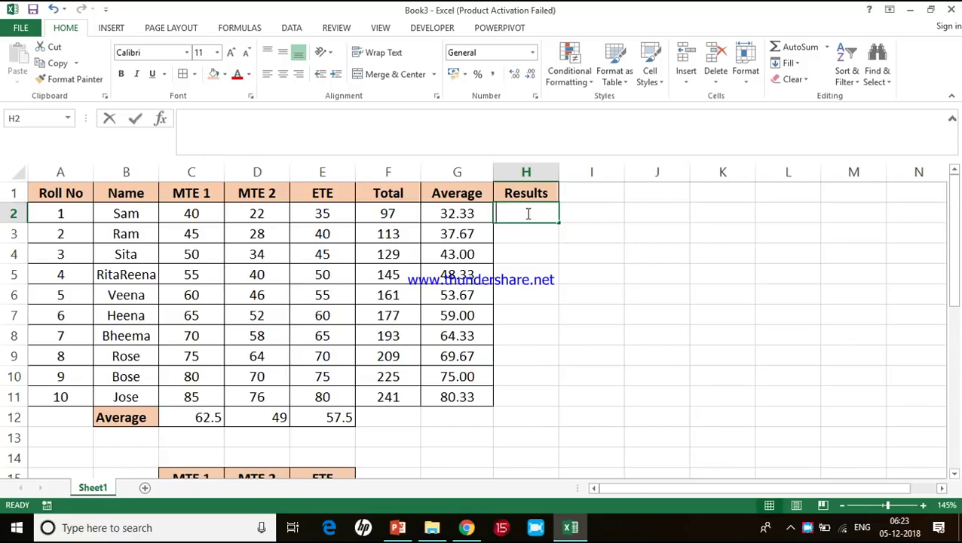
type("=if")
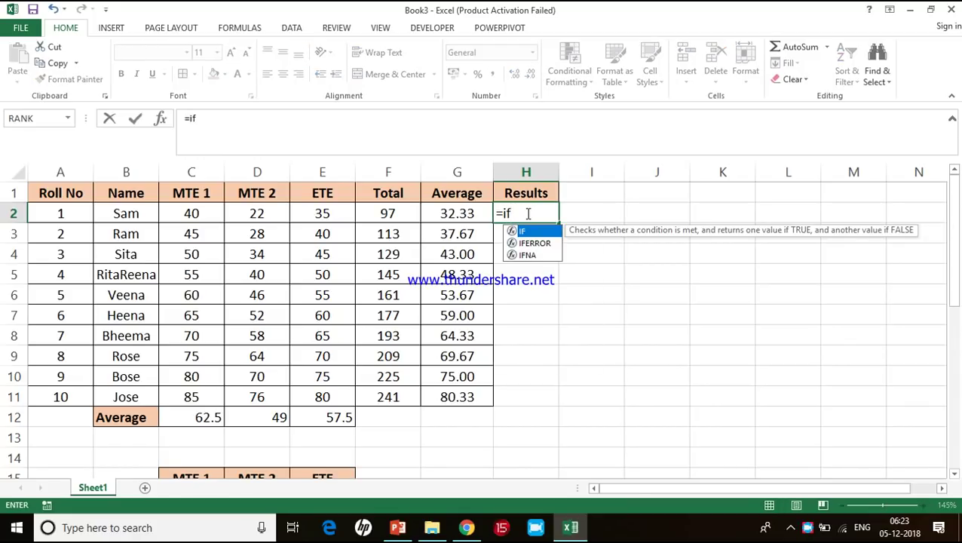
key("BackSpace")
key("BackSpace")
key("BackSpace")
key("Return")
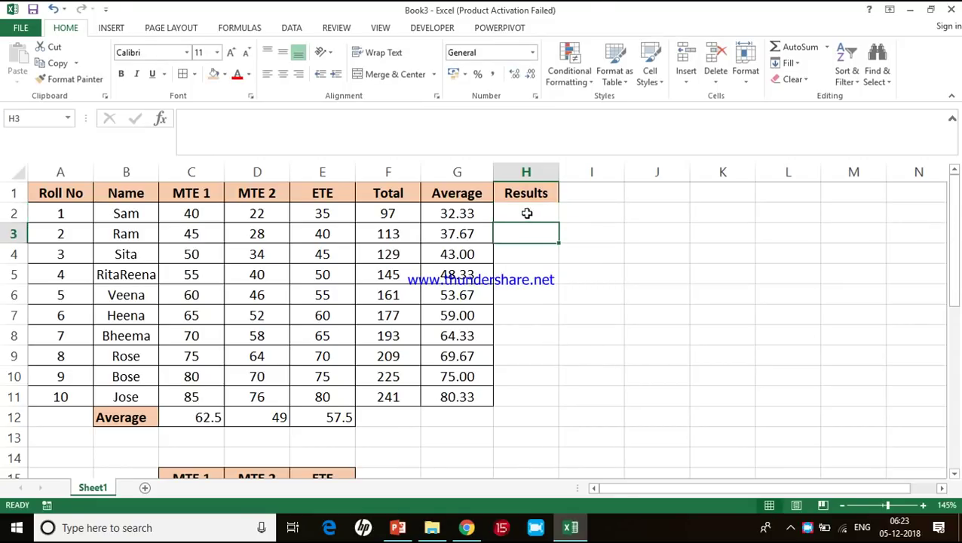
key("alt+Tab")
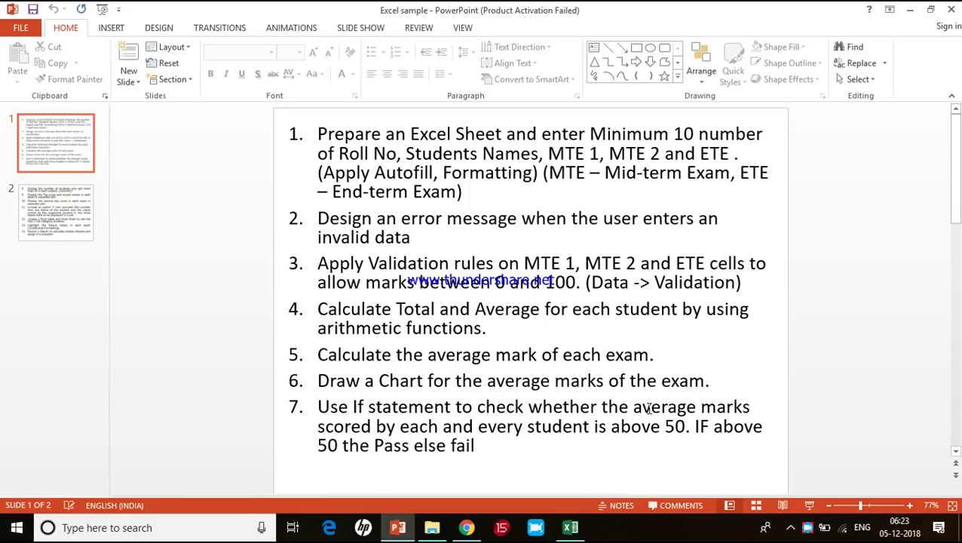
key("alt+Tab")
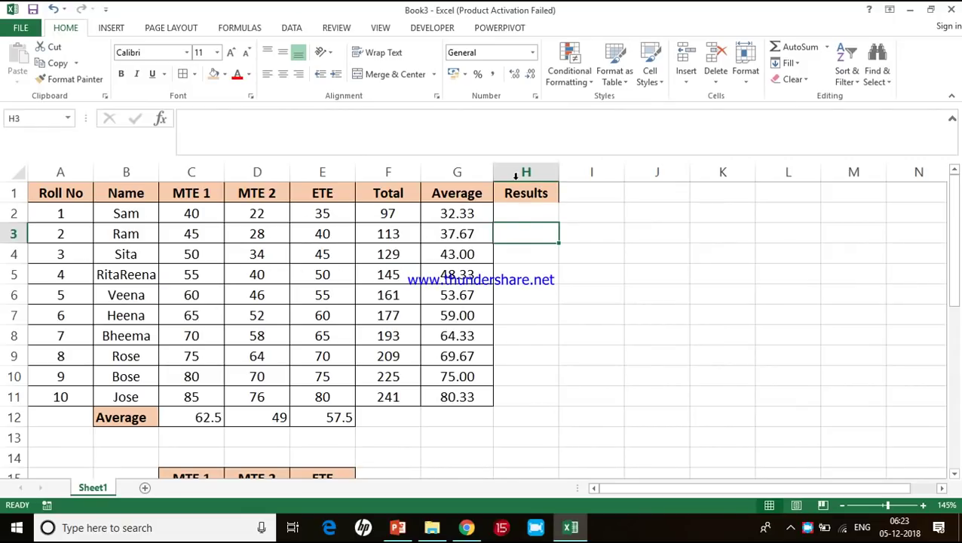
Enter =IF(G2<50,"Fail","Pass") in H2.
left_click(516, 217)
type("=")
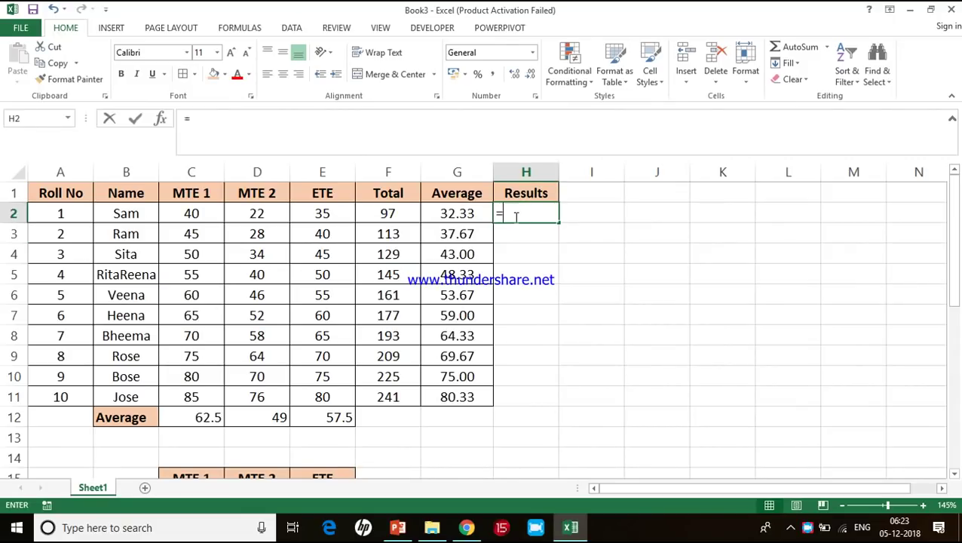
type("if")
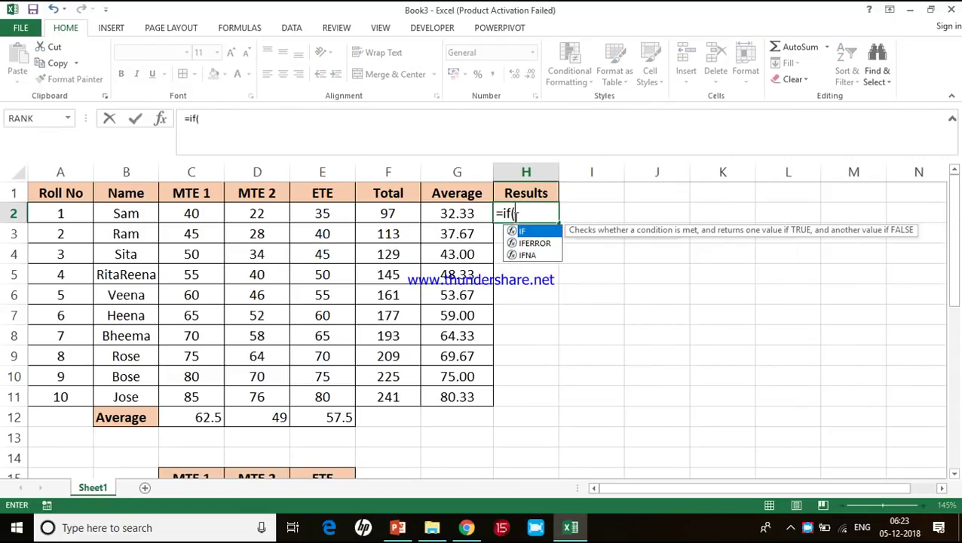
type("(")
left_click(471, 216)
type("<50,")
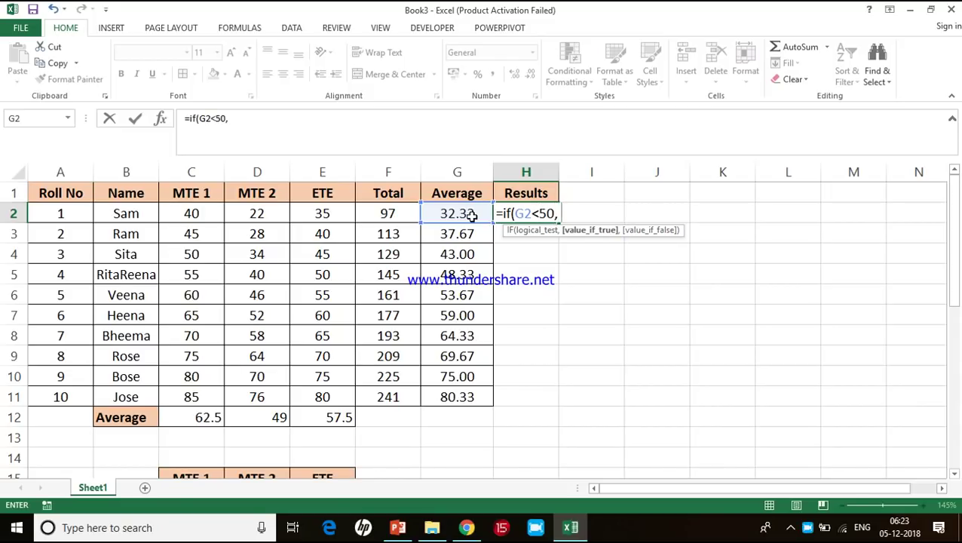
type(" \"Fail\", \"Pass")
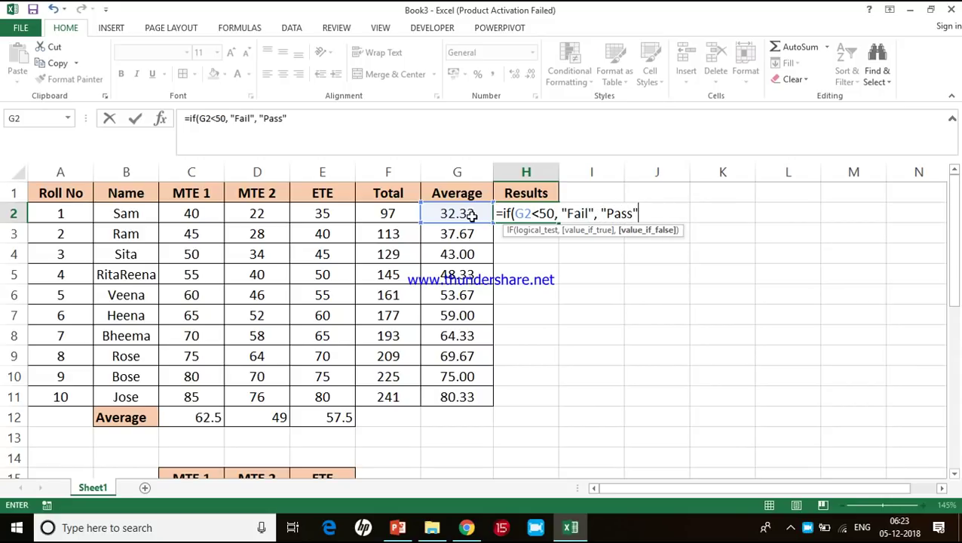
type("\")")
key("Return")
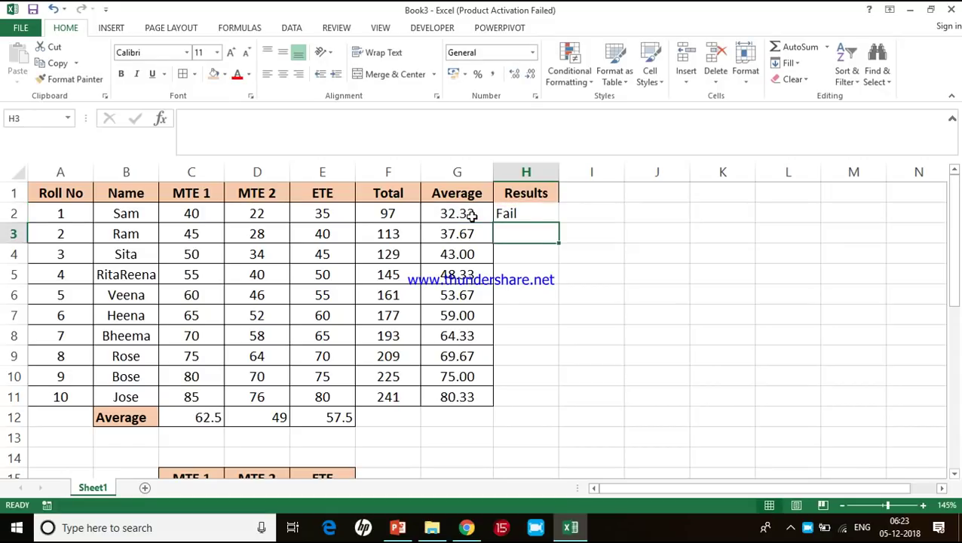
Fill the Pass/Fail formula down to H11 and centre H2:H11.
left_click(533, 214)
double_click(559, 224)
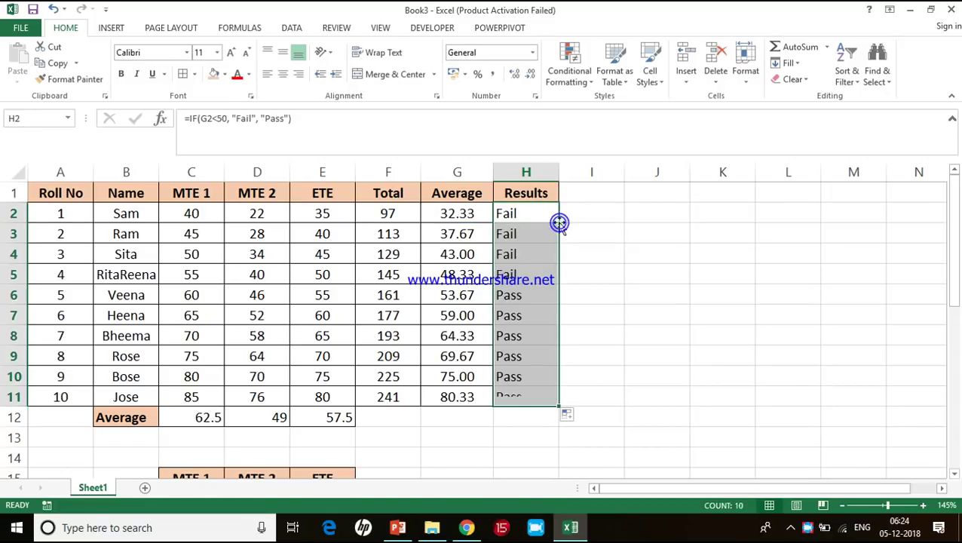
left_click(544, 274)
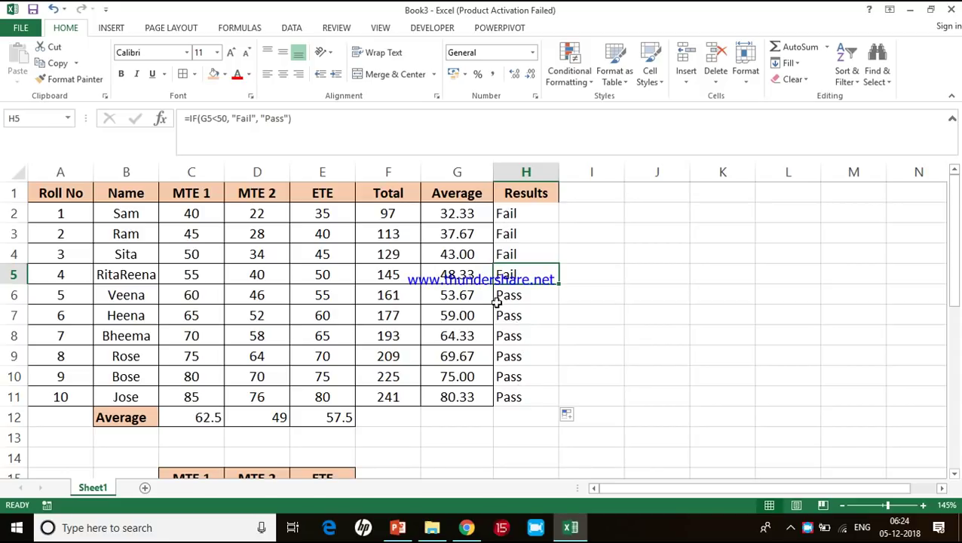
left_click_drag(520, 400, 533, 215)
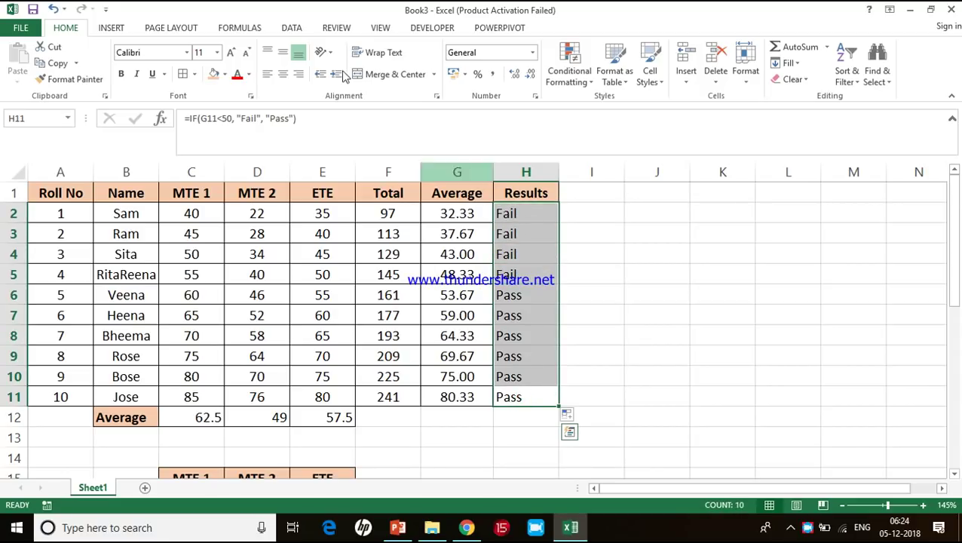
left_click(282, 74)
left_click(482, 301)
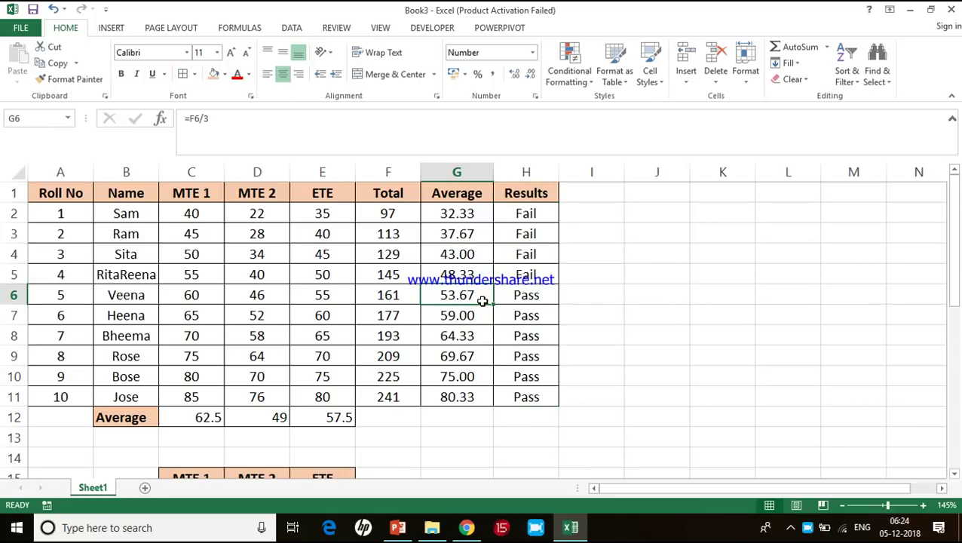
key("alt+Tab")
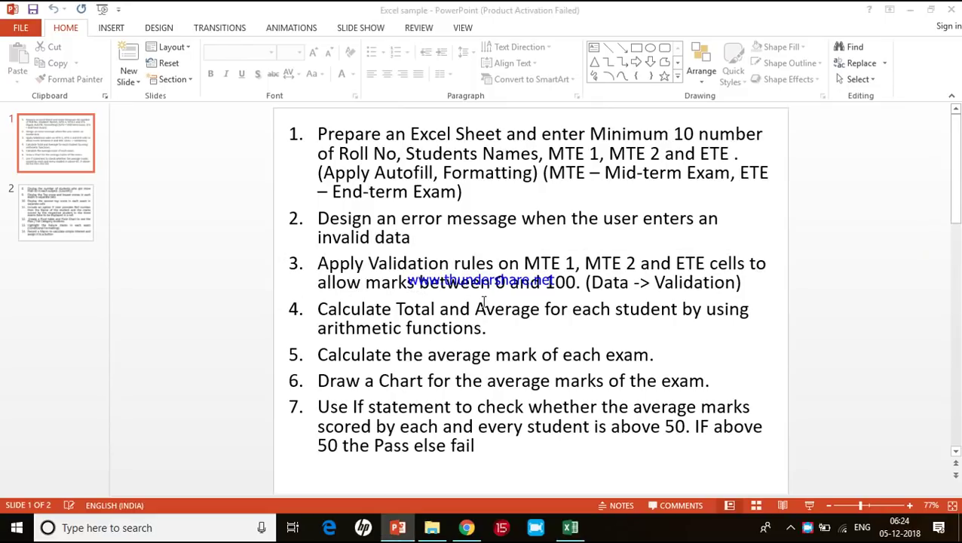
left_click(64, 203)
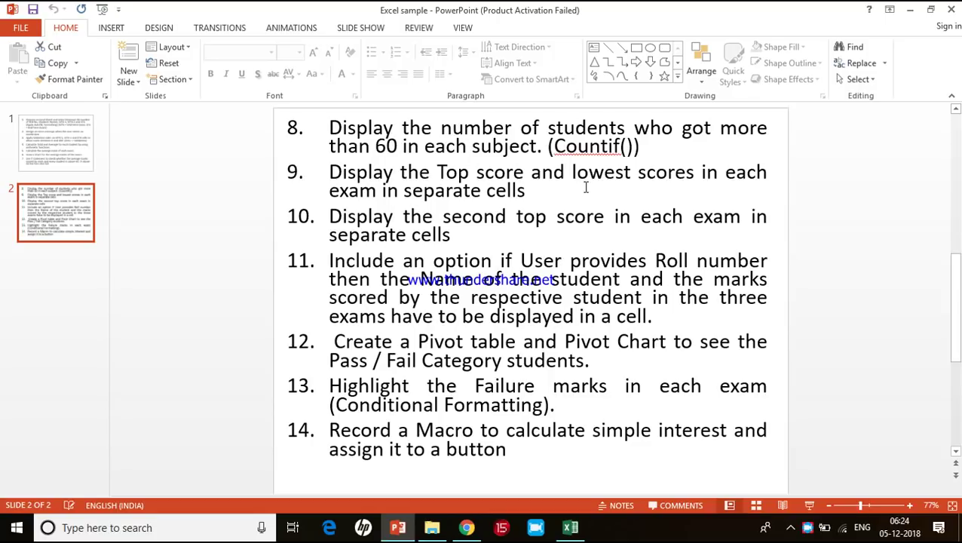
key("alt+Tab")
scroll(510, 312, "down", 2)
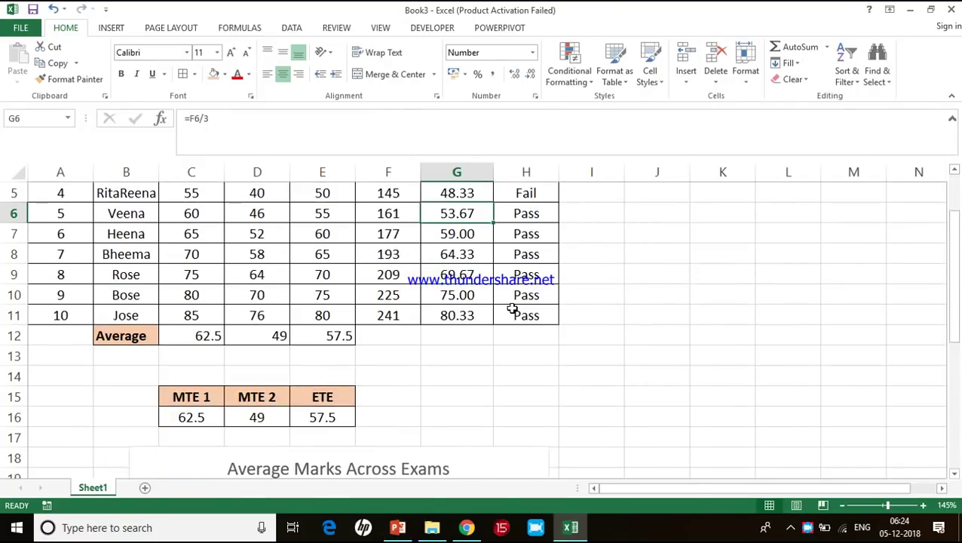
Copy the MTE 1, MTE 2 and ETE headers into K2:M2.
scroll(512, 309, "down", 1)
scroll(461, 359, "up", 2)
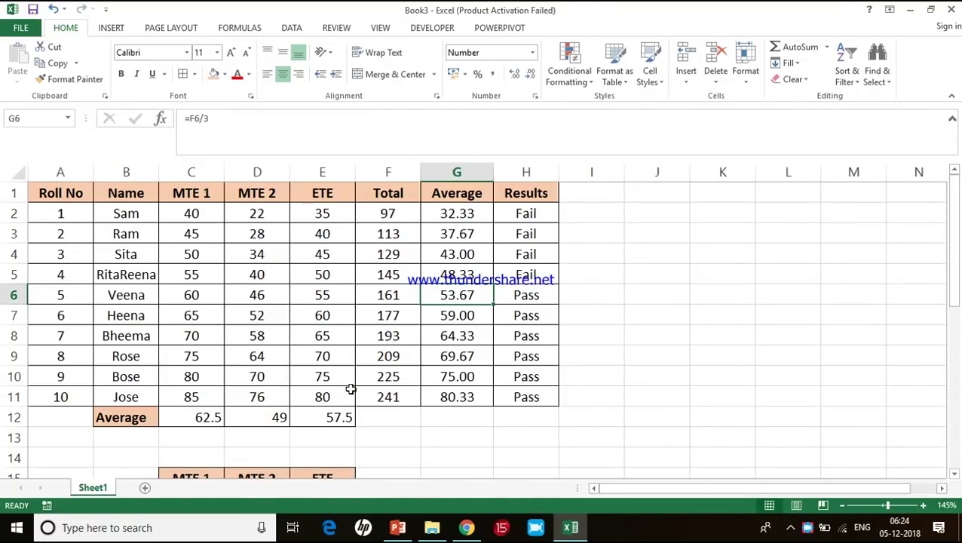
scroll(223, 452, "down", 3)
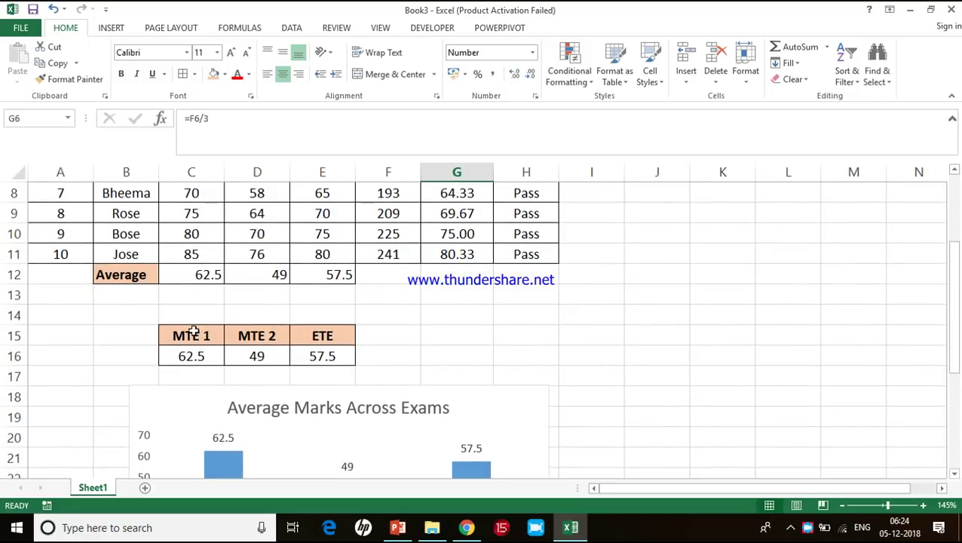
left_click_drag(193, 332, 311, 336)
key("ctrl+c")
scroll(590, 318, "up", 3)
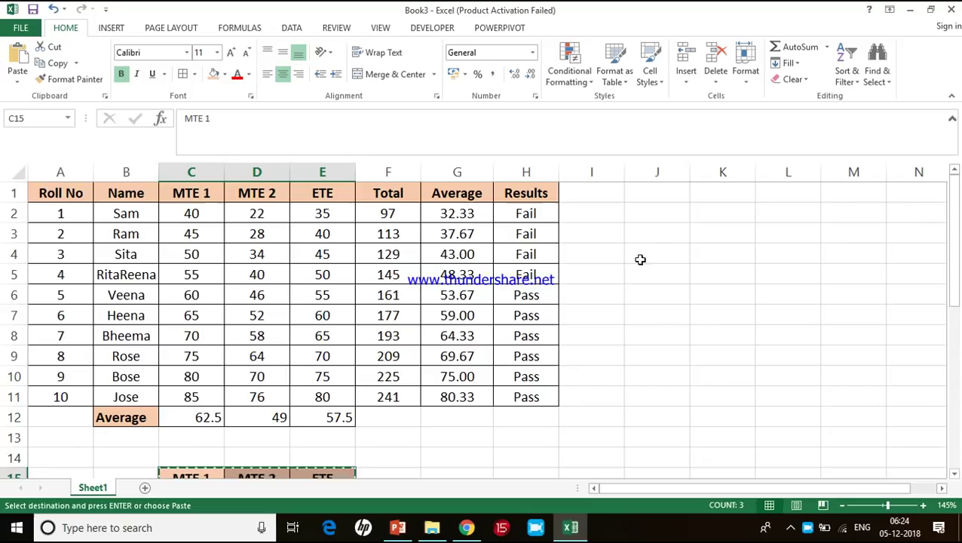
left_click(724, 216)
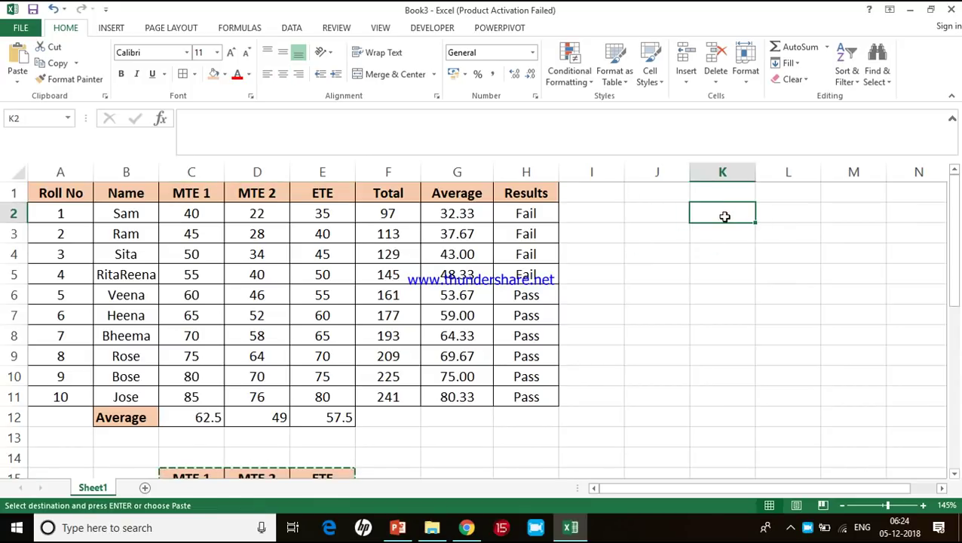
key("ctrl+v")
Count MTE 1 marks above 60 in K3 with =COUNTIF(C2:C11,">60").
left_click(724, 234)
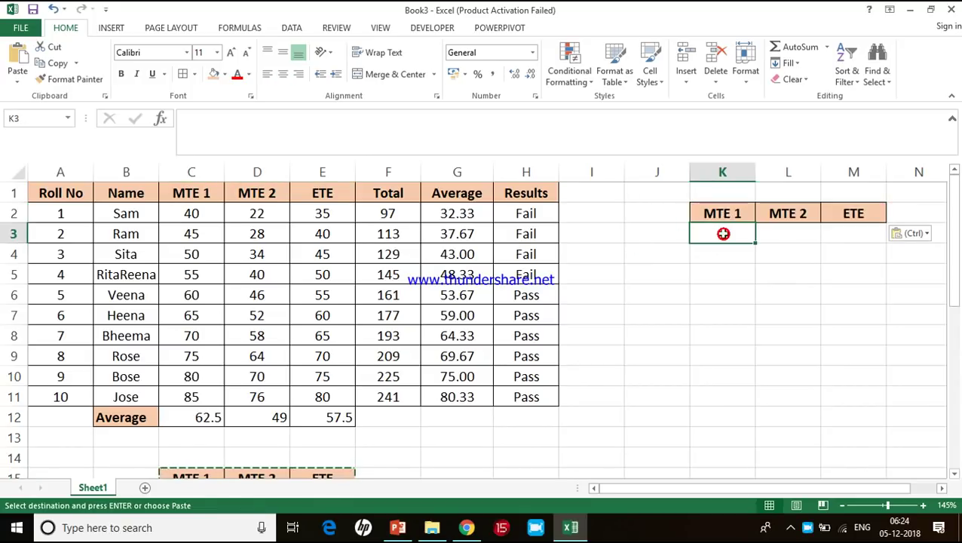
type("=count")
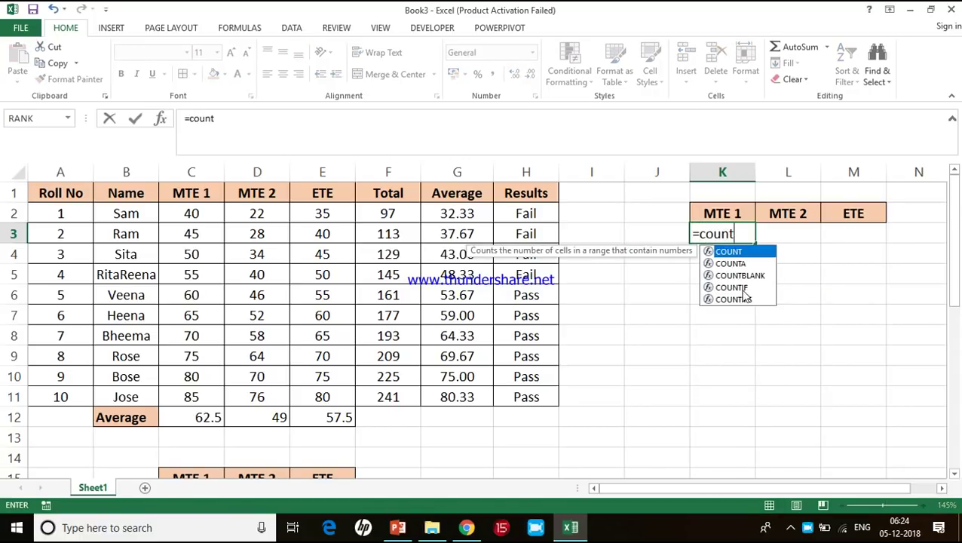
double_click(743, 288)
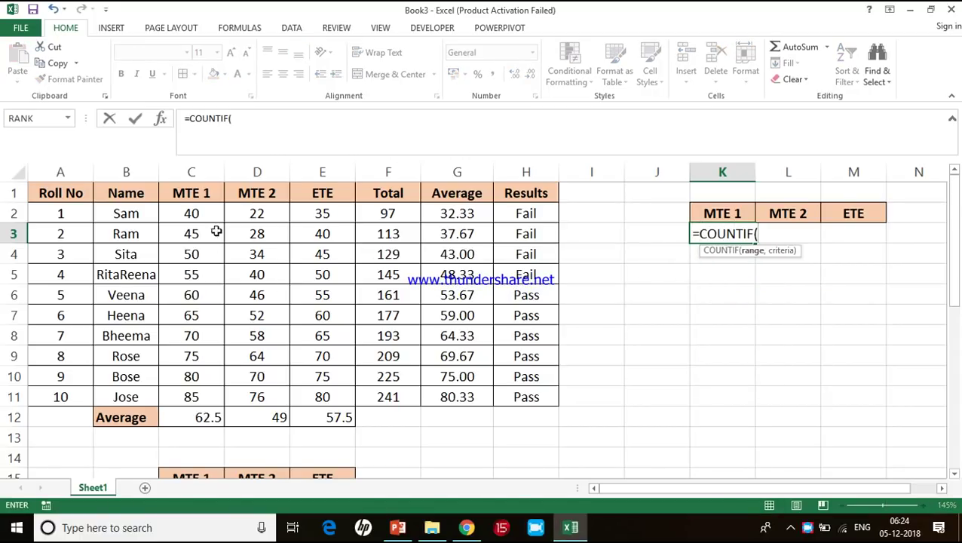
left_click_drag(209, 216, 201, 394)
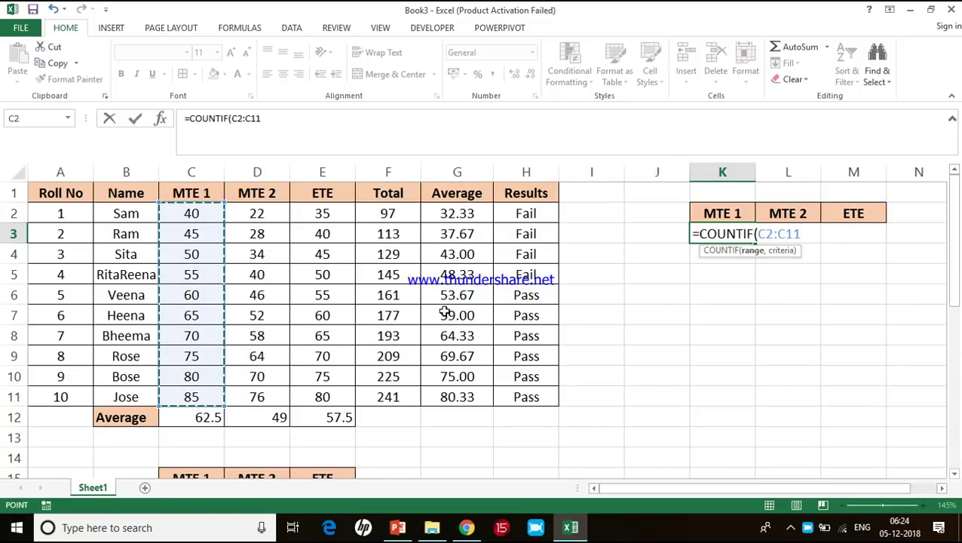
type(",")
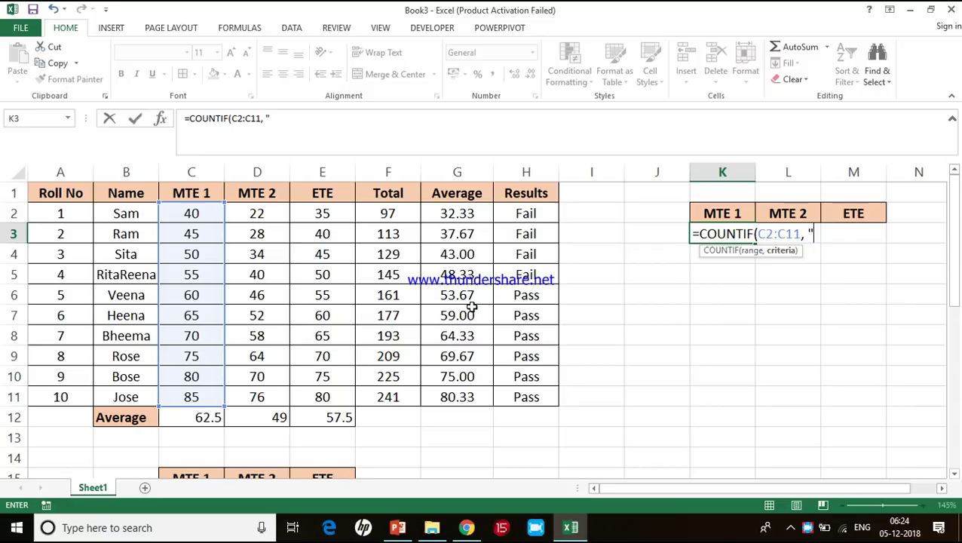
type(" \">60")
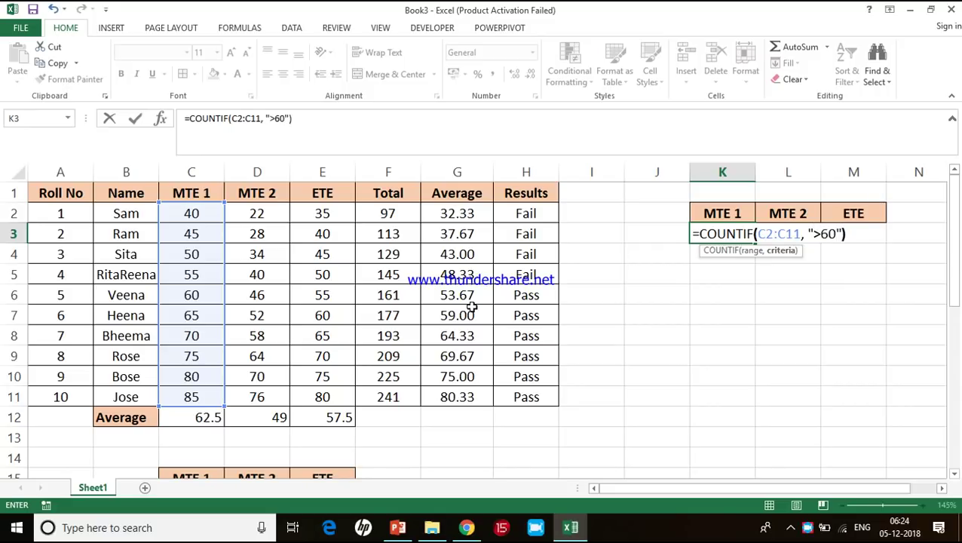
type("\")")
key("Return")
left_click(708, 232)
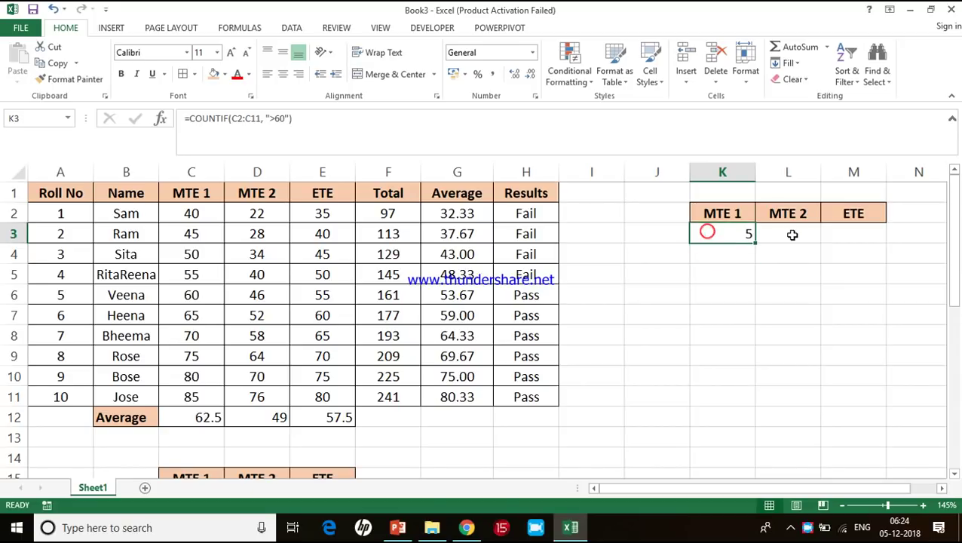
Add above-60 COUNTIF counts for MTE 2 (D2:D11) and ETE (E2:E11) in L3:M3.
left_click(763, 236)
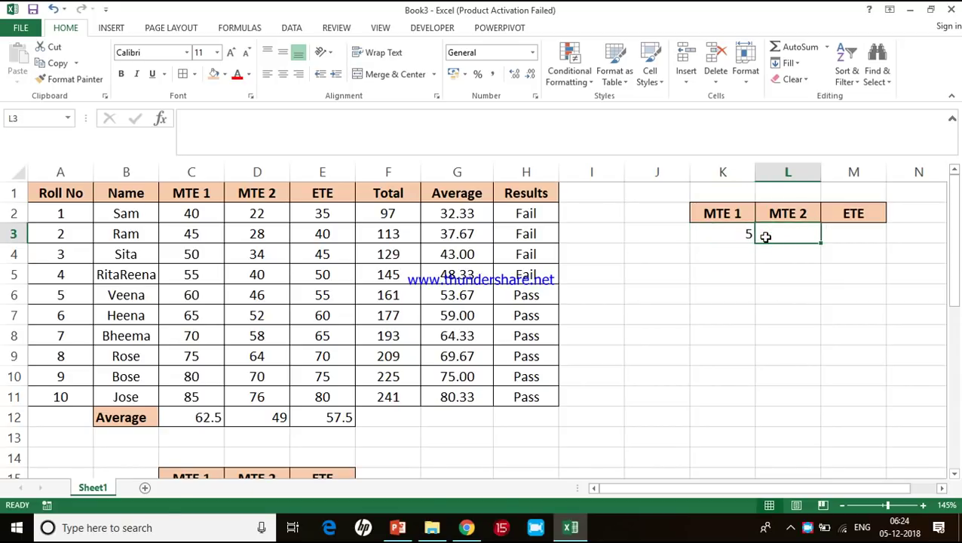
type("=co")
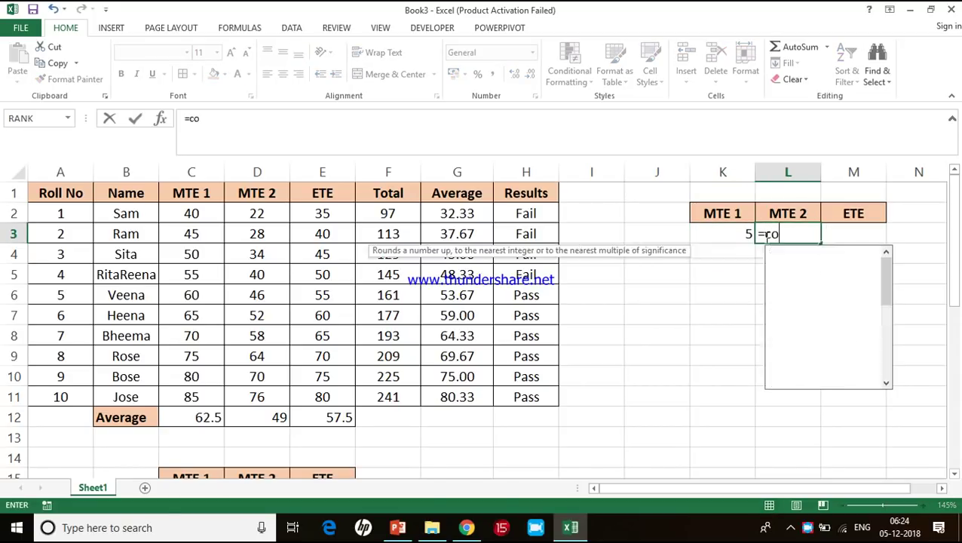
type("untif(")
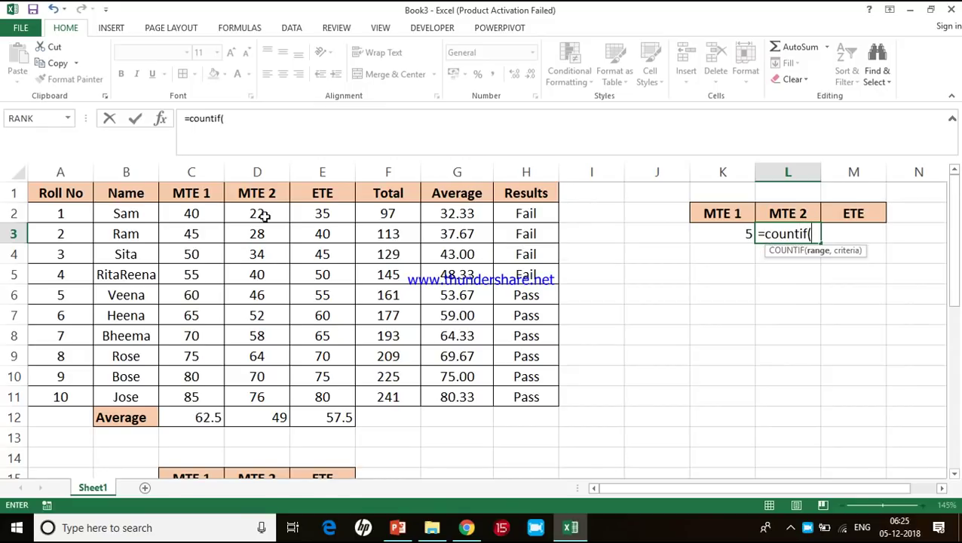
left_click_drag(264, 216, 258, 398)
type(", \">60")
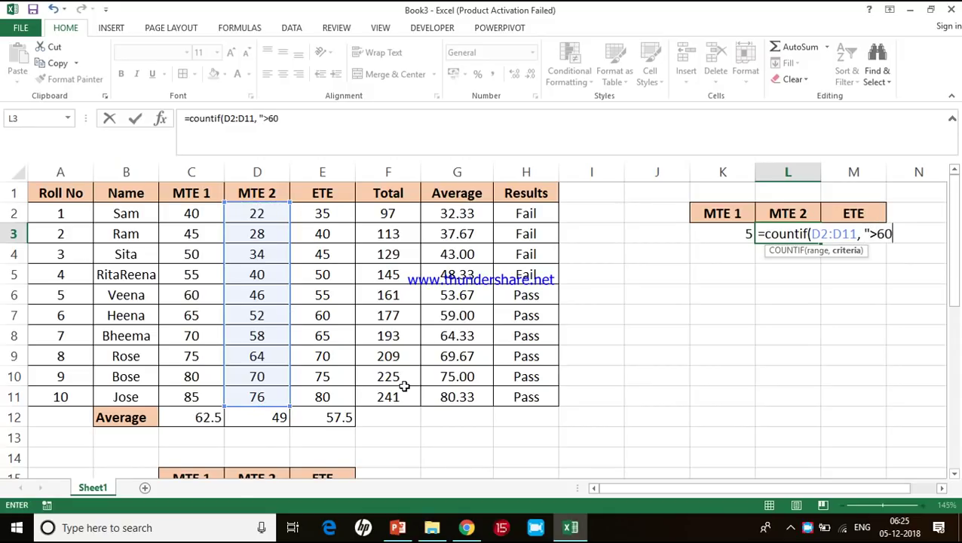
type("\")")
key("Return")
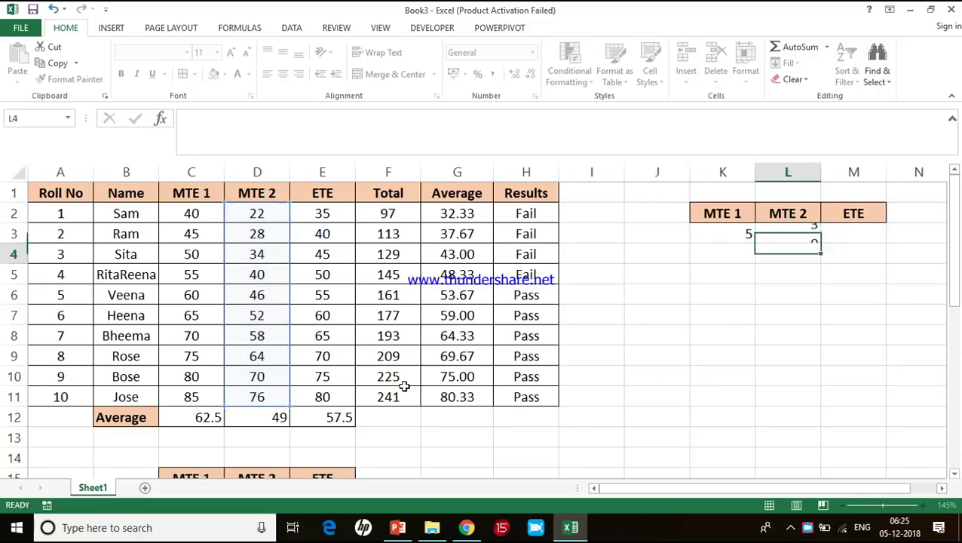
key("Up")
key("Right")
type("=")
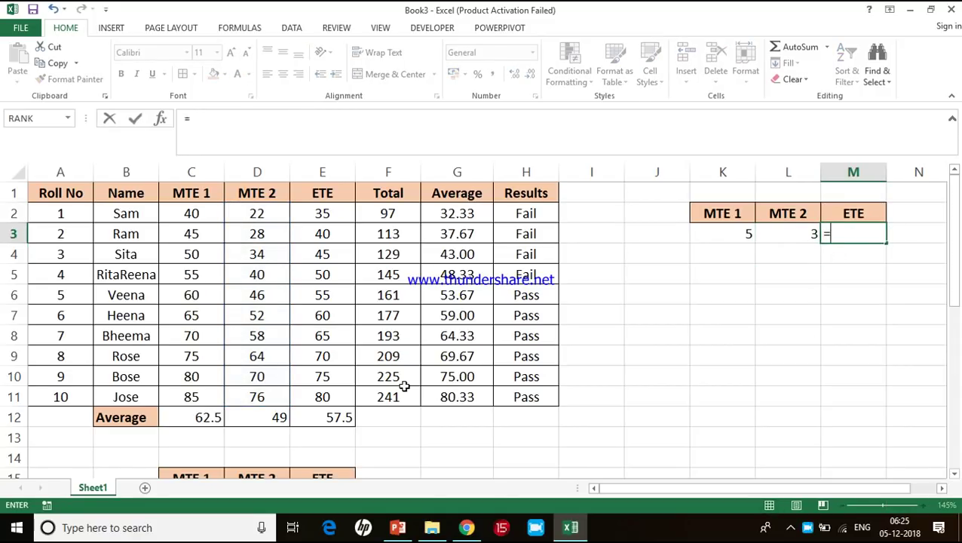
type("coun")
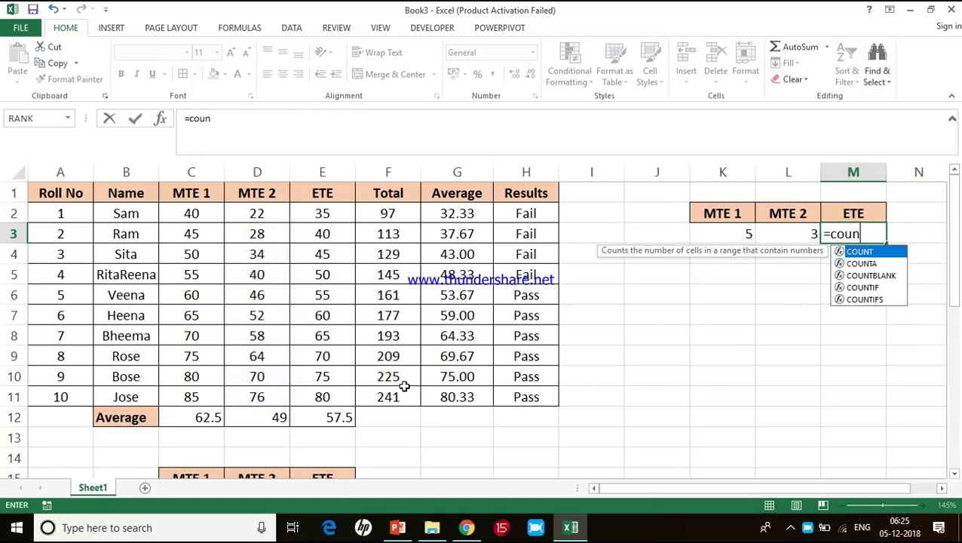
type("t")
double_click(859, 289)
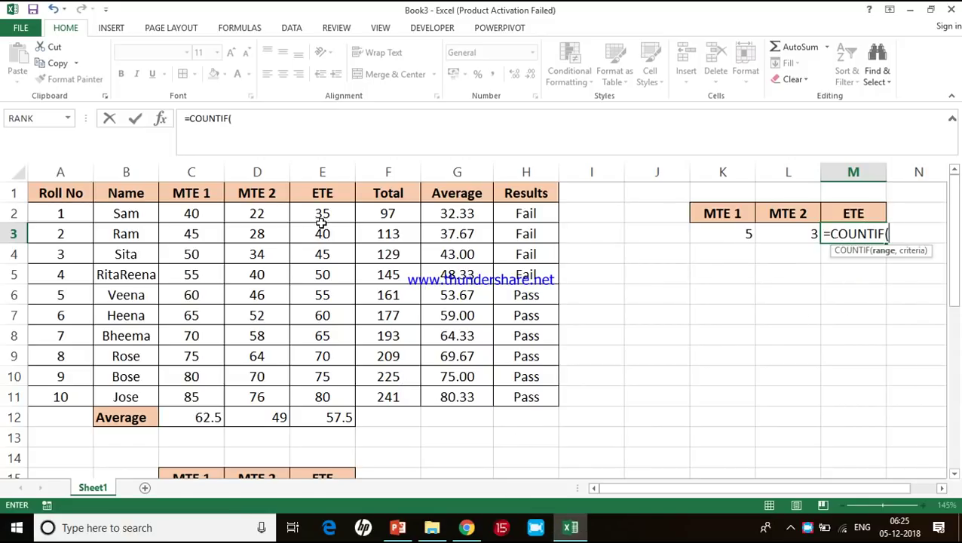
left_click_drag(323, 214, 322, 395)
type(", \"")
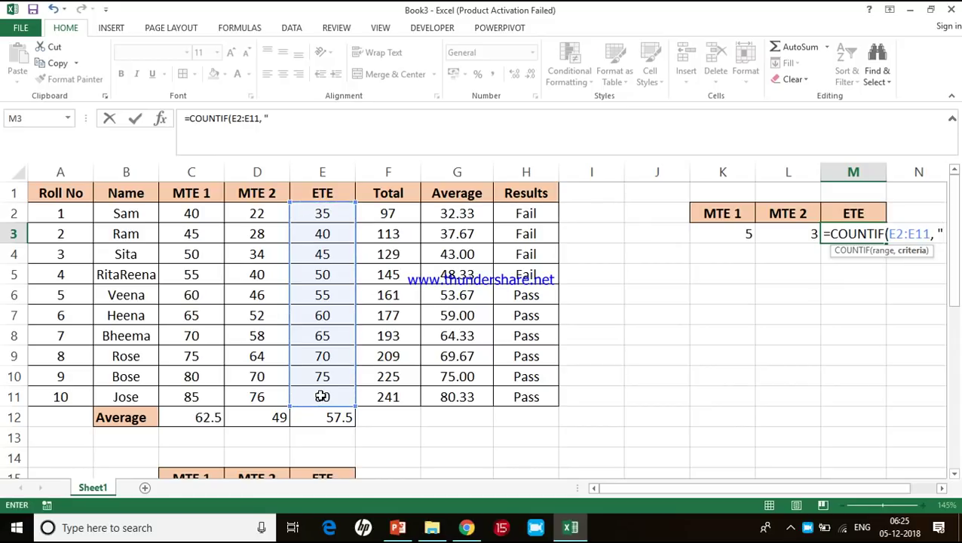
type(">60")
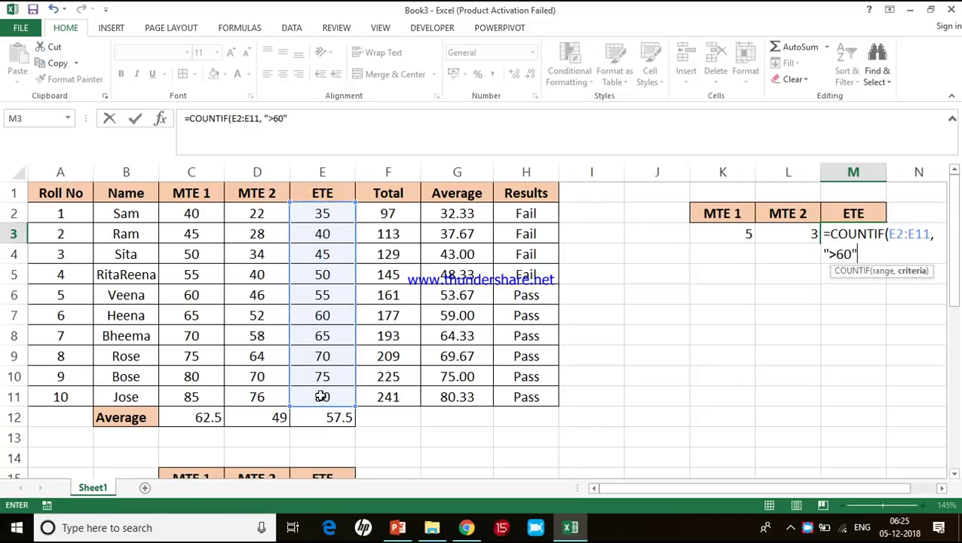
type("\"")
key("Return")
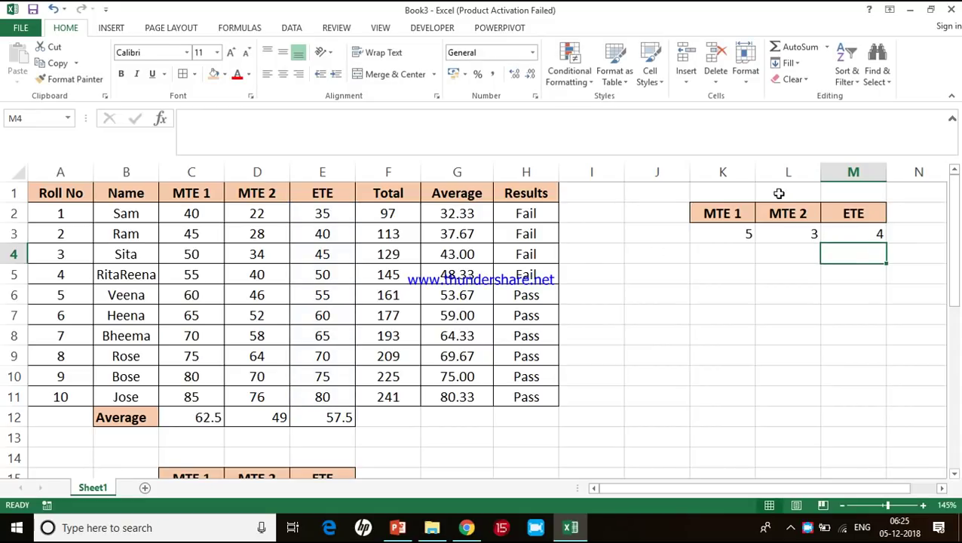
Centre the K2:M3 summary headers and counts (5, 3, 4).
left_click_drag(743, 211, 842, 240)
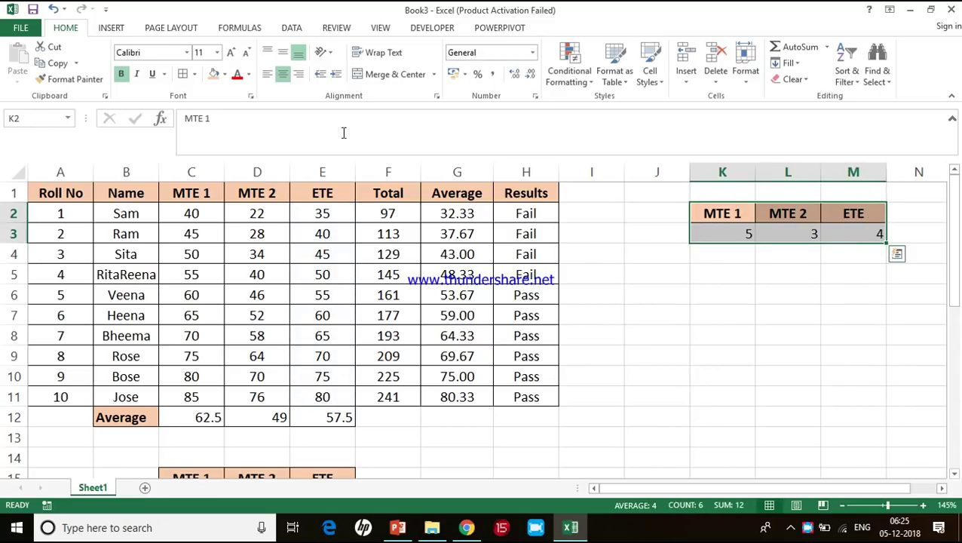
left_click(285, 78)
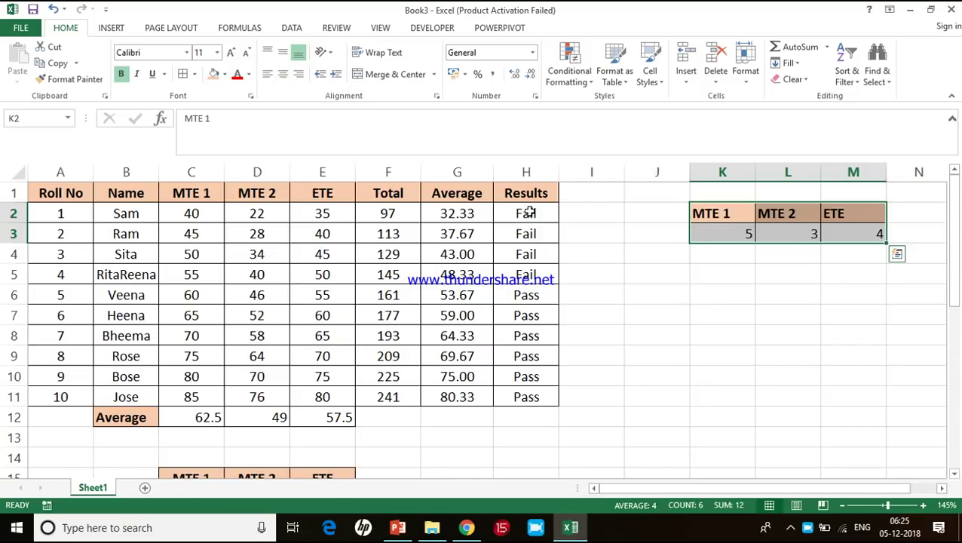
left_click(283, 74)
left_click(648, 333)
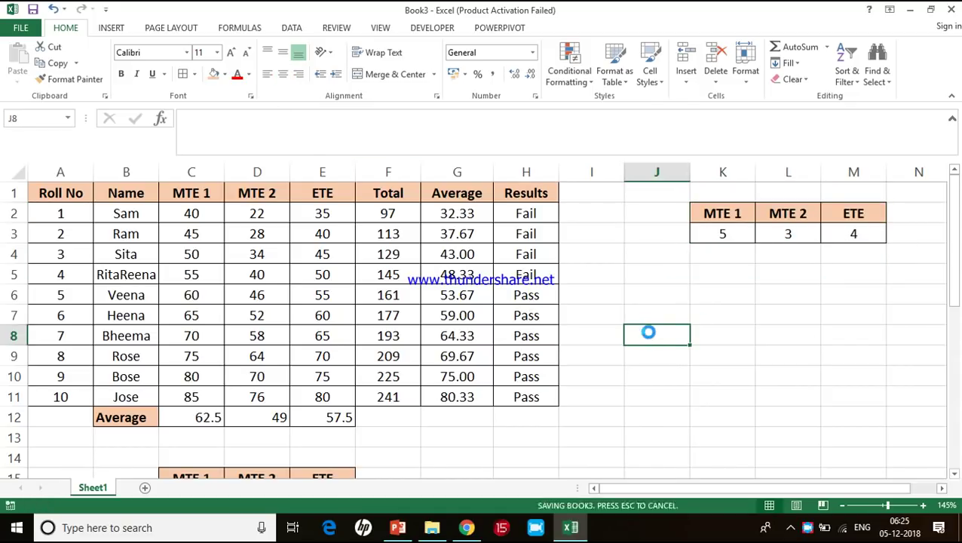
key("alt+Tab")
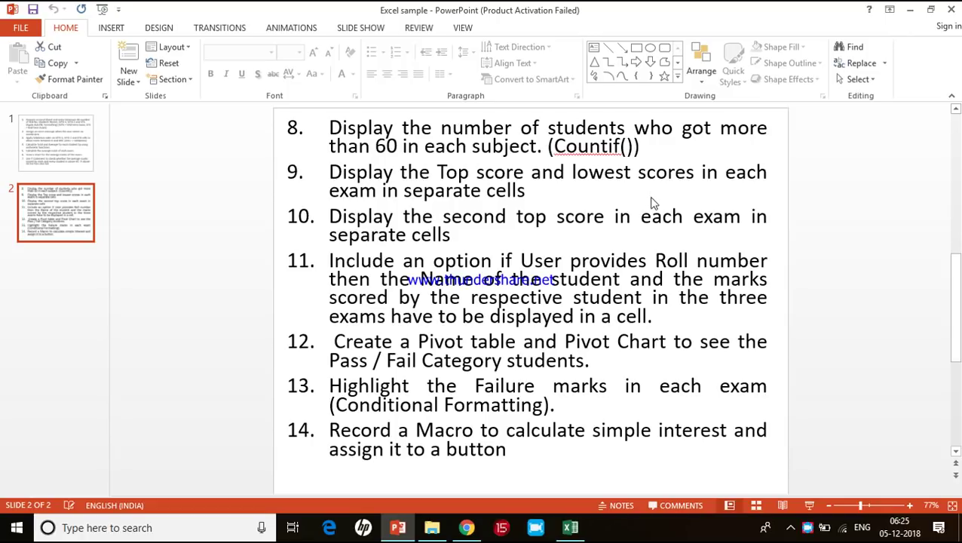
key("alt+Tab")
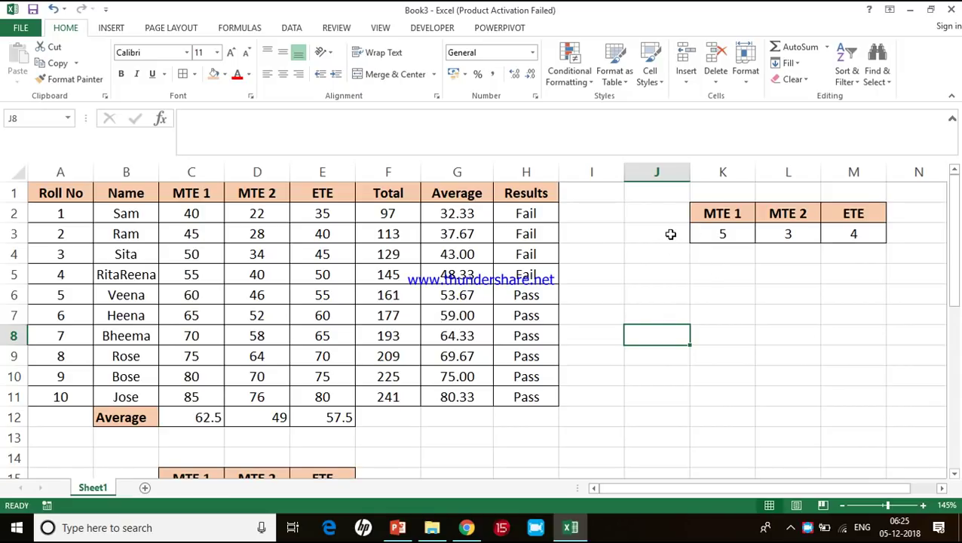
Enter row labels >60, Top score and Bottom score in J3:J5.
left_click(668, 236)
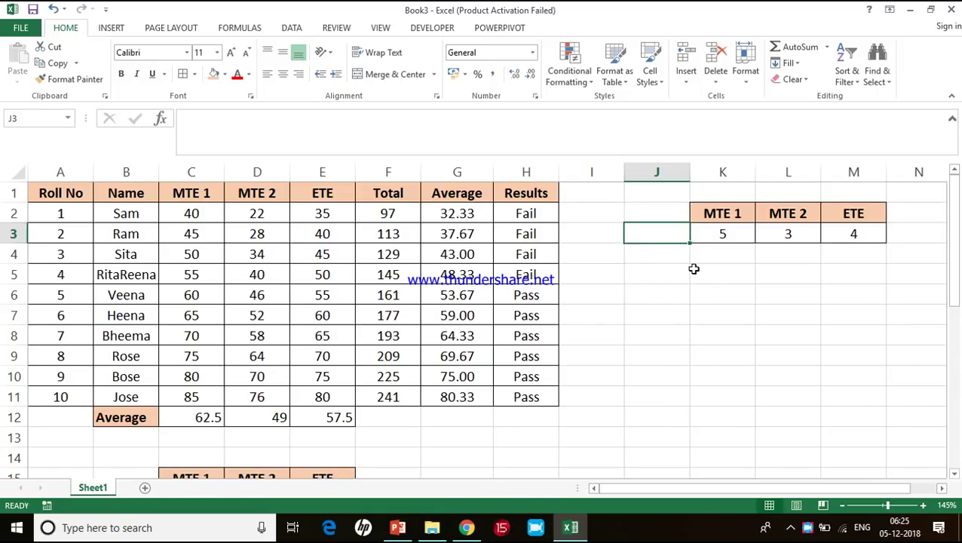
type(">60")
key("Return")
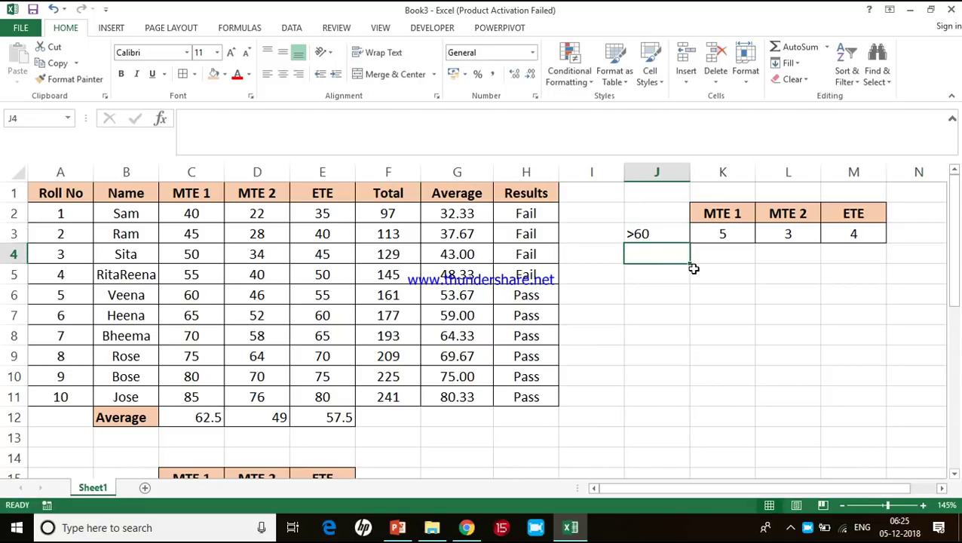
type("Top score")
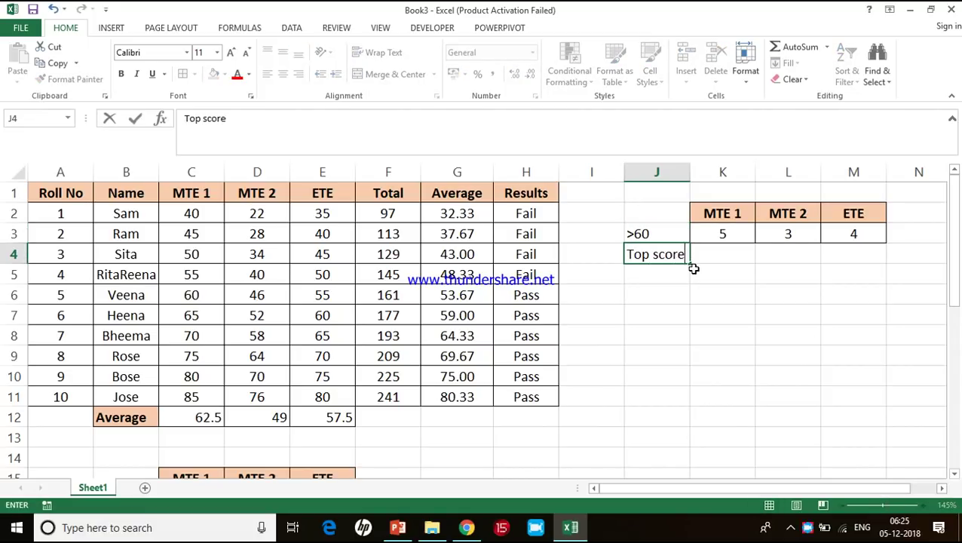
key("Return")
type("Bo")
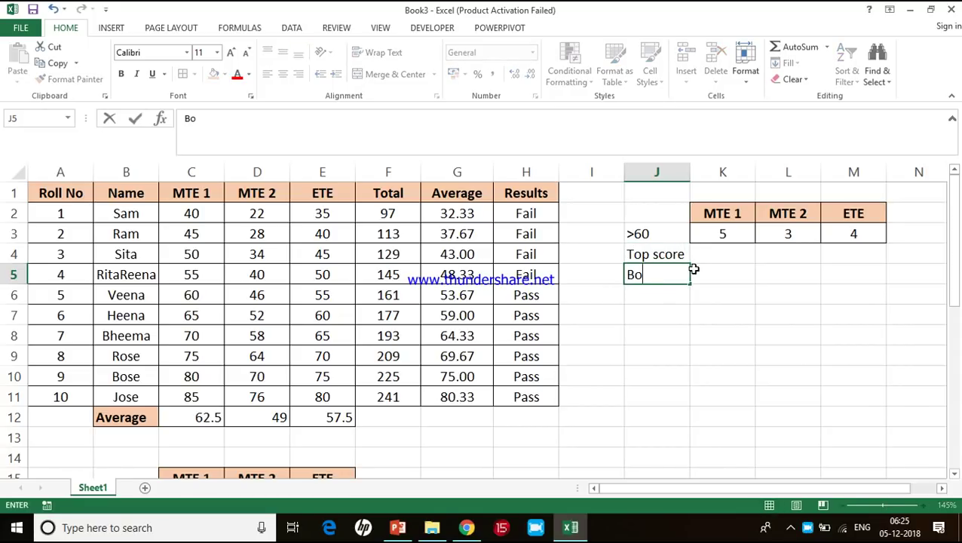
type("ttom score")
key("Tab")
key("alt+Tab")
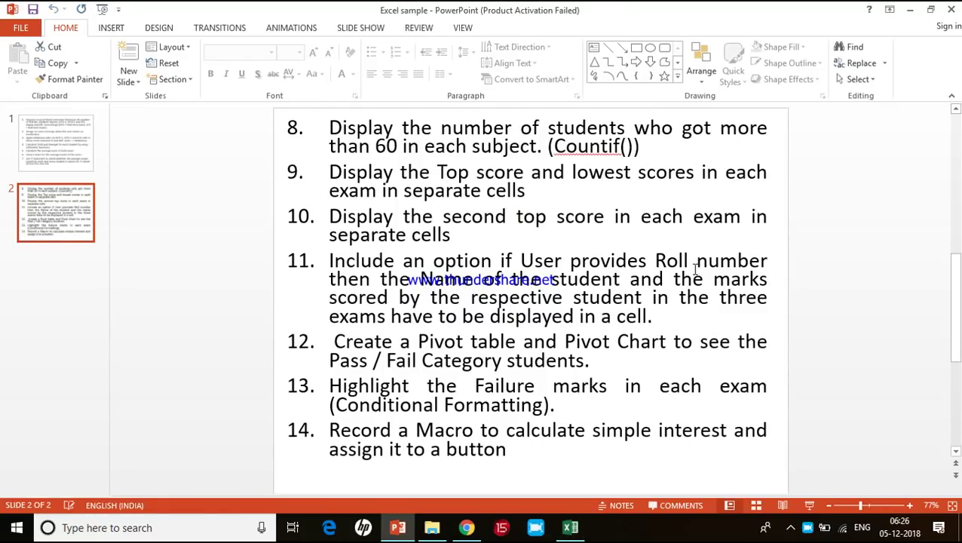
key("alt+Tab")
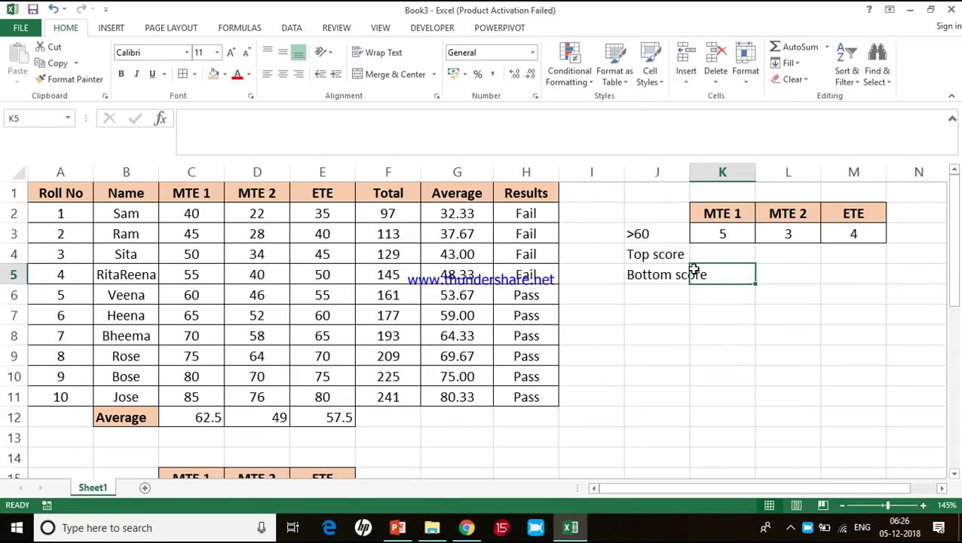
Autofit column J and give J2:M5 all borders and centre alignment.
double_click(685, 173)
left_click_drag(702, 217, 895, 270)
left_click(184, 74)
left_click(283, 74)
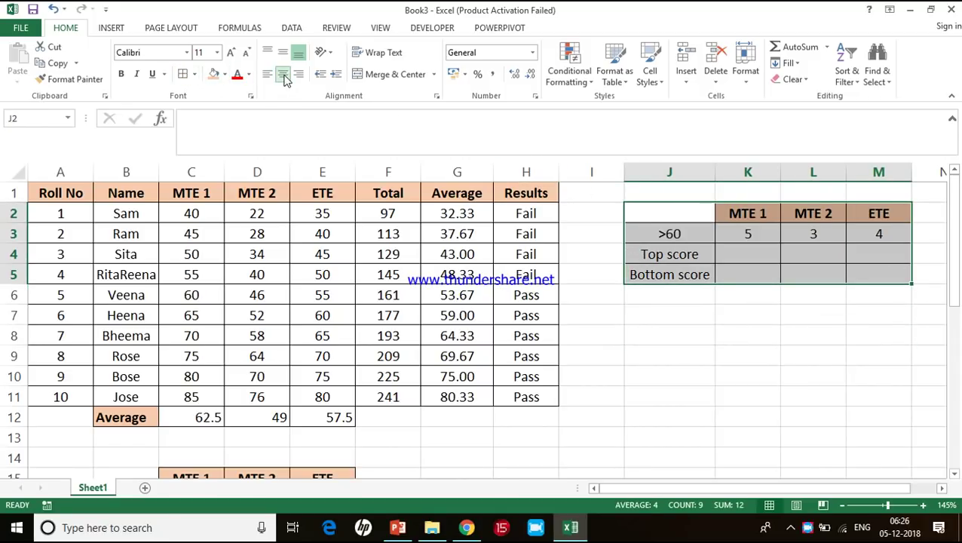
Fill K4:M4 with MAX top scores 85, 76 and 80 per exam.
left_click(746, 255)
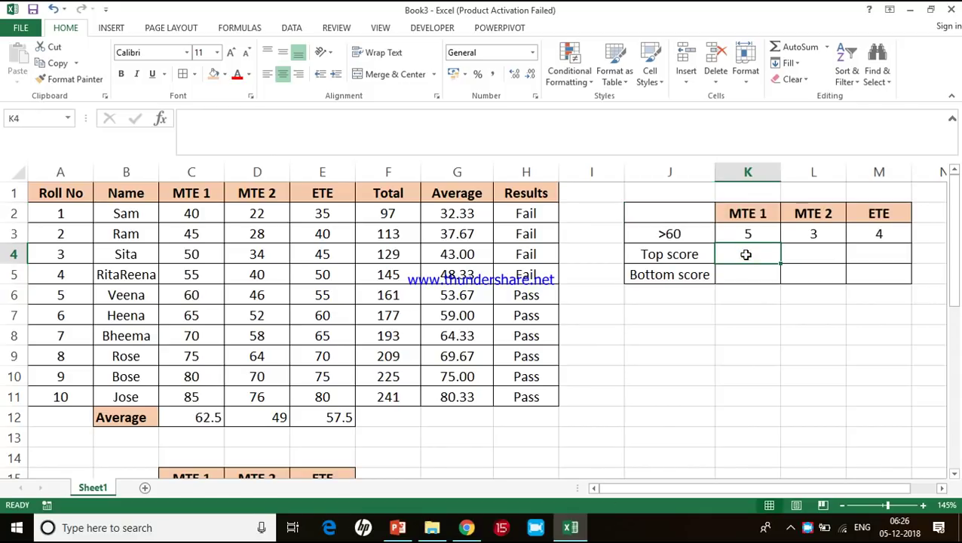
type("=")
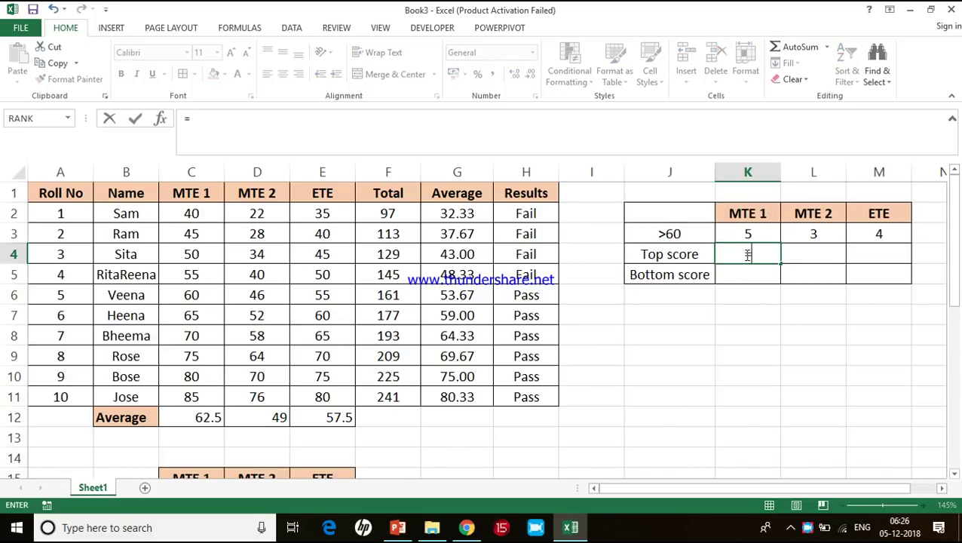
type("max")
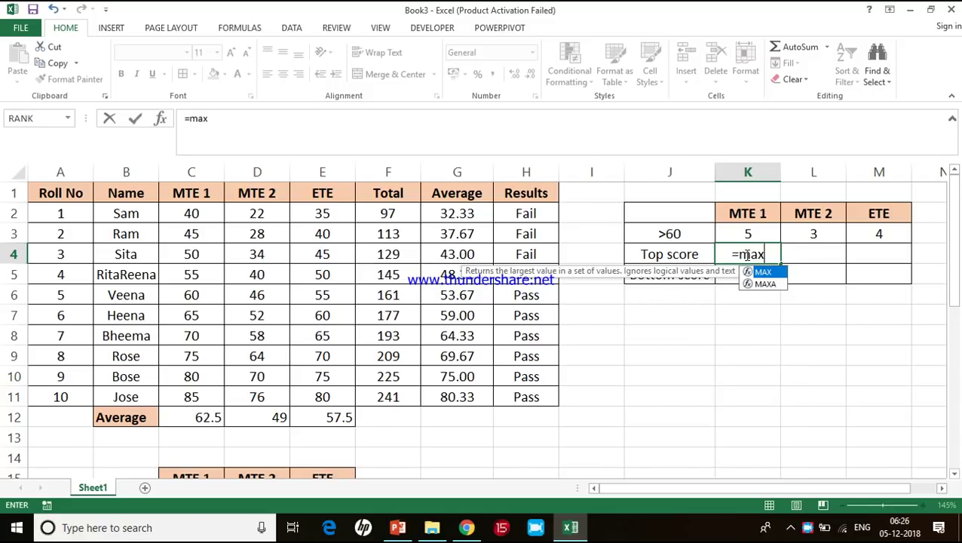
type("(")
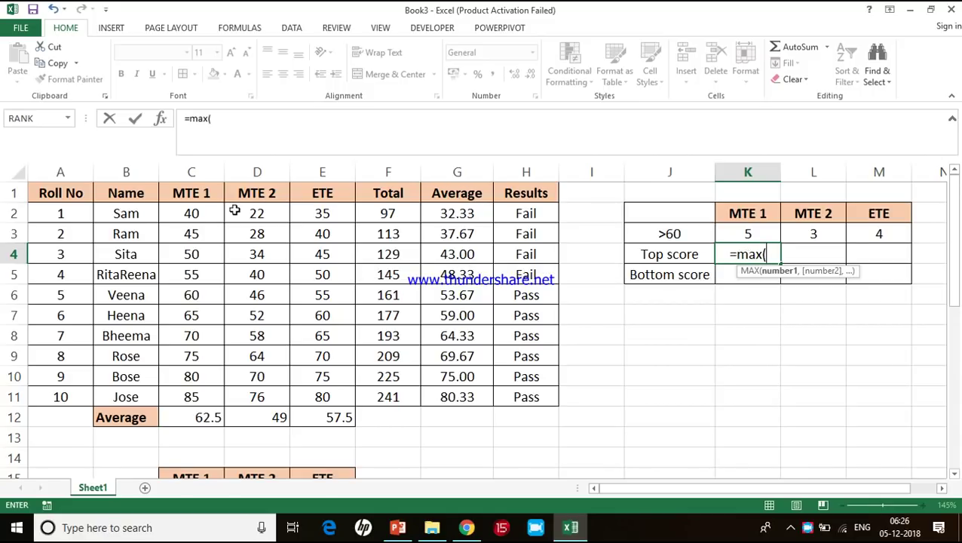
left_click_drag(197, 213, 198, 392)
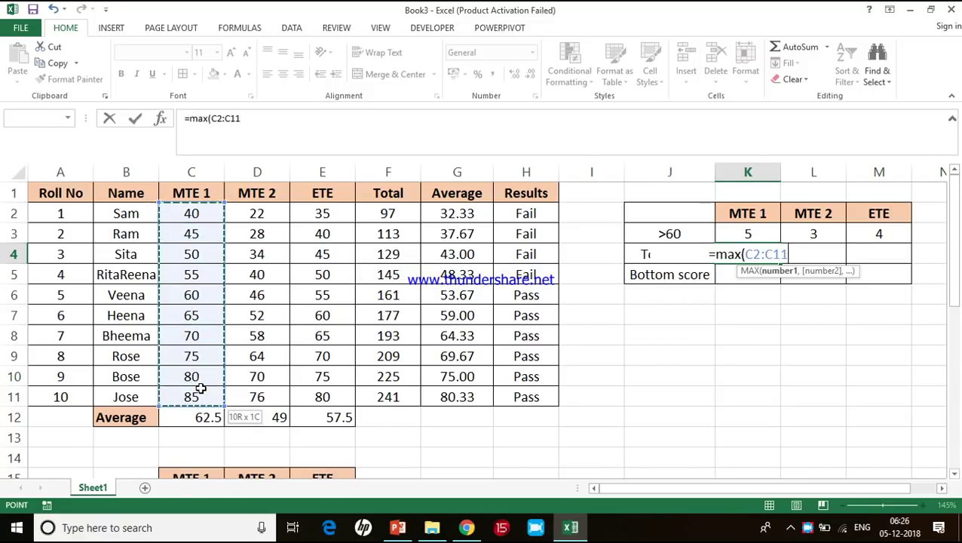
type(")")
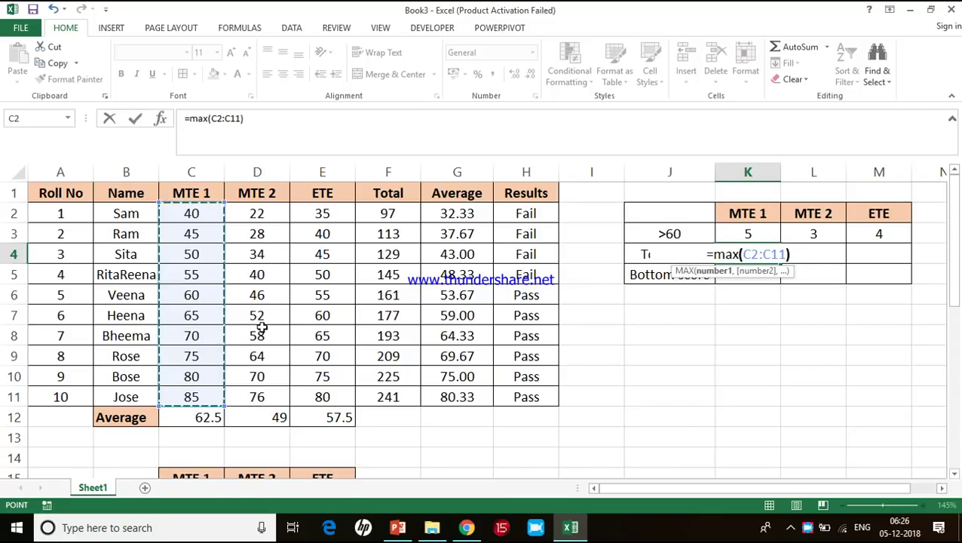
key("Return")
left_click(765, 251)
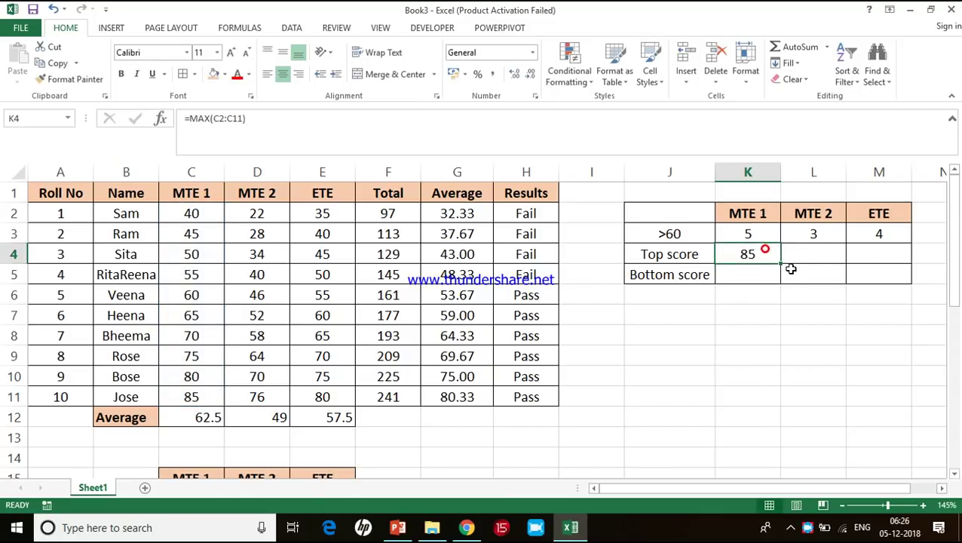
left_click_drag(781, 263, 890, 255)
left_click(834, 254)
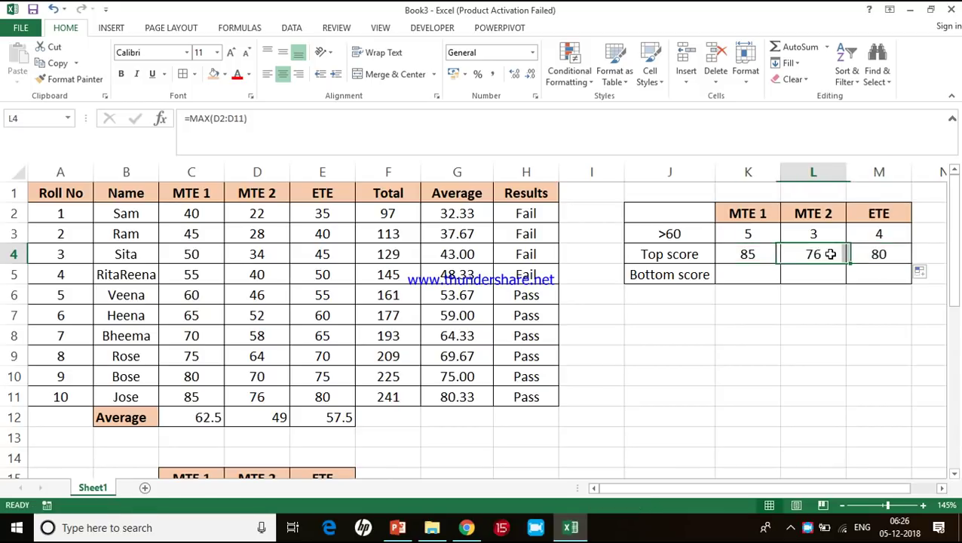
double_click(830, 255)
key("Return")
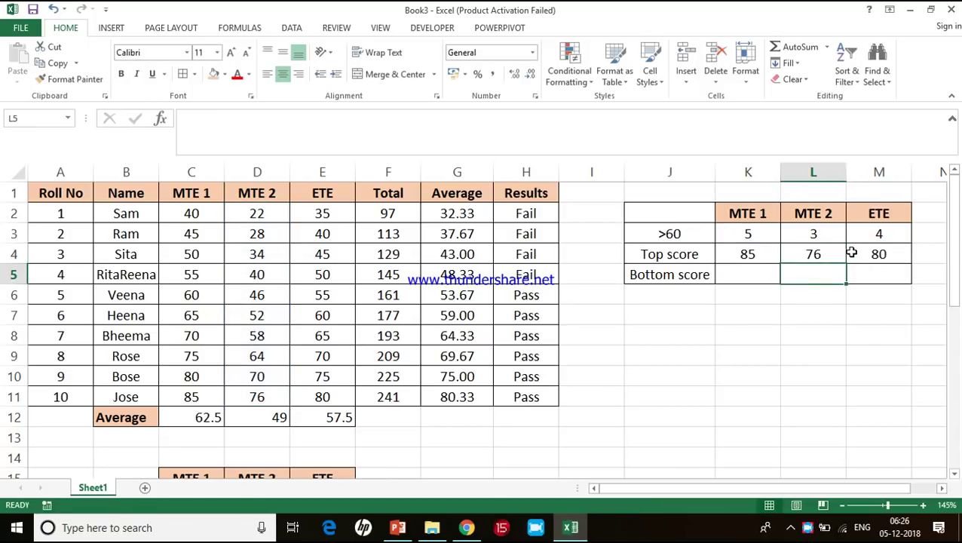
double_click(864, 253)
key("Return")
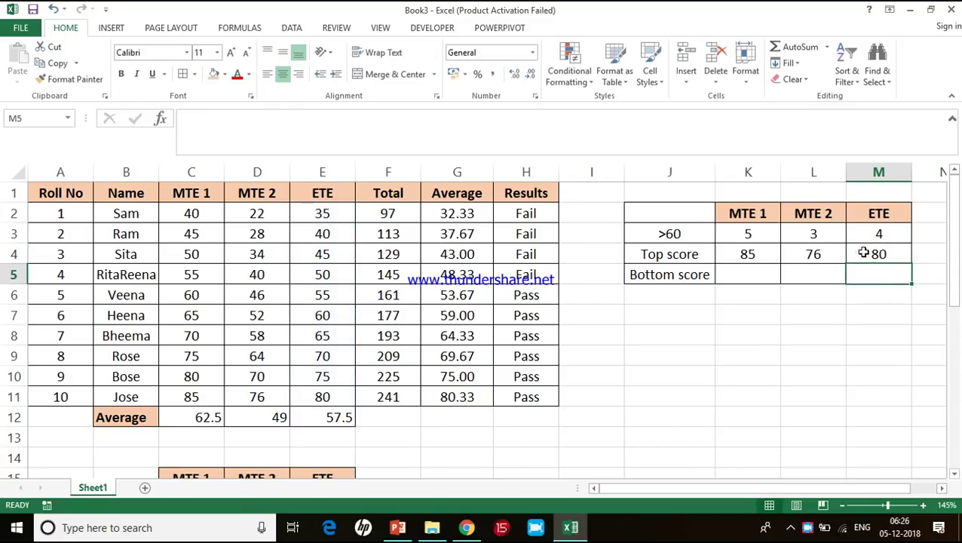
Fill K5:M5 with MIN bottom scores 40, 22 and 35 per exam.
left_click(757, 269)
type("=")
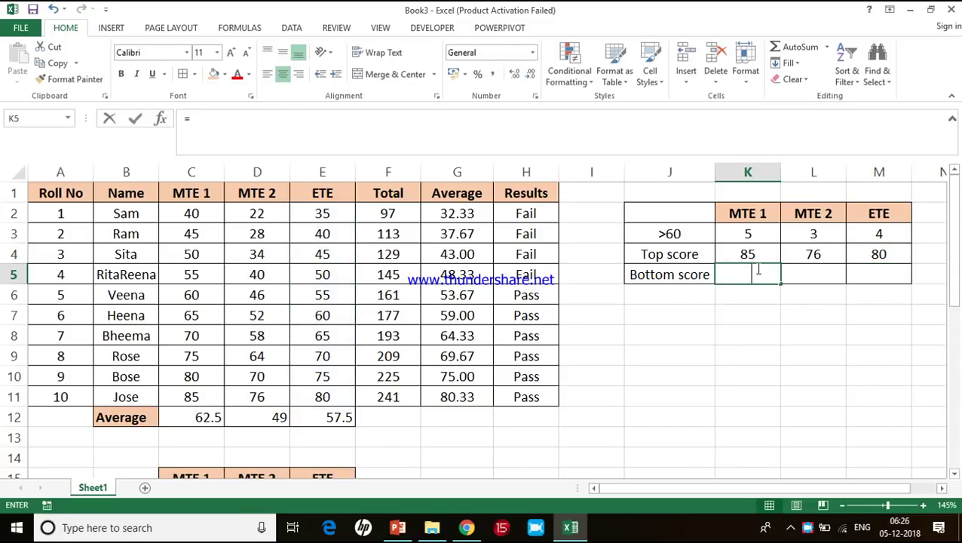
type("Min(")
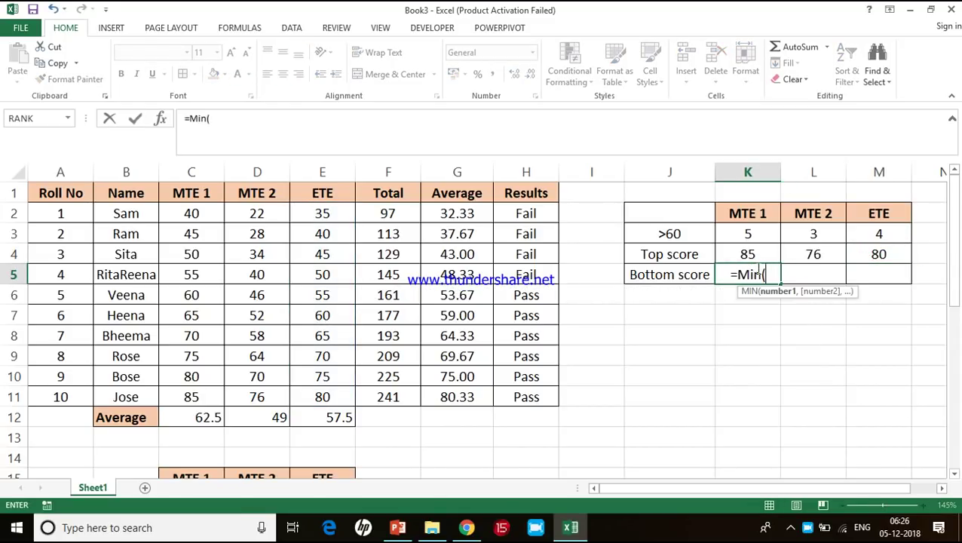
left_click_drag(201, 213, 201, 398)
type(")")
key("Return")
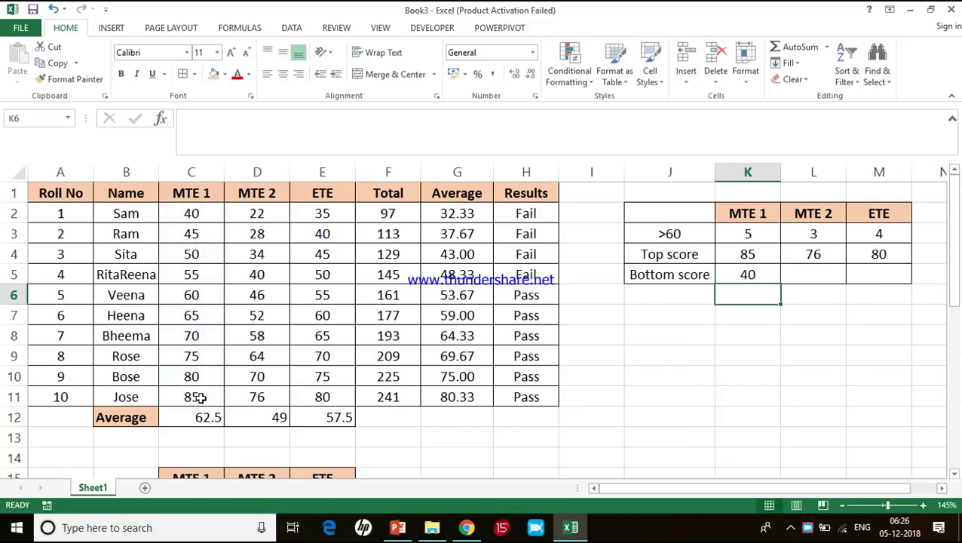
left_click(743, 277)
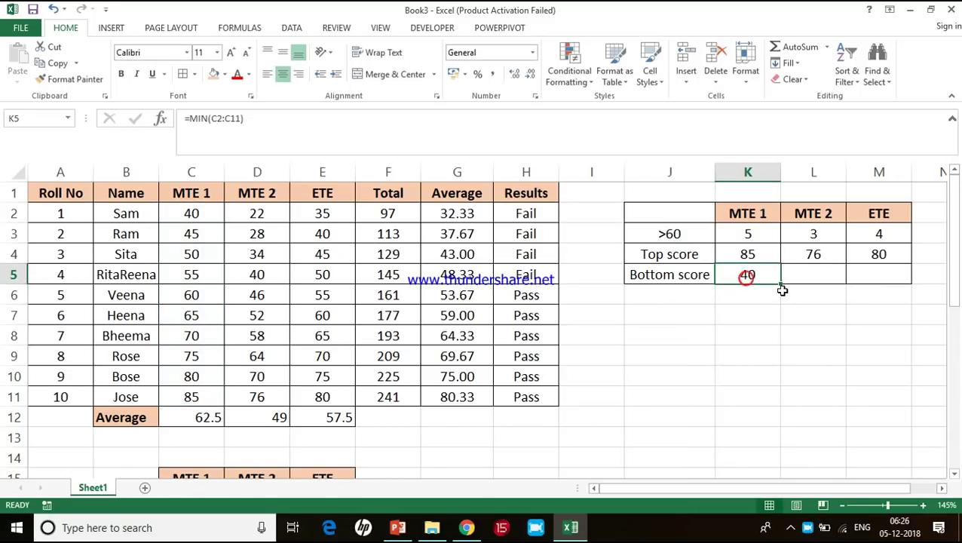
left_click_drag(781, 283, 909, 273)
left_click(665, 314)
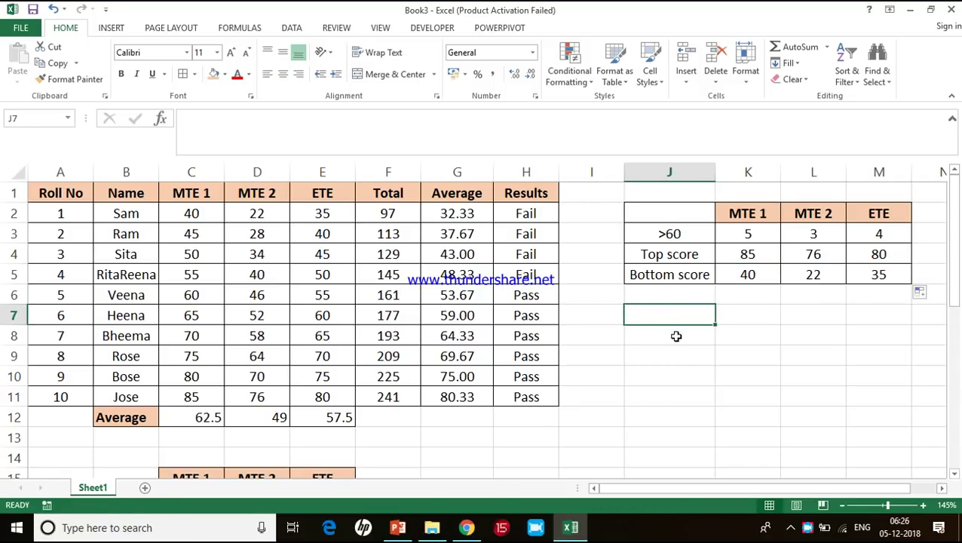
Label J6 'second topper' and add borders to the row J6:M6.
key("alt+Tab")
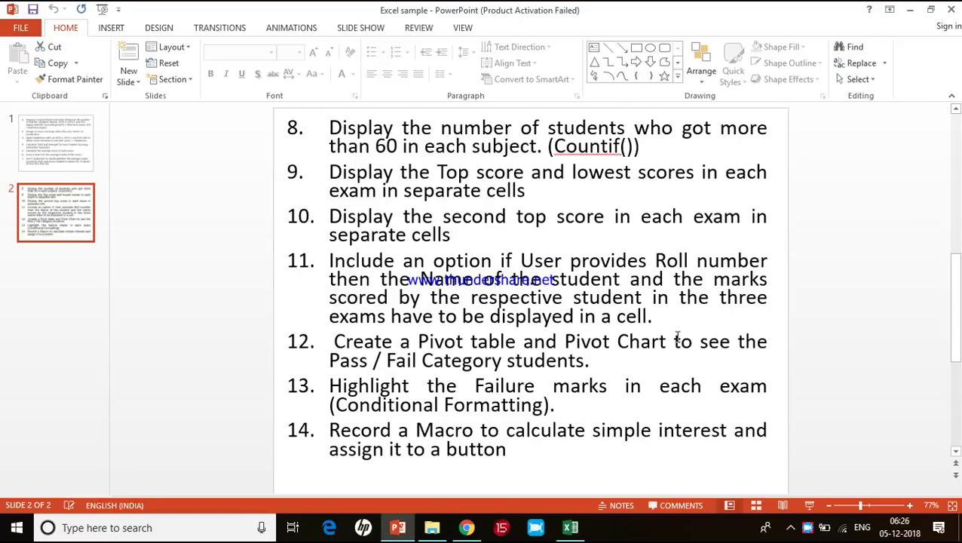
key("alt+Tab")
left_click(679, 295)
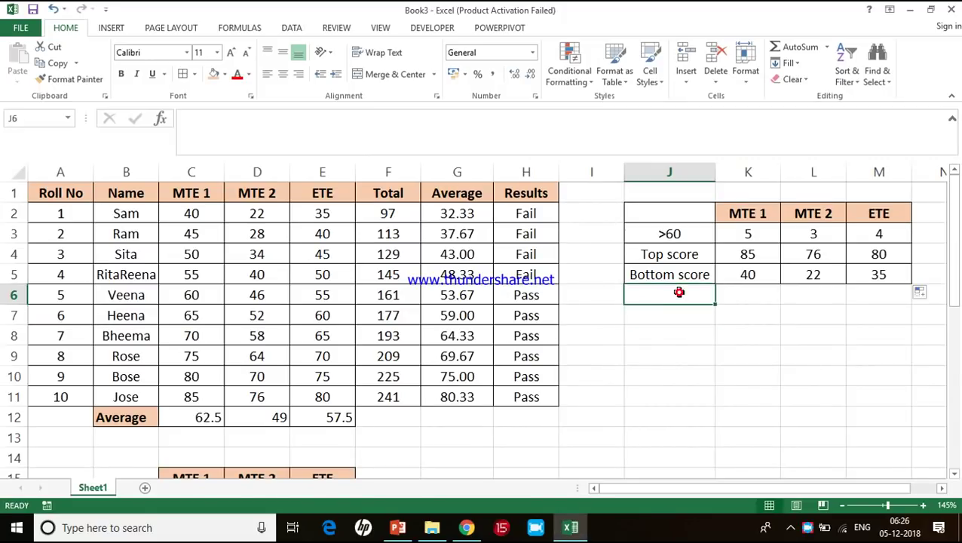
type("second t")
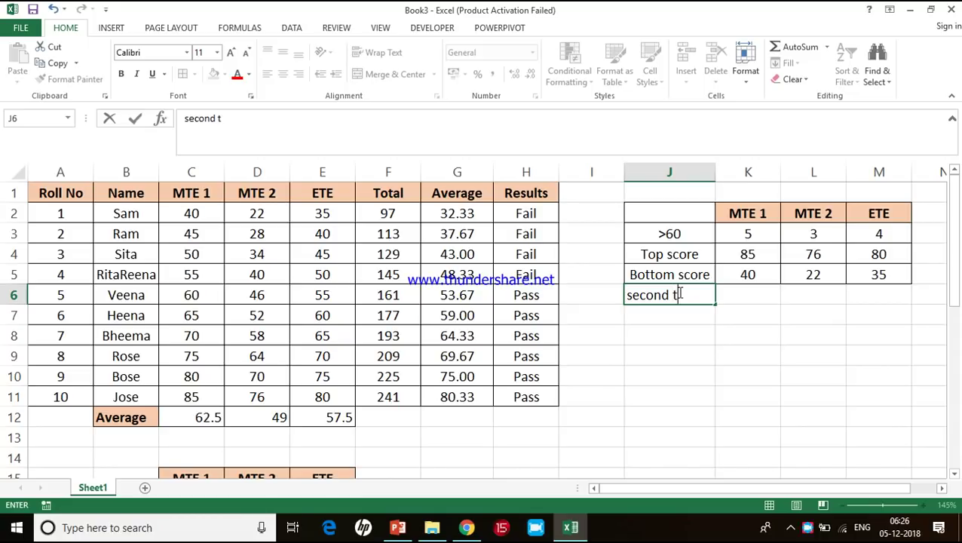
type("opper")
key("Tab")
left_click_drag(685, 295, 864, 292)
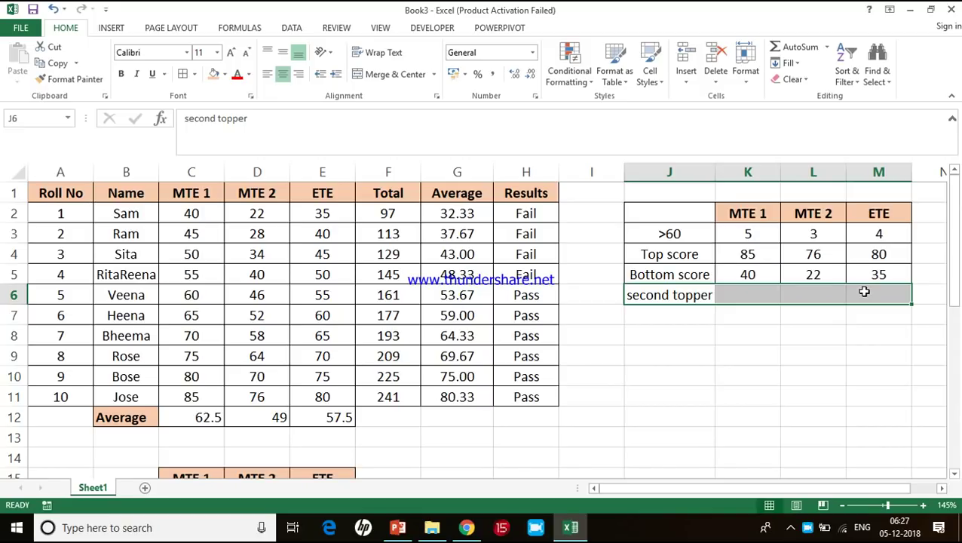
left_click(187, 78)
left_click(283, 76)
Enter =LARGE(C2:C11, 2) in K6 to show the second-highest MTE 1 mark, 80.
left_click(755, 294)
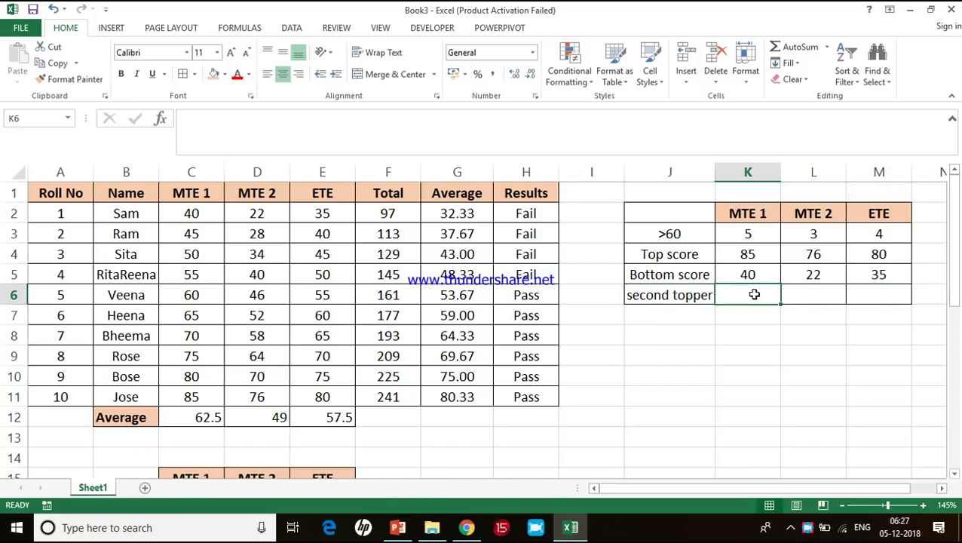
type("=lar")
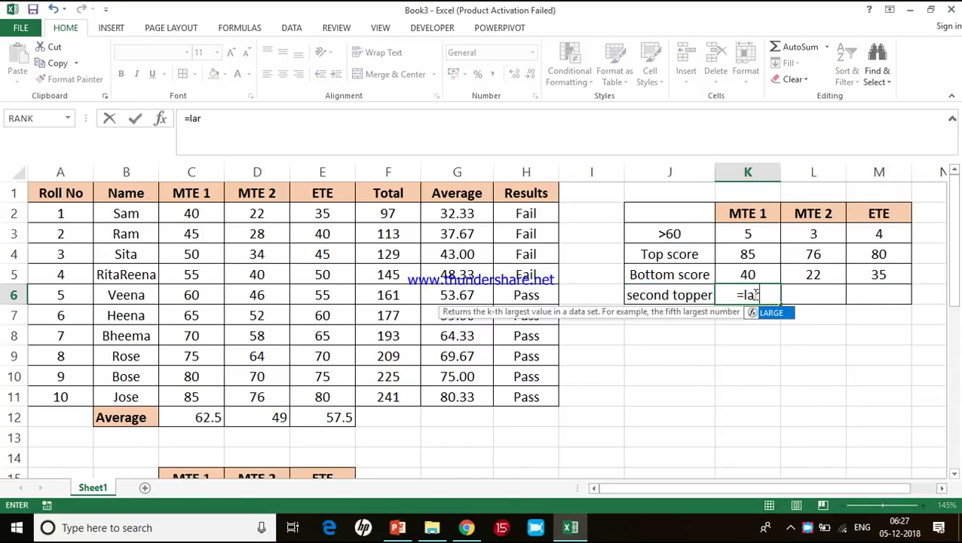
type("ge*")
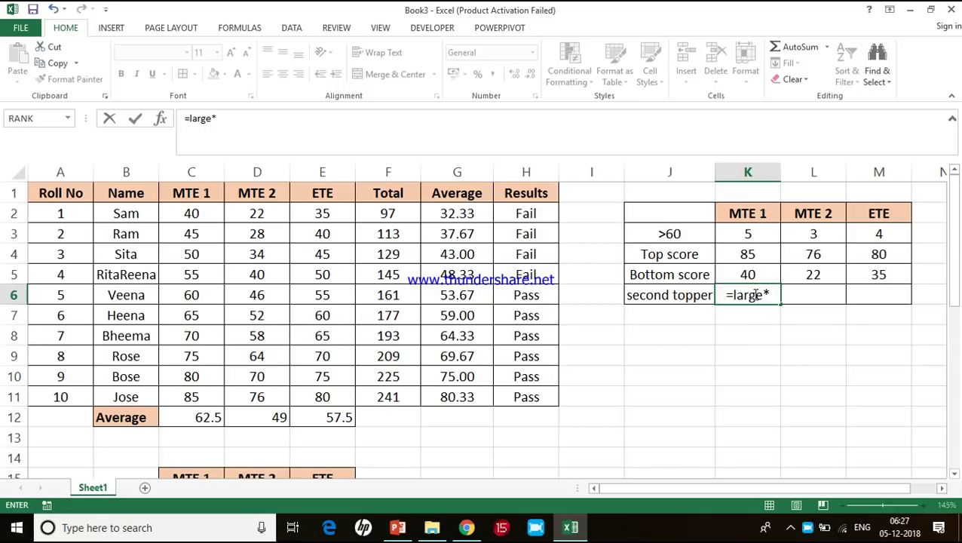
key("BackSpace")
type("(")
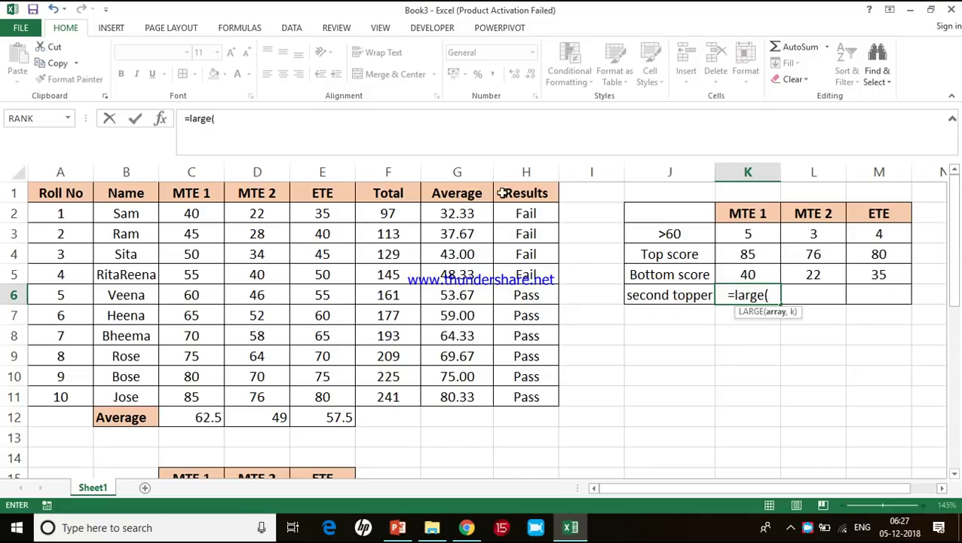
left_click_drag(212, 219, 206, 402)
type(",")
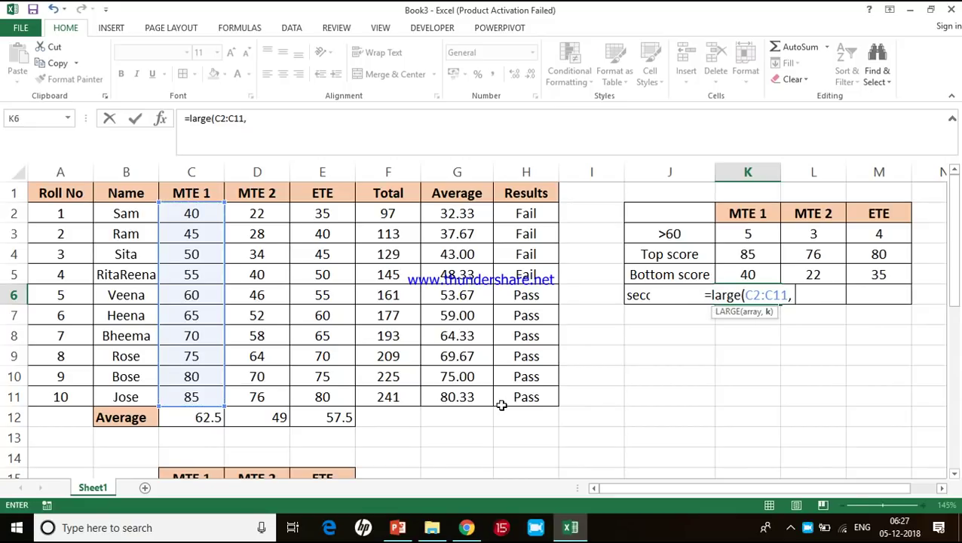
type(" 2)")
key("BackSpace")
key("BackSpace")
type("2")
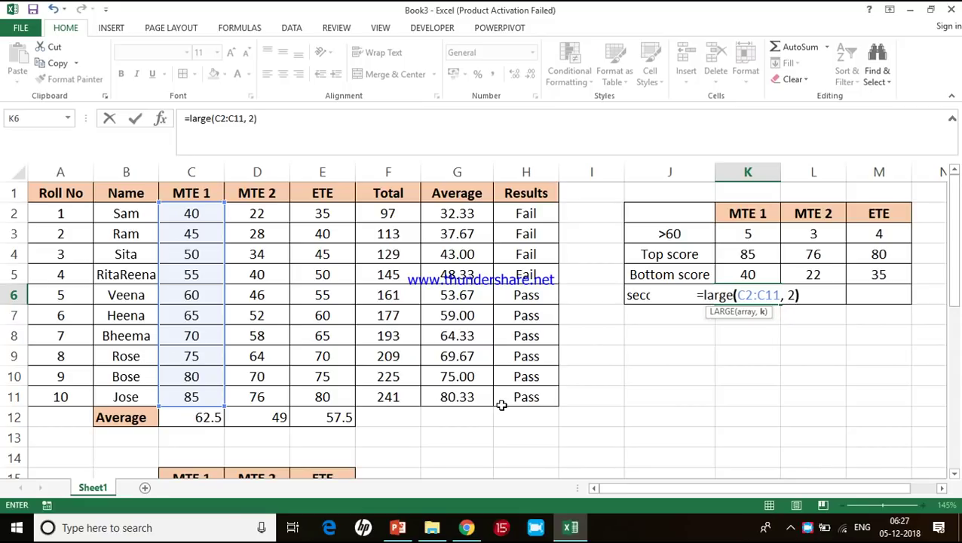
key("Return")
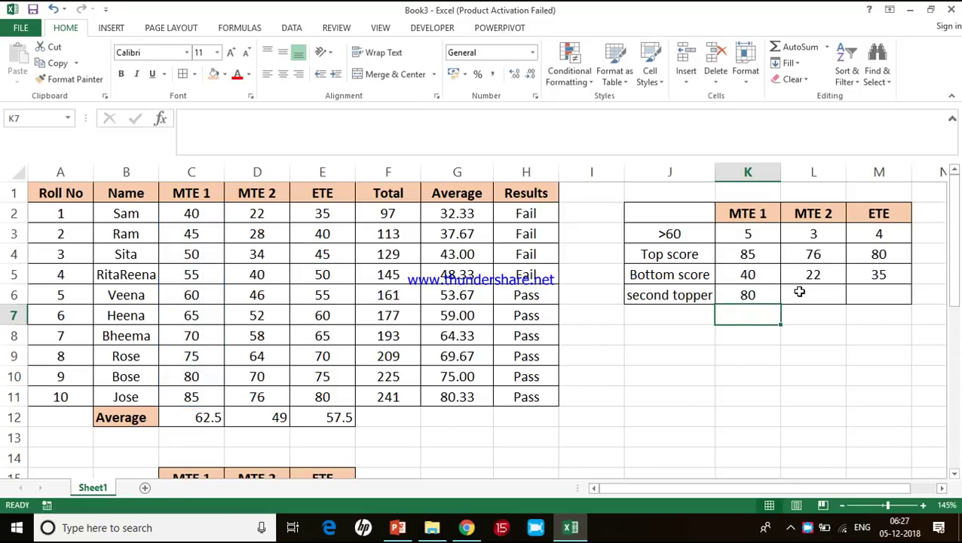
Fill the LARGE formula right to M6, giving 70 and 75, and verify the copied ranges.
left_click(766, 293)
left_click_drag(782, 304, 889, 290)
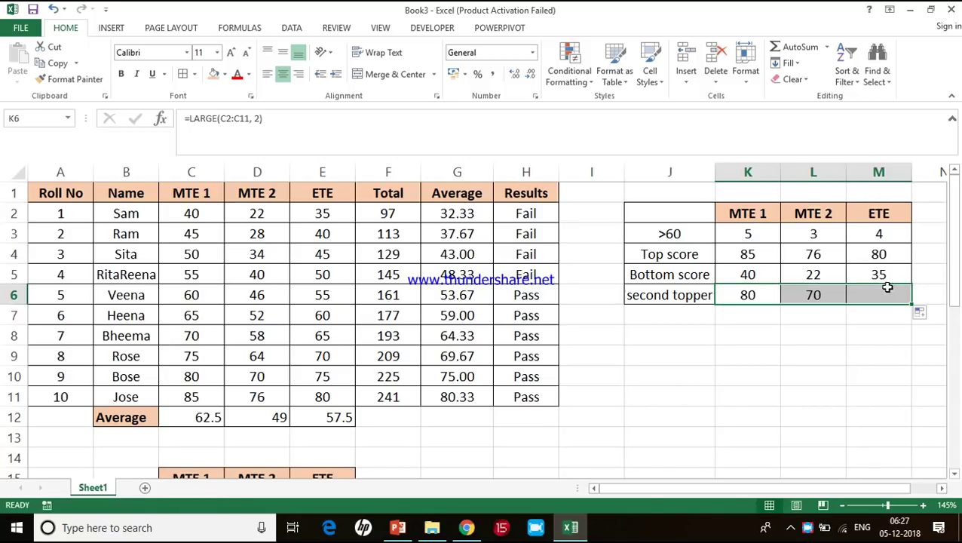
double_click(830, 296)
left_click(834, 294)
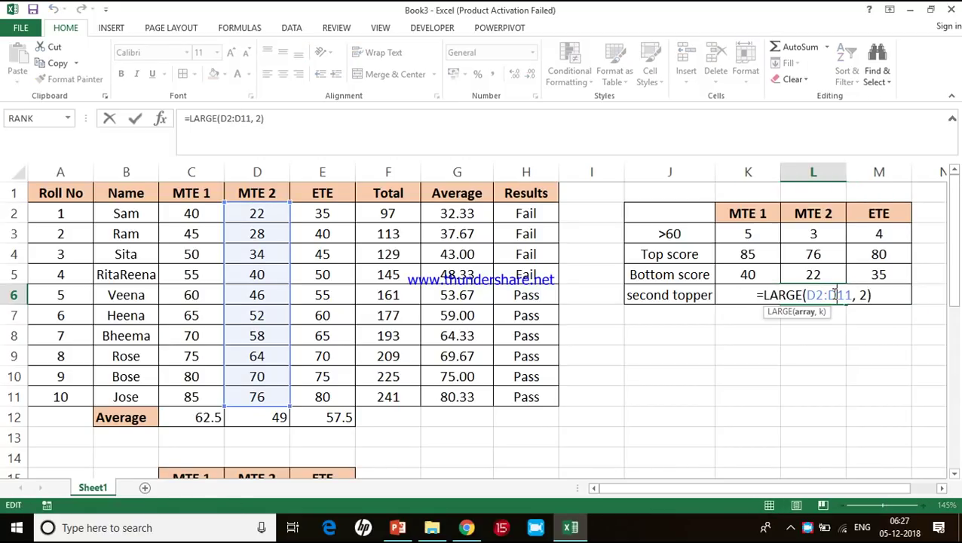
key("Return")
left_click(854, 294)
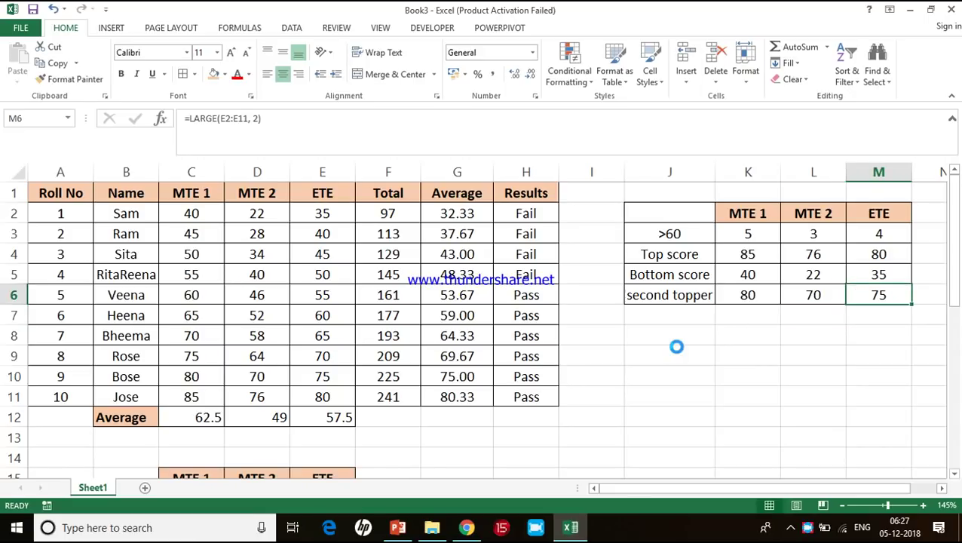
key("alt+Tab")
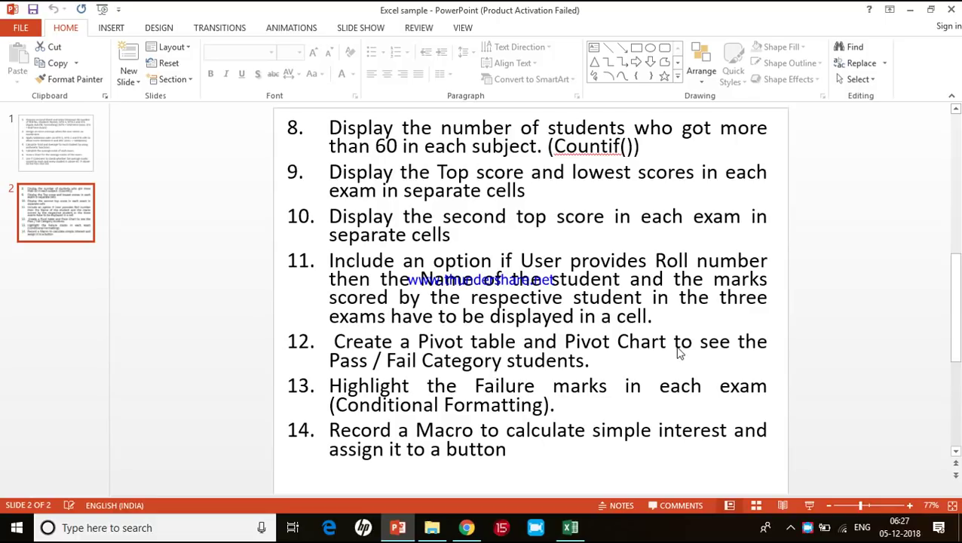
key("alt+Tab")
left_click(668, 375)
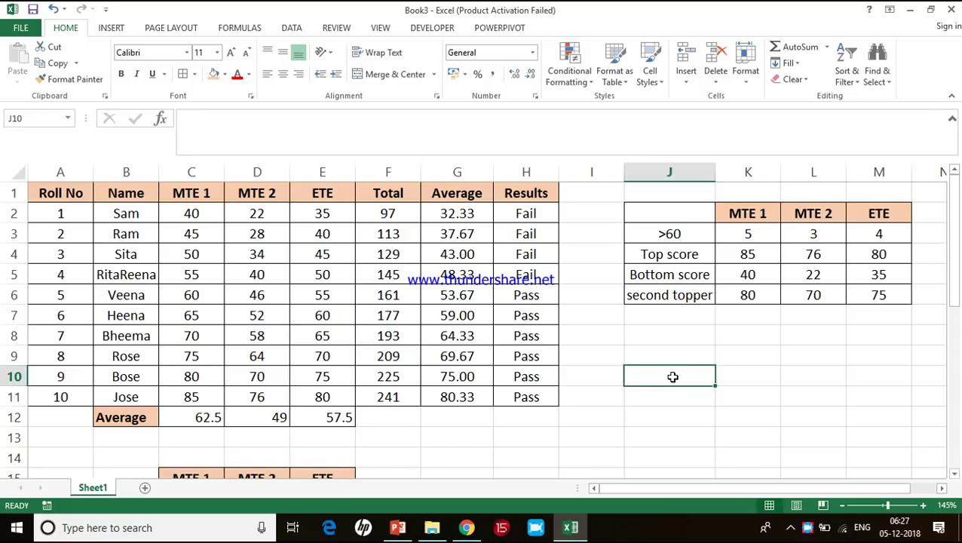
Type the labels Roll No, Name, MTE 1, MTE 2 and ETE down J10:J14.
type("Roll ")
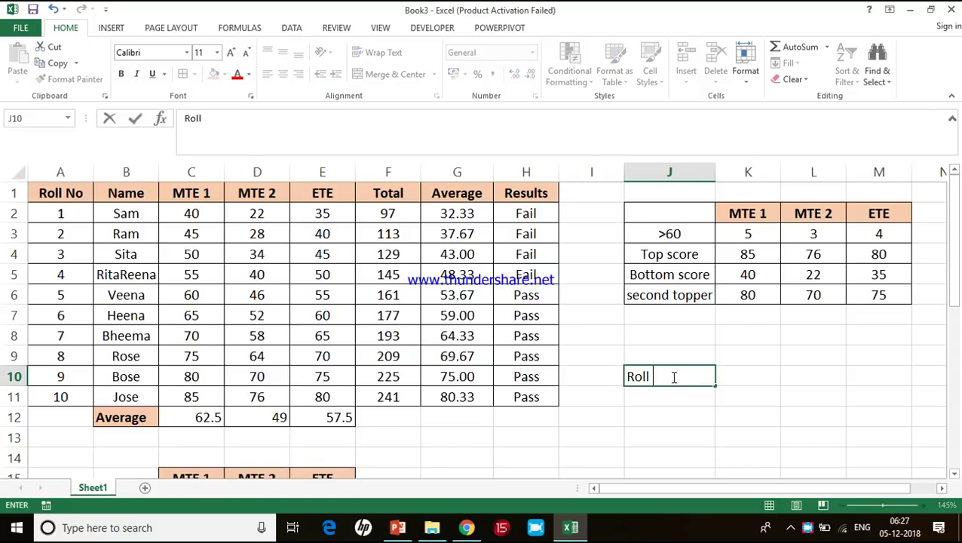
type("No")
key("Return")
type("Name")
key("Return")
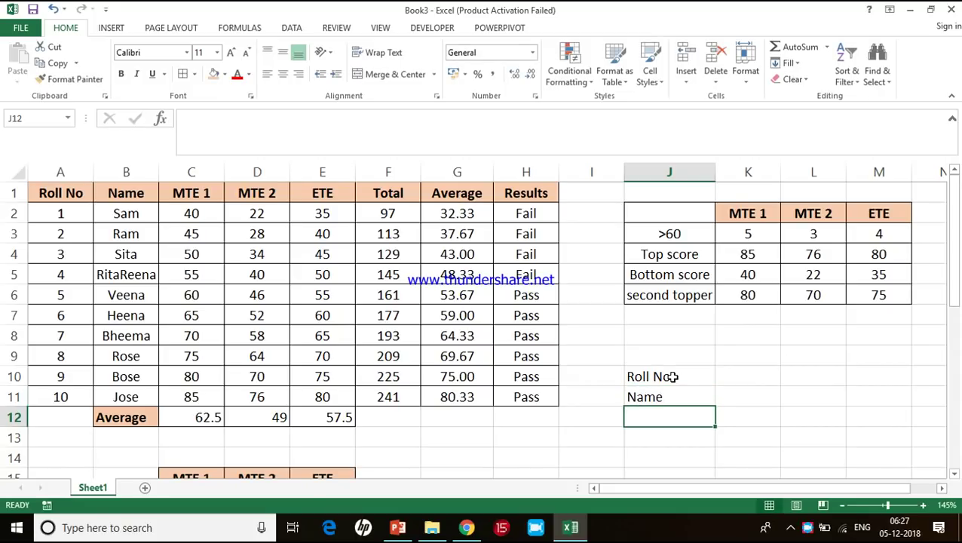
type("MTE")
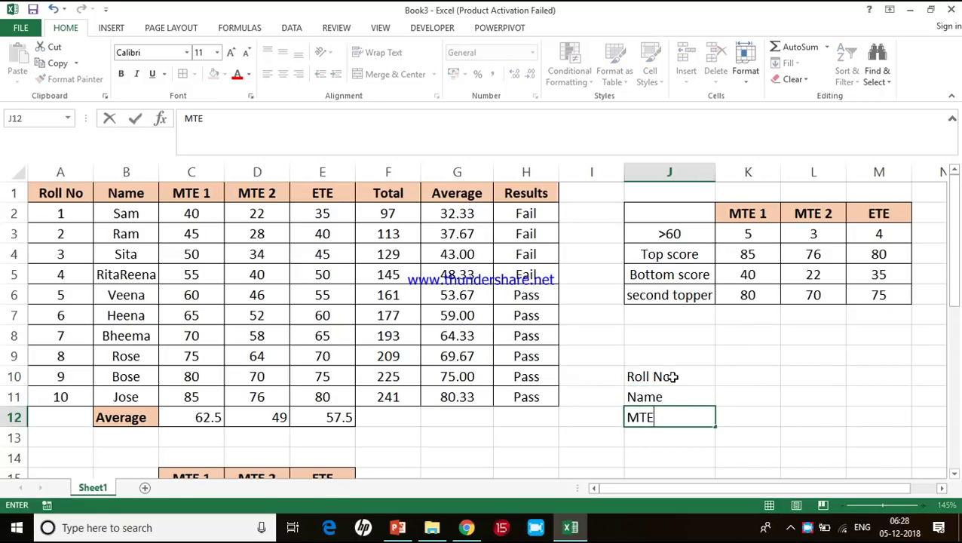
type(" 1")
key("Tab")
key("Return")
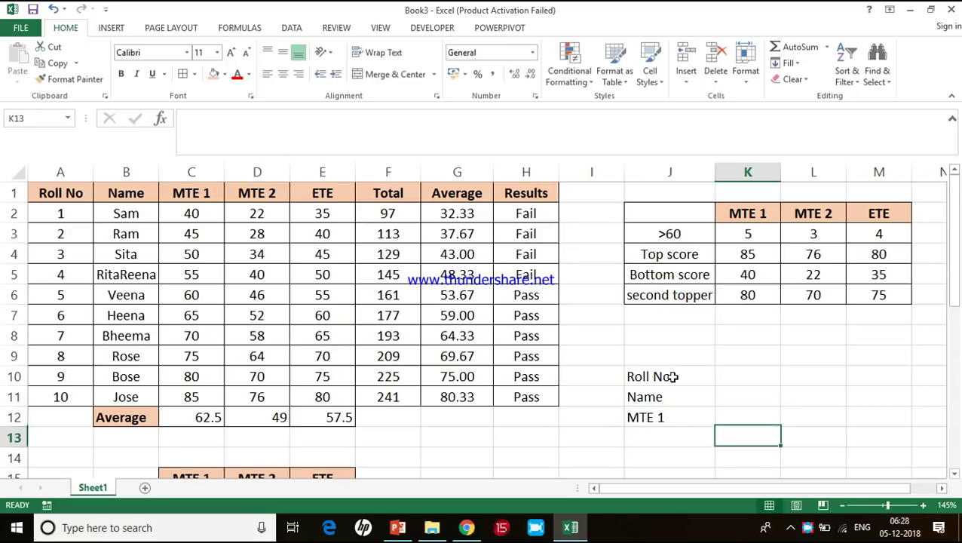
type("MTE 2")
key("Return")
type("ETE")
key("Return")
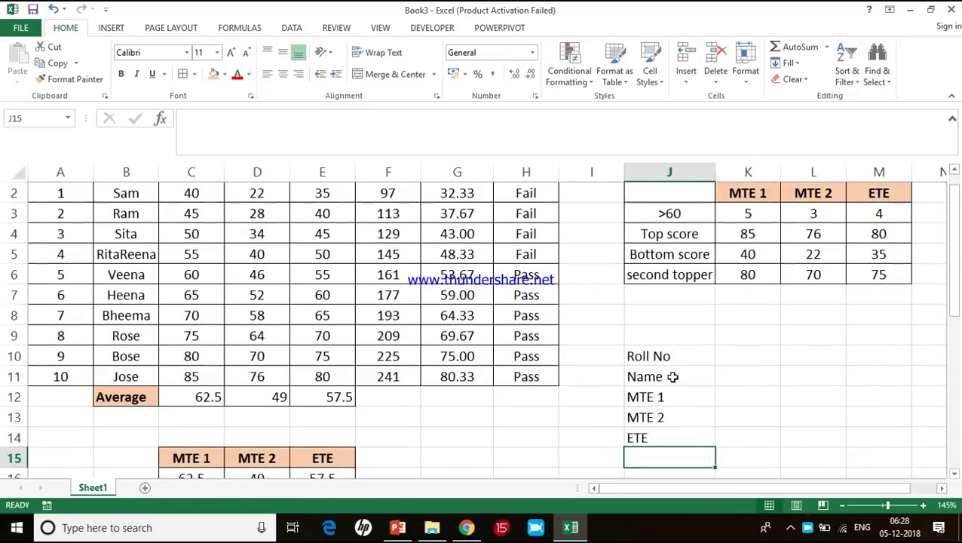
Apply All Borders to the lookup block J10:K14.
left_click_drag(692, 357, 773, 440)
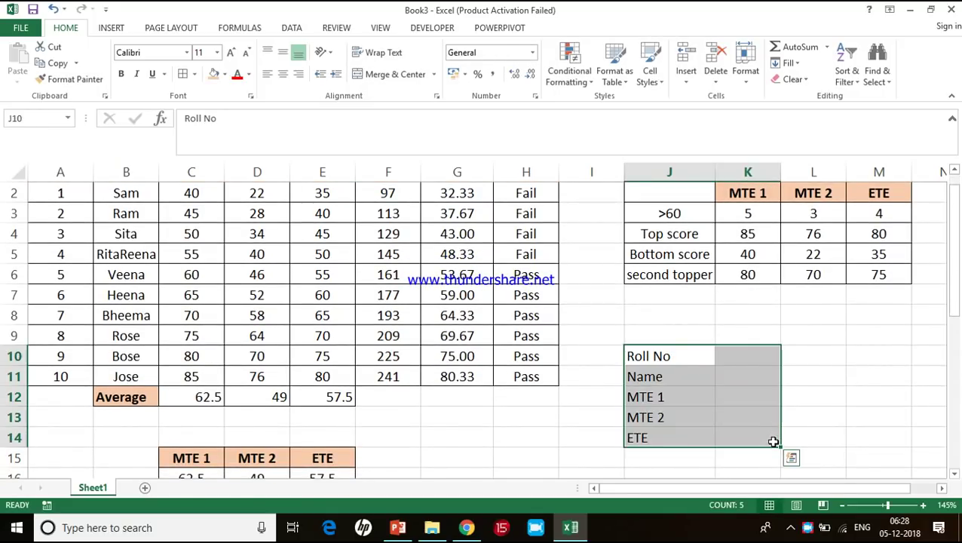
left_click(182, 74)
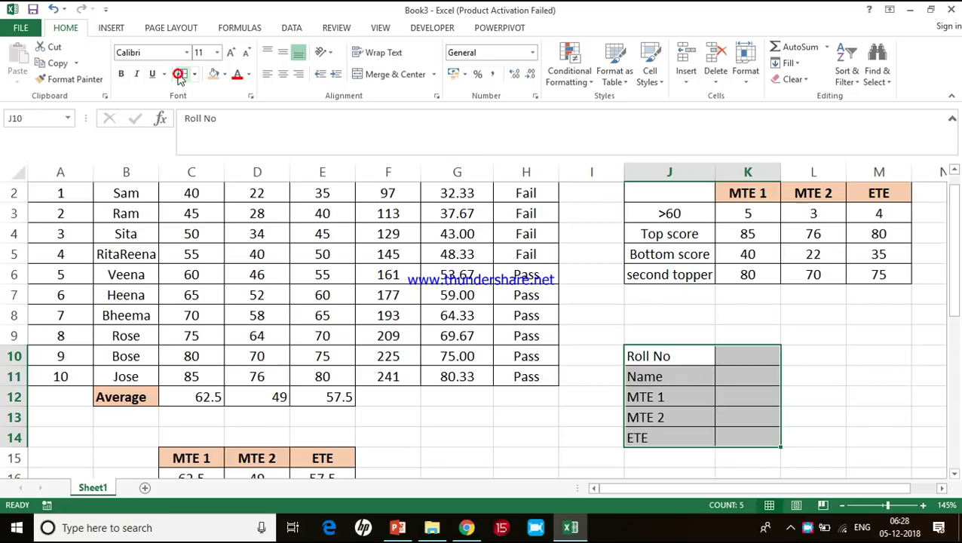
left_click(754, 361)
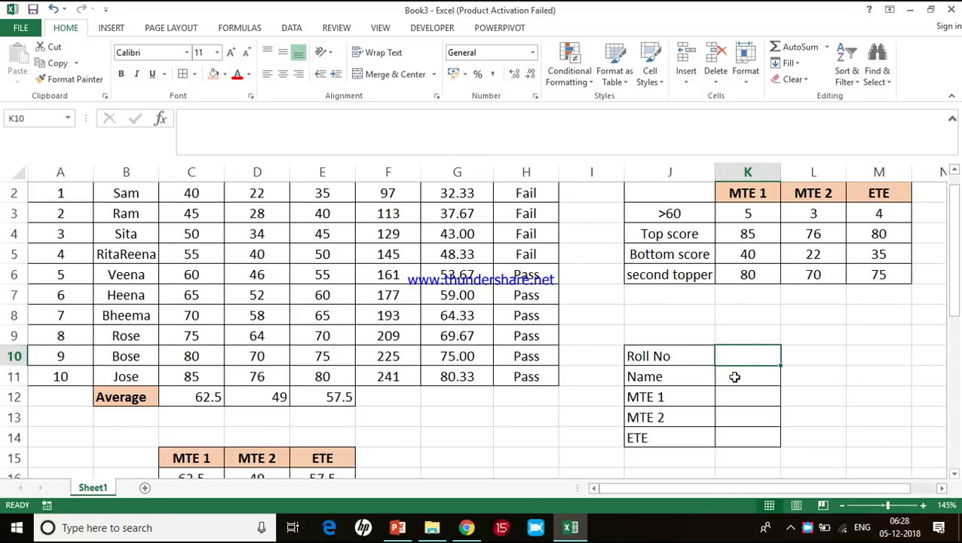
scroll(746, 371, "up", 1)
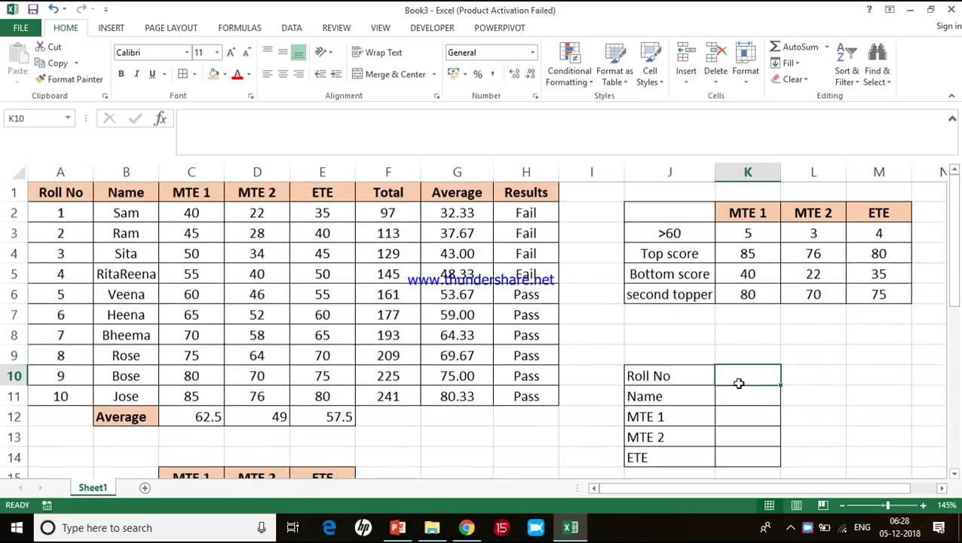
Put roll number 1 in K10 and enter VLOOKUP(K10, A2:E11, 2, FALSE) in K11.
type("1")
key("Return")
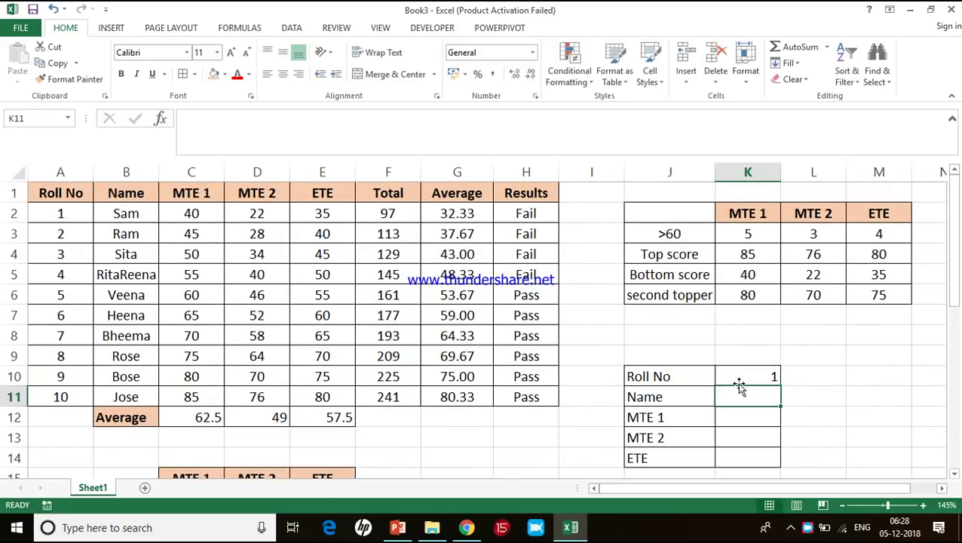
type("=vlo")
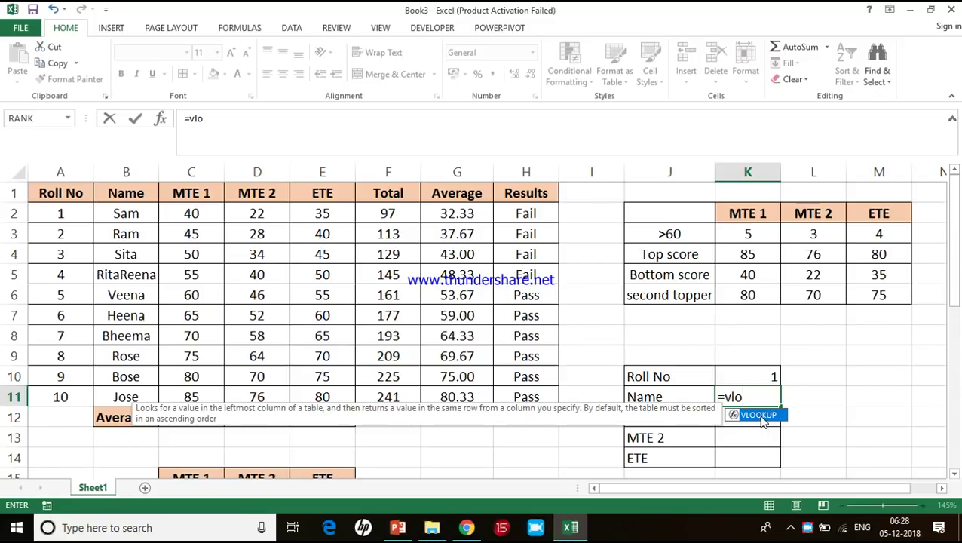
double_click(761, 416)
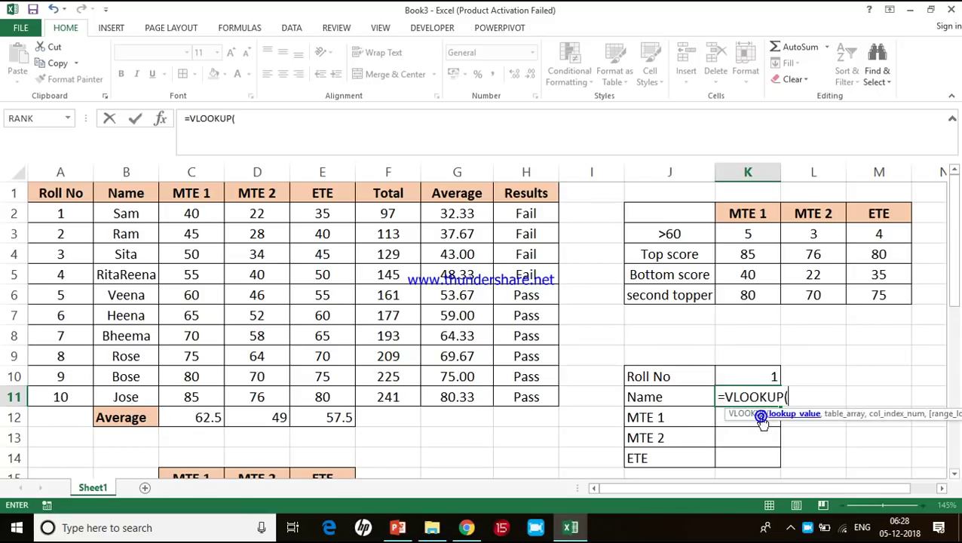
left_click(750, 370)
type(",")
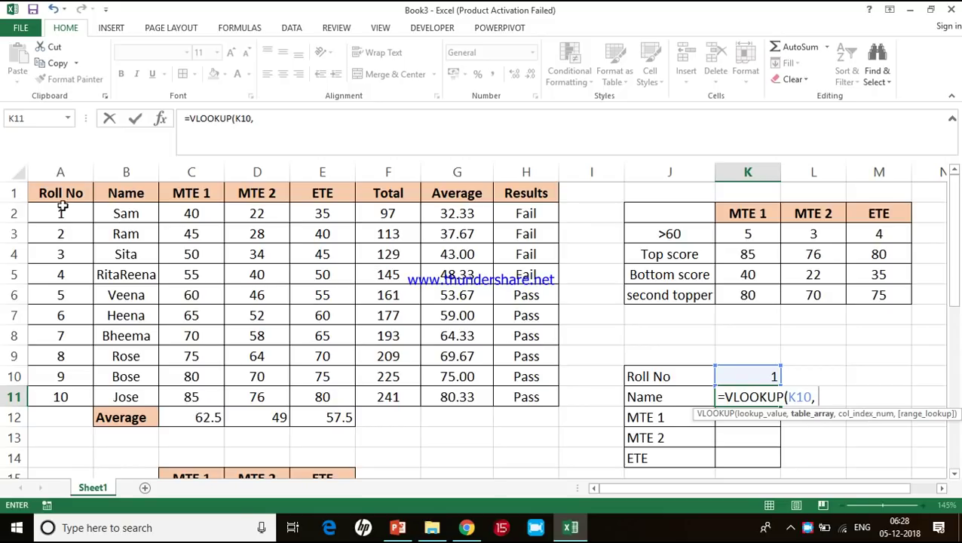
left_click_drag(63, 213, 336, 400)
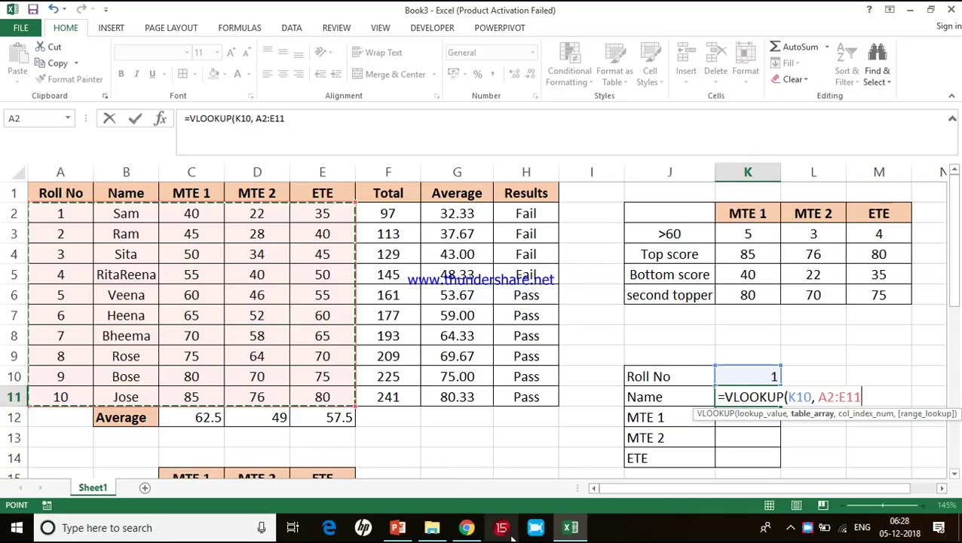
type(",")
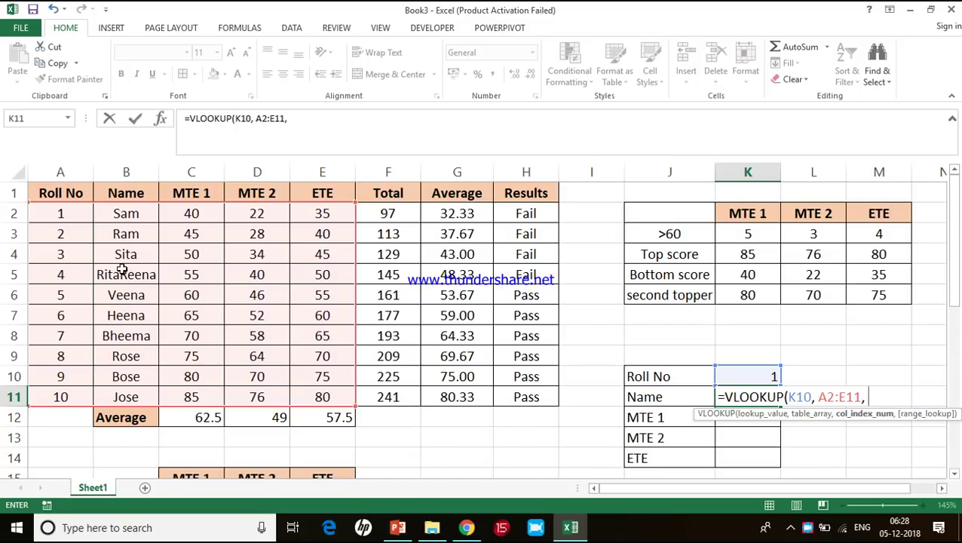
type("2, ")
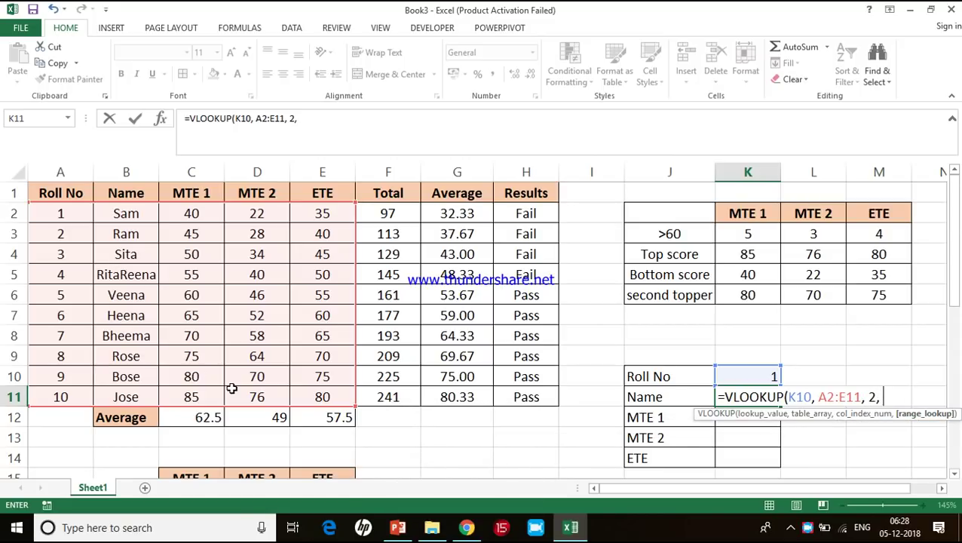
type("false")
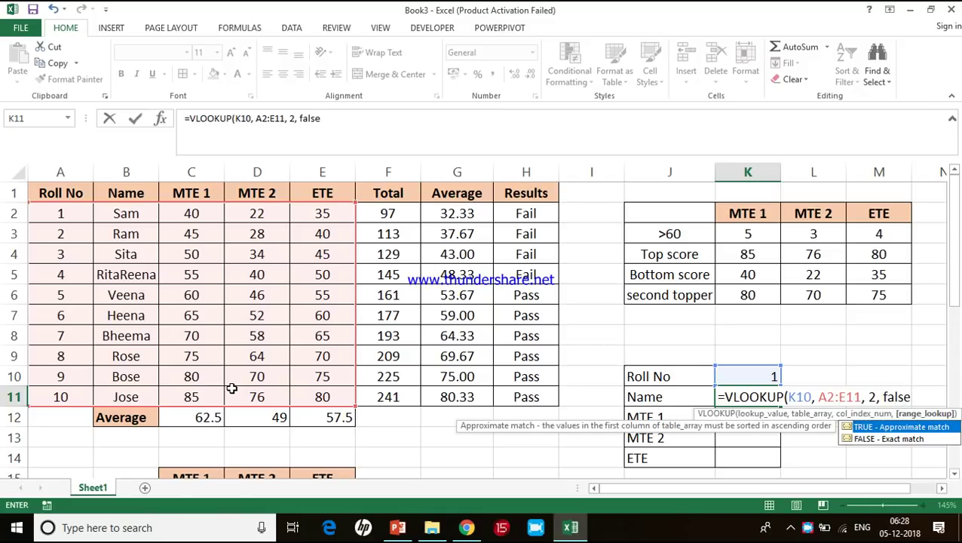
type(")")
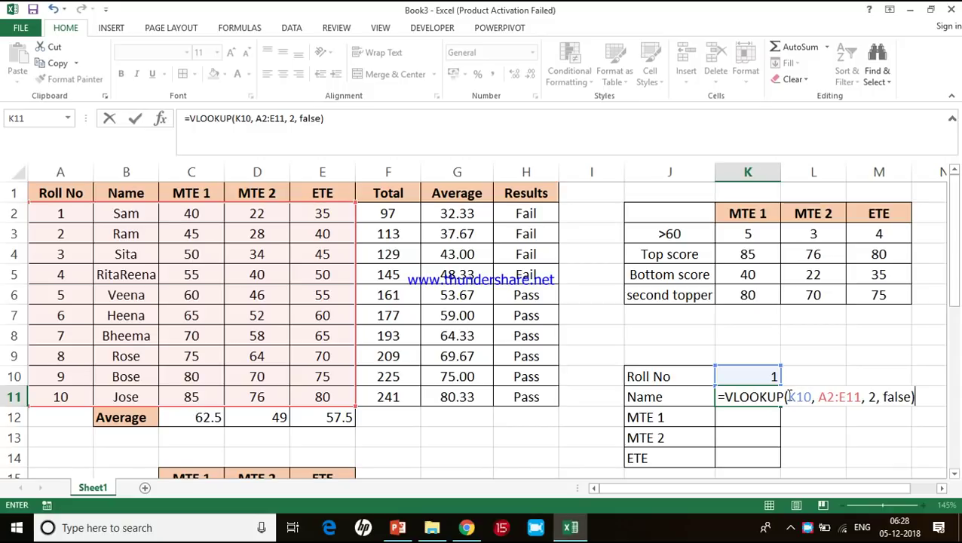
Make the lookup references absolute as $K$10 and $A$2:$E$11, returning the name Sam.
left_click(788, 396)
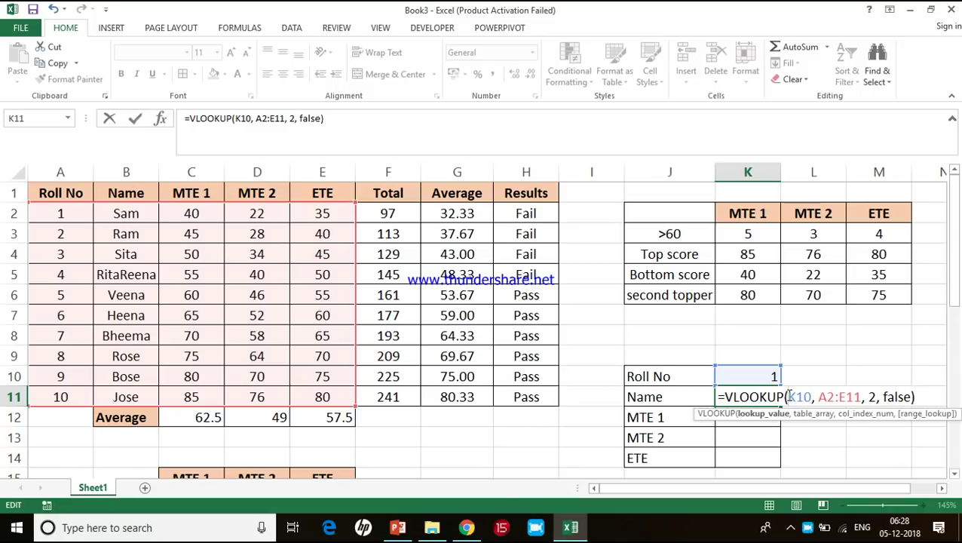
type("$K")
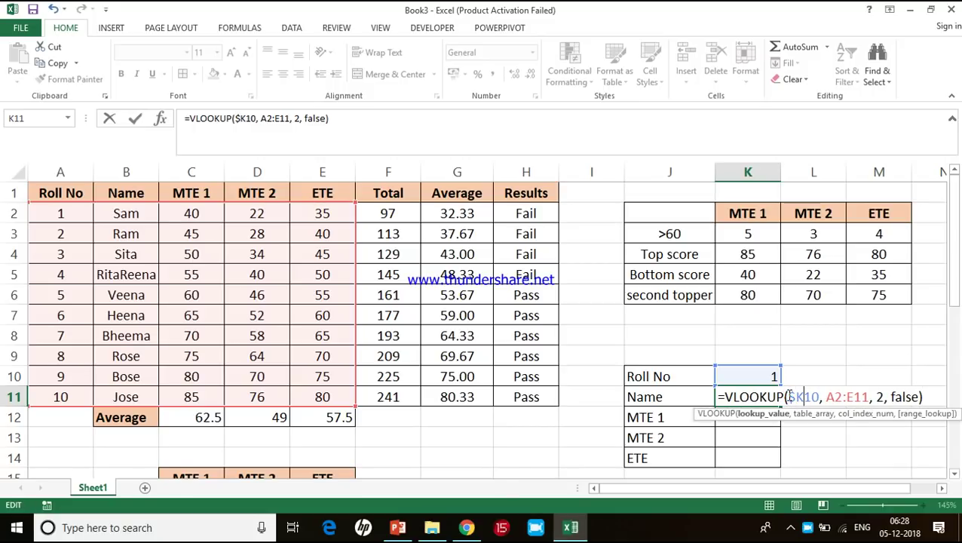
type("$")
key("Right")
key("Right")
key("Right")
type("$A")
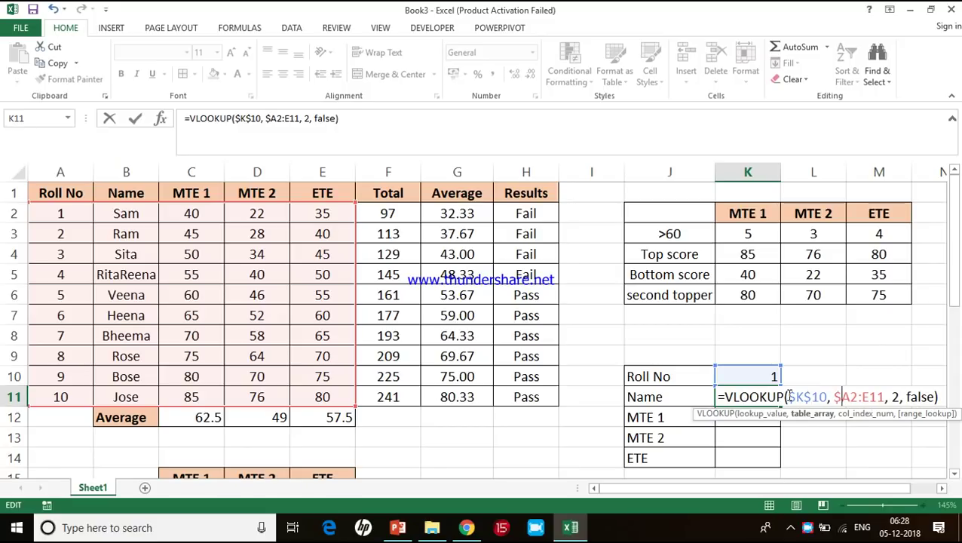
type("#")
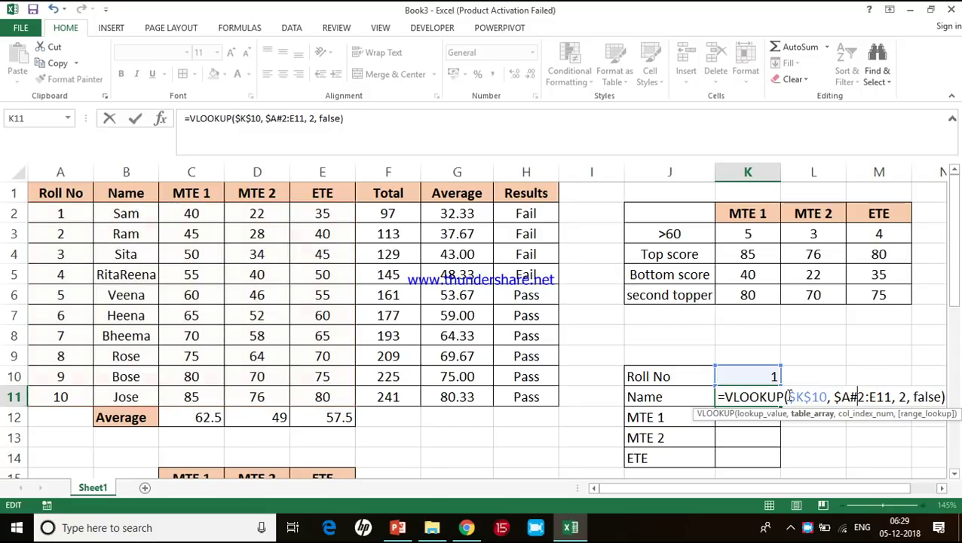
key("BackSpace")
type("$A")
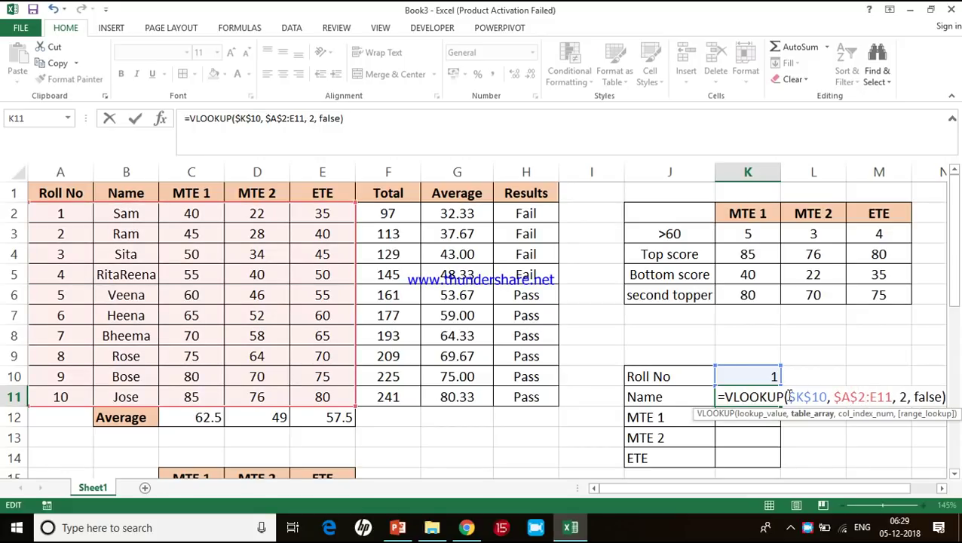
type("$2:")
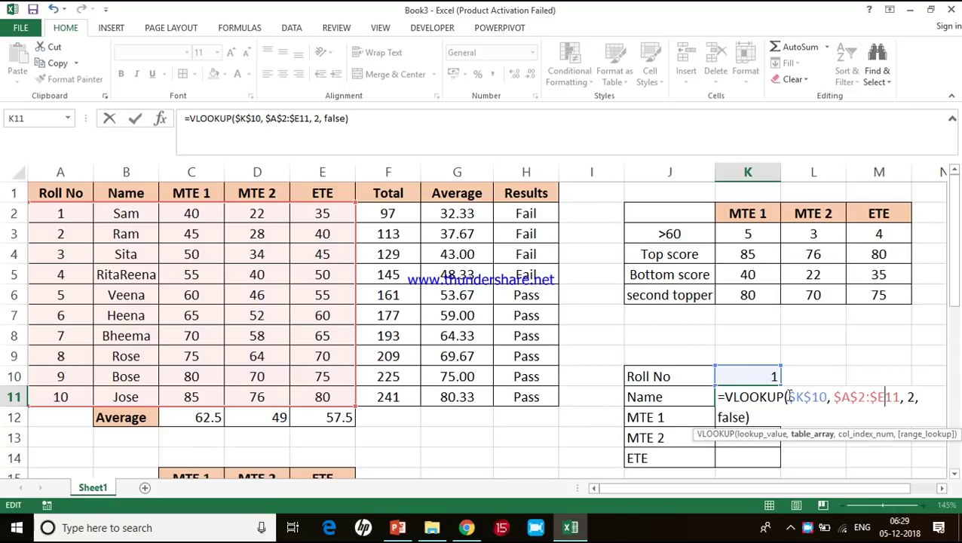
type("$")
key("Return")
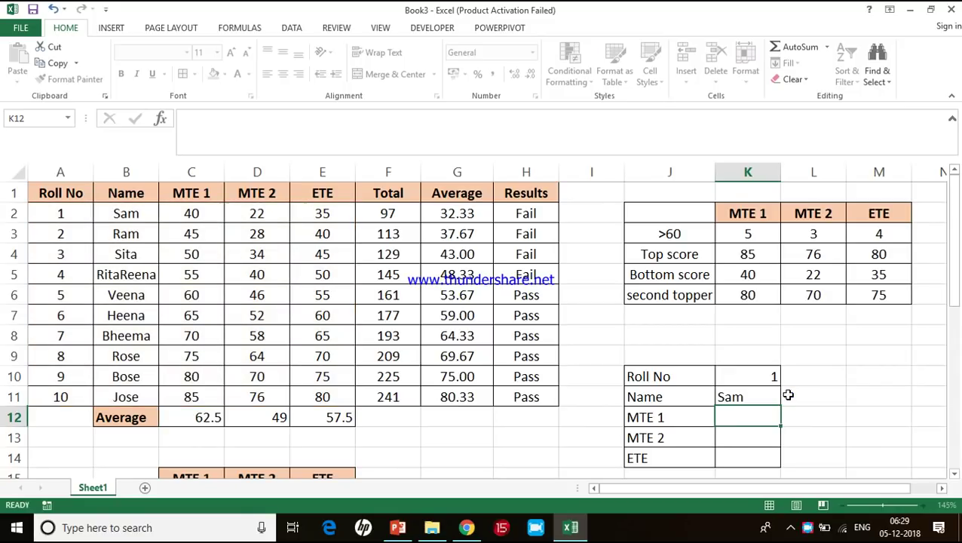
left_click(763, 401)
Copy the lookup down to K14 and change K12's column index to 3, showing MTE 1 mark 40.
left_click_drag(781, 407, 775, 465)
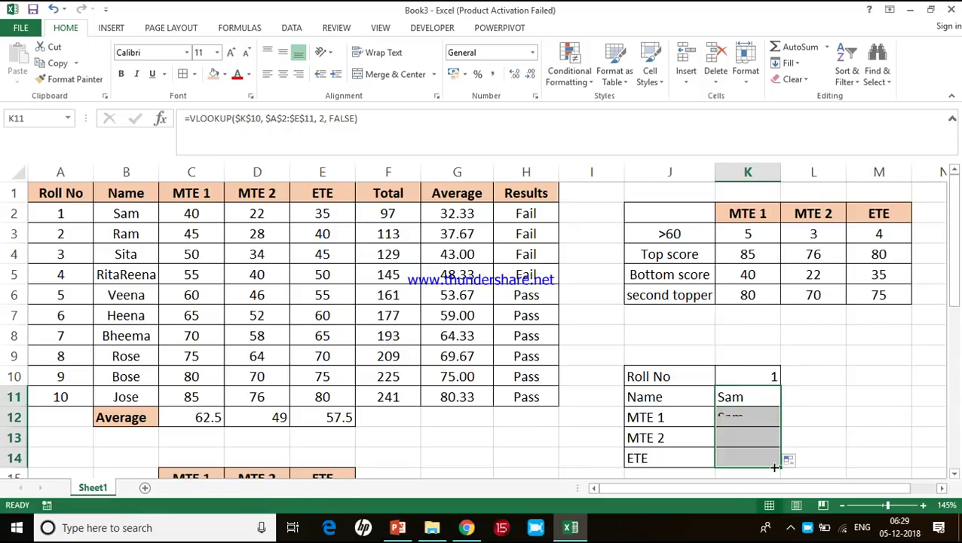
double_click(761, 420)
left_click(915, 417)
key("BackSpace")
type("3")
key("Return")
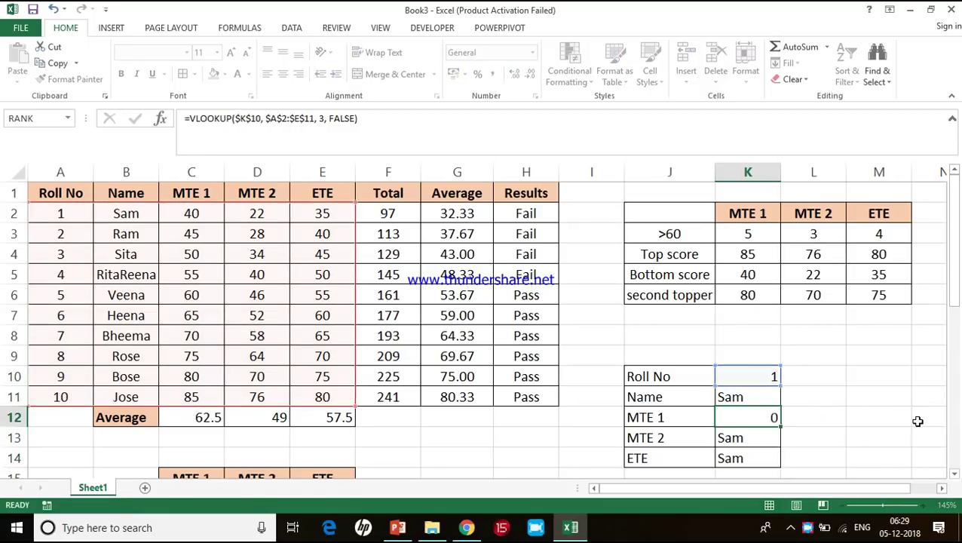
Change the column index to 4 in K13 and 5 in K14, returning 22 and 35.
double_click(737, 443)
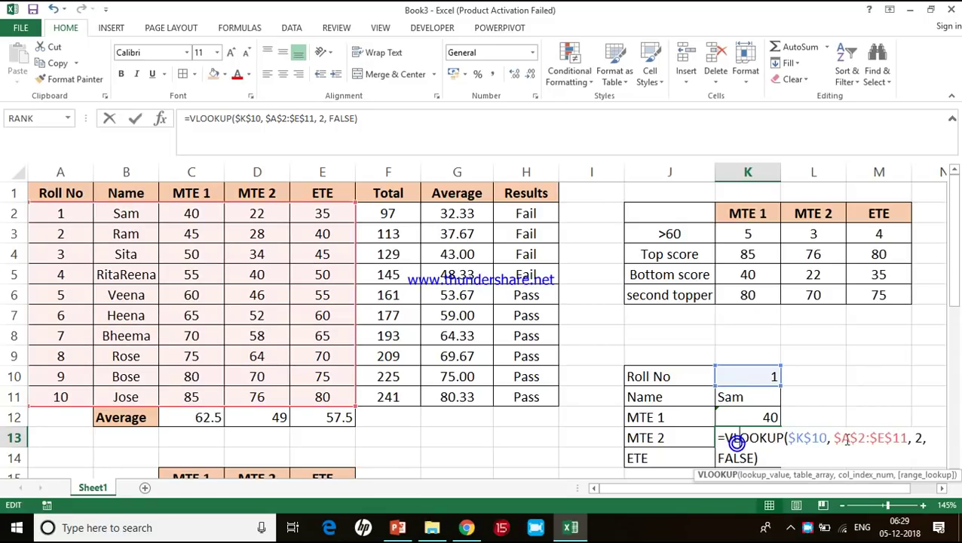
left_click(921, 438)
key("BackSpace")
type("4")
key("Return")
double_click(754, 458)
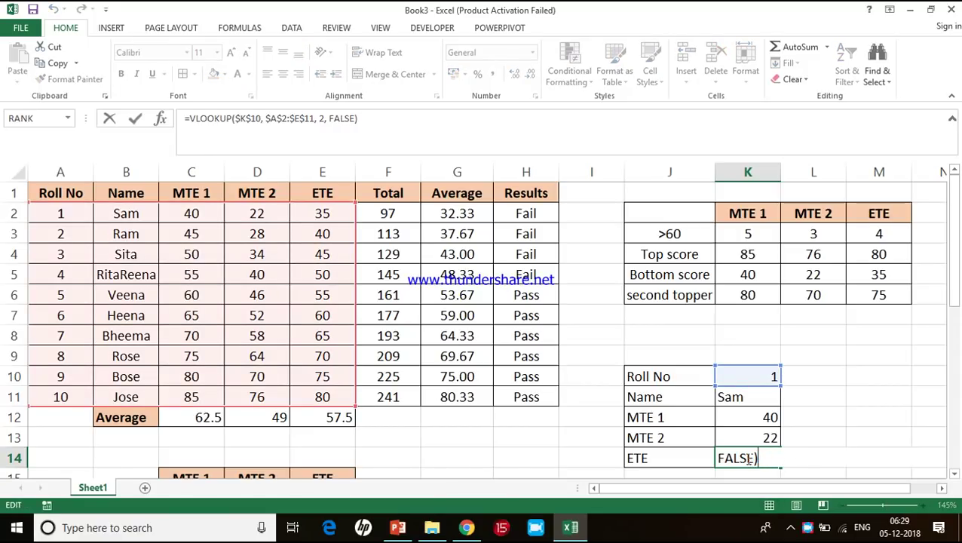
double_click(323, 119)
type("5")
key("Return")
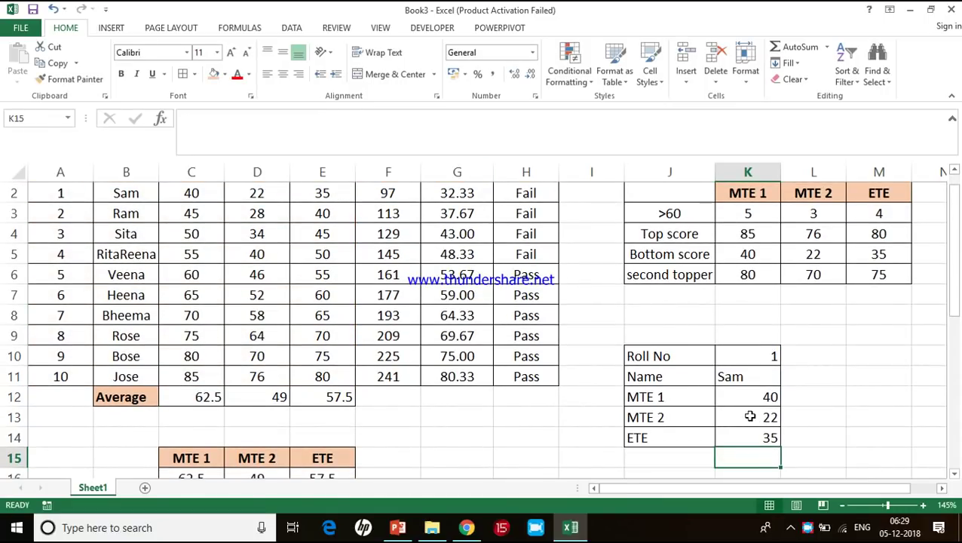
Enter roll number 10 in K10 to look up Jose with 85, 76 and 80.
left_click(747, 357)
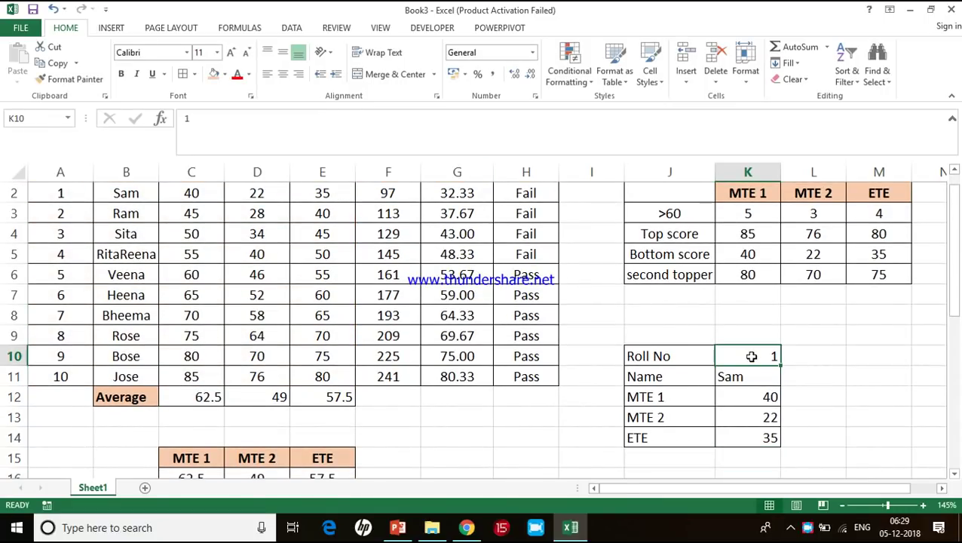
type("10")
key("Return")
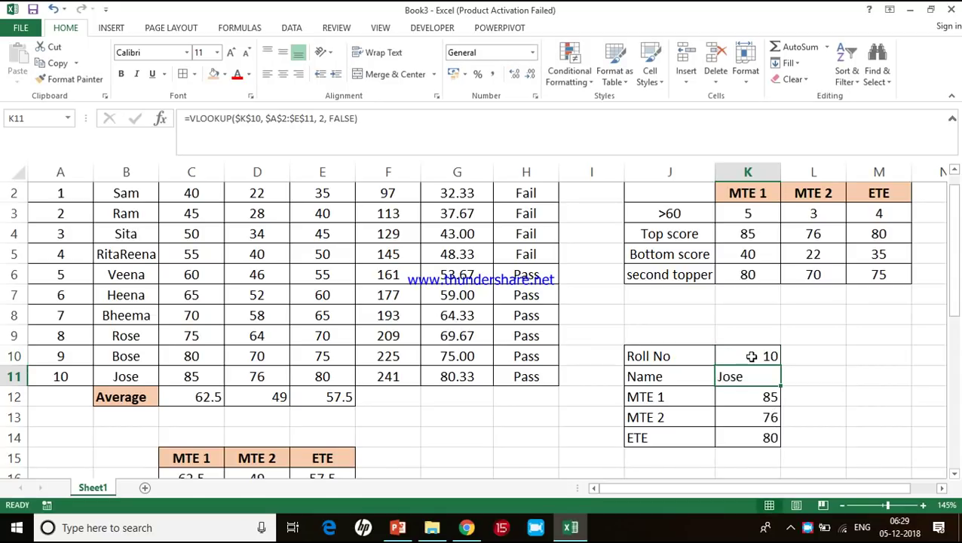
Bold the labels J10:J14, centre the block J10:K14 and fill the labels peach.
left_click_drag(699, 357, 688, 439)
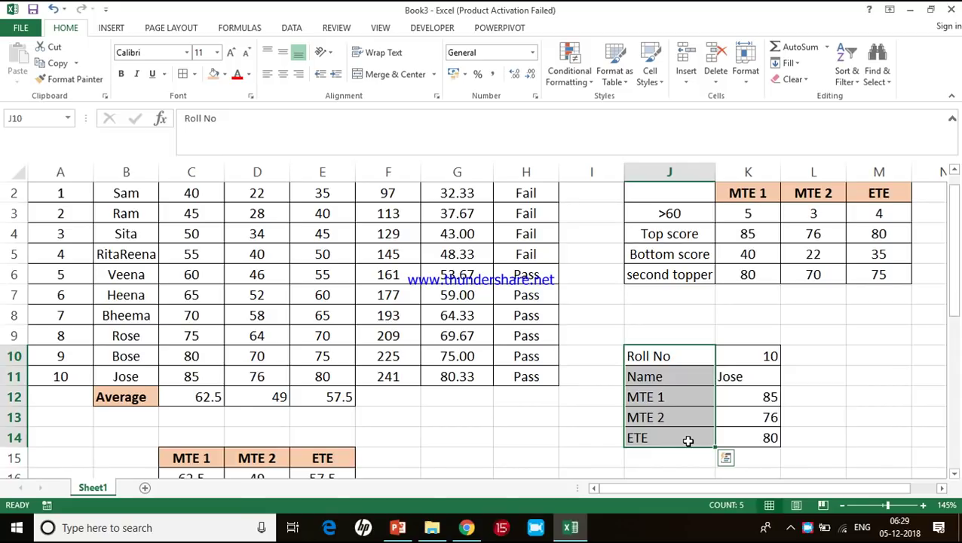
key("ctrl+b")
left_click_drag(690, 354, 743, 436)
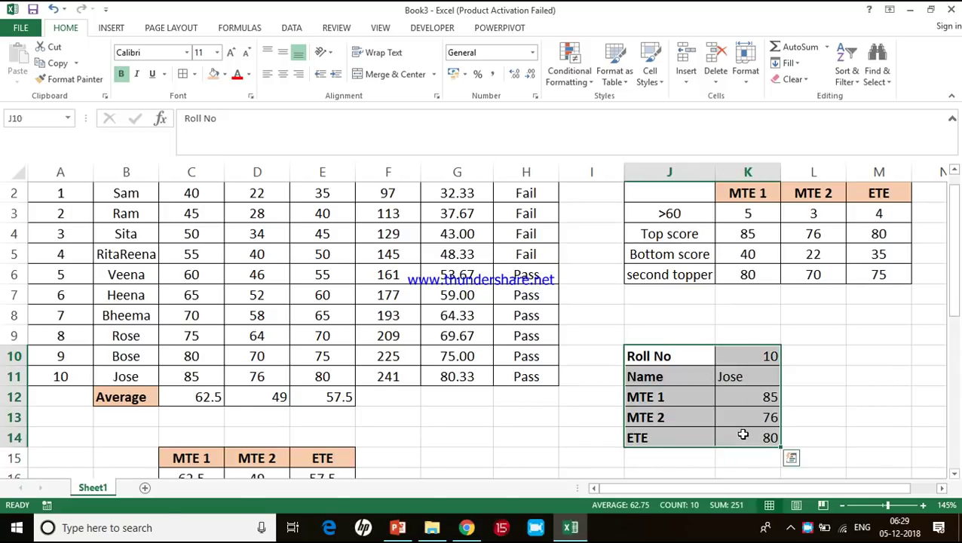
left_click(282, 73)
left_click(679, 377)
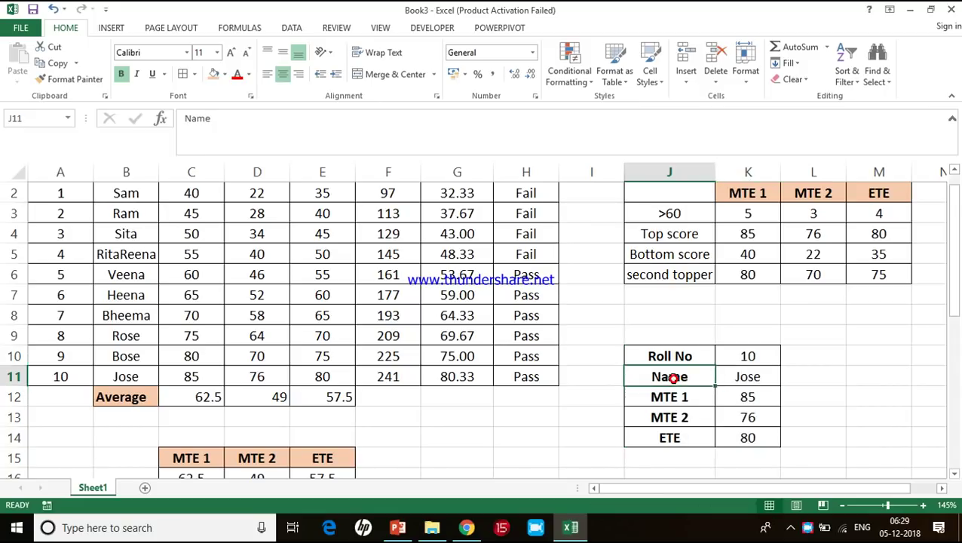
left_click_drag(679, 358, 672, 395)
left_click(214, 74)
left_click(451, 393)
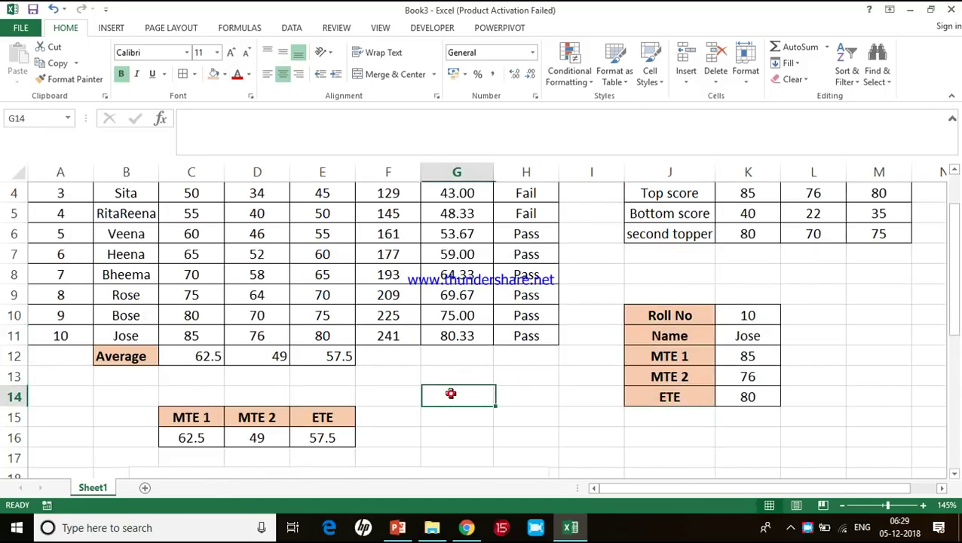
key("alt+Tab")
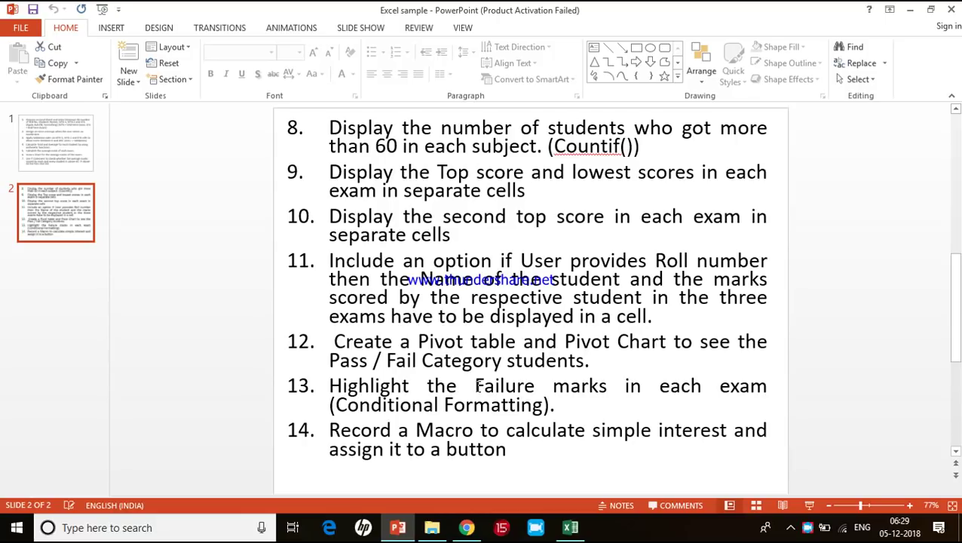
key("alt+Tab")
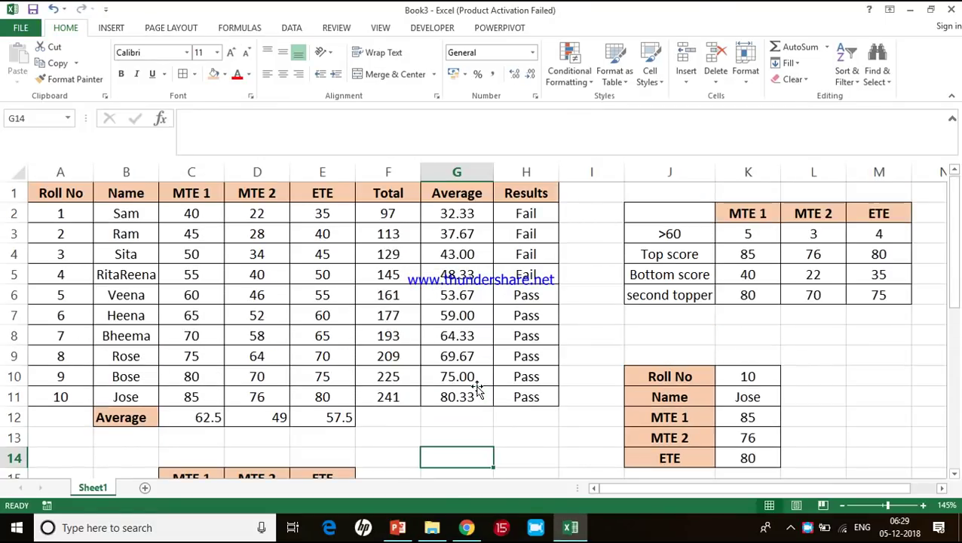
Select the Pass/Fail results in H2:H11.
left_click_drag(526, 215, 525, 398)
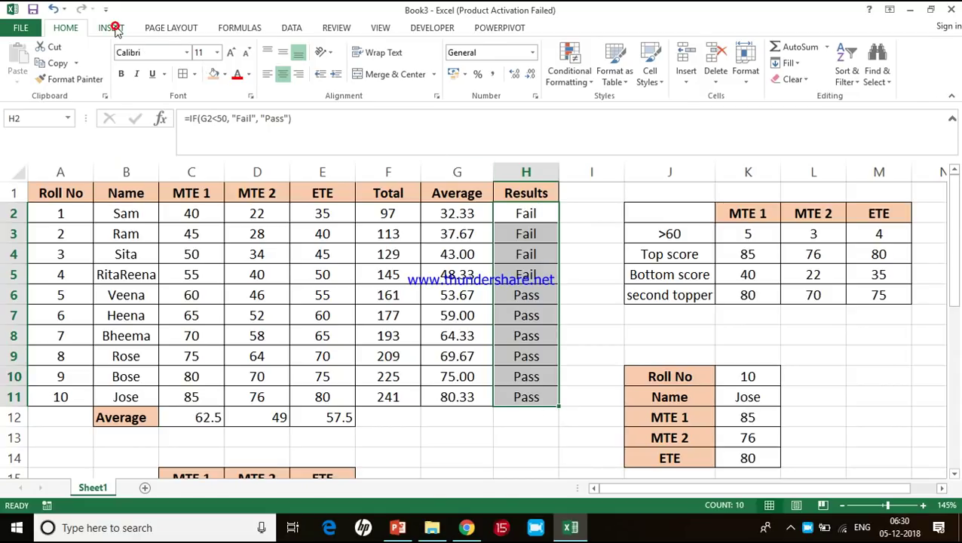
Create a PivotTable from Sheet1!$H$2:$H$11, placed on the existing worksheet at A31.
left_click(113, 28)
left_click(37, 70)
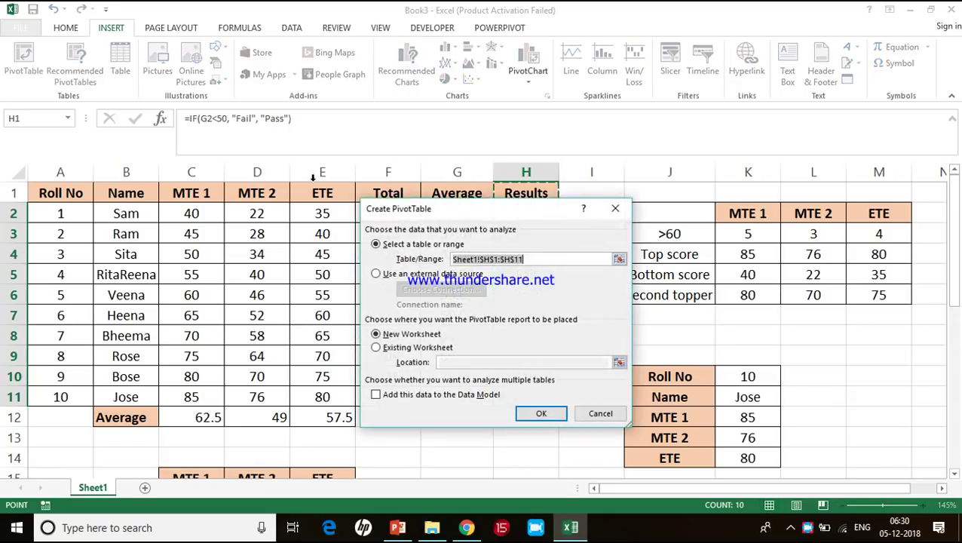
left_click_drag(497, 214, 537, 320)
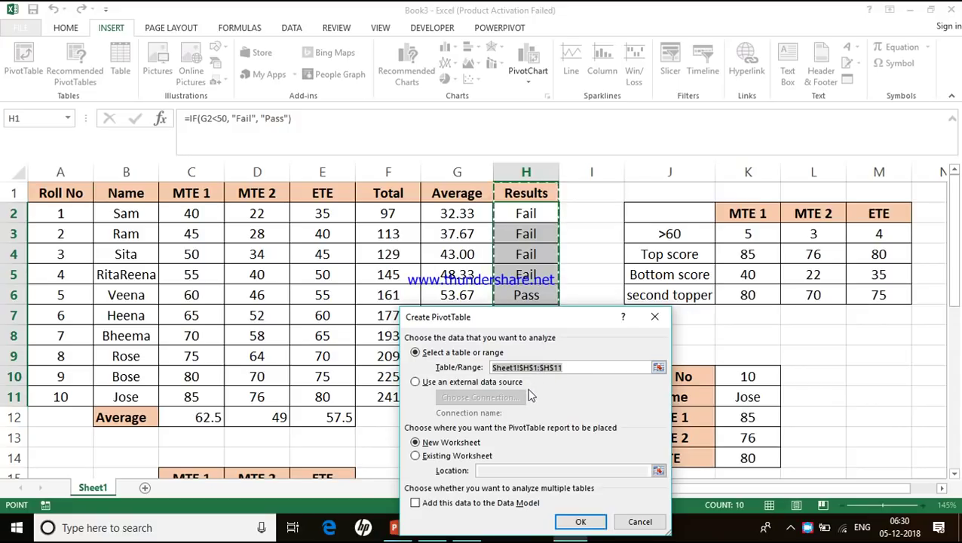
left_click(536, 368)
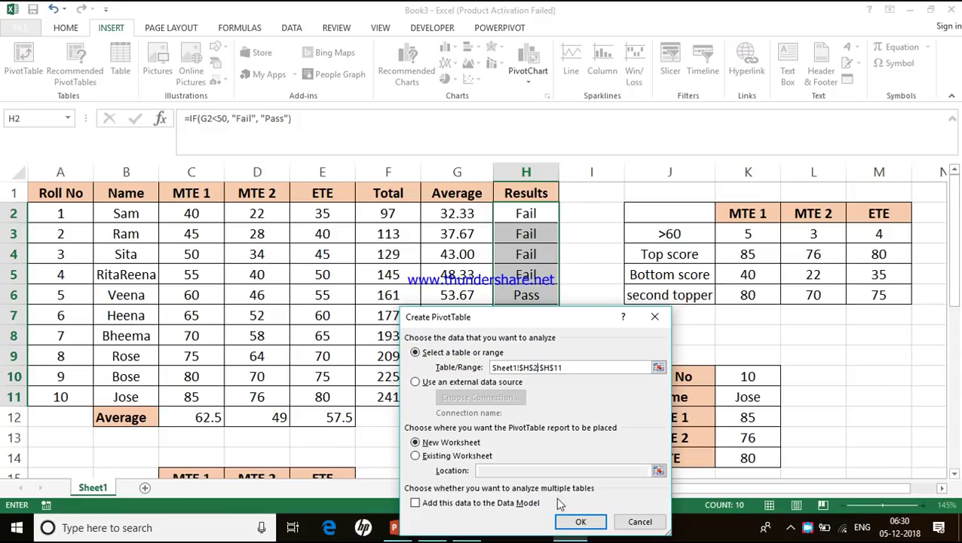
left_click(435, 455)
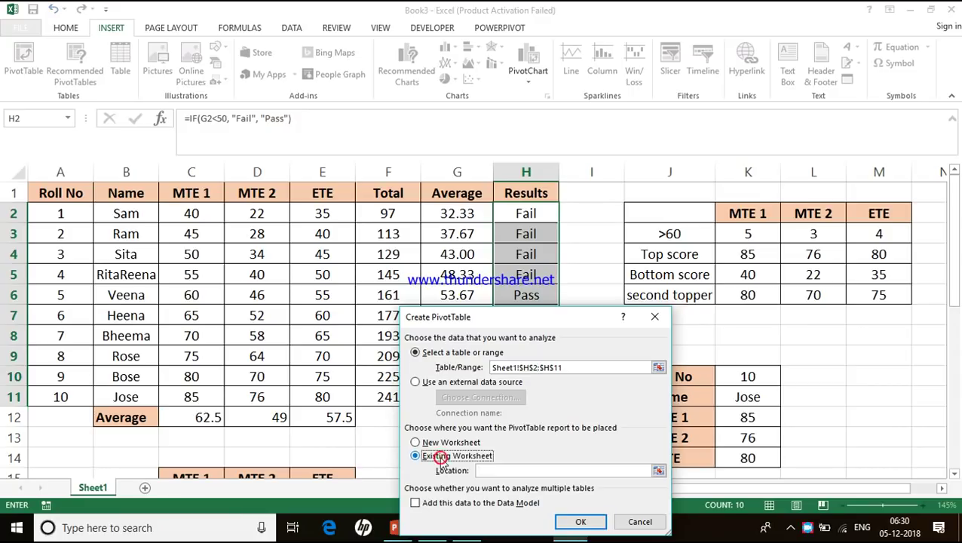
left_click(496, 472)
left_click_drag(954, 287, 957, 432)
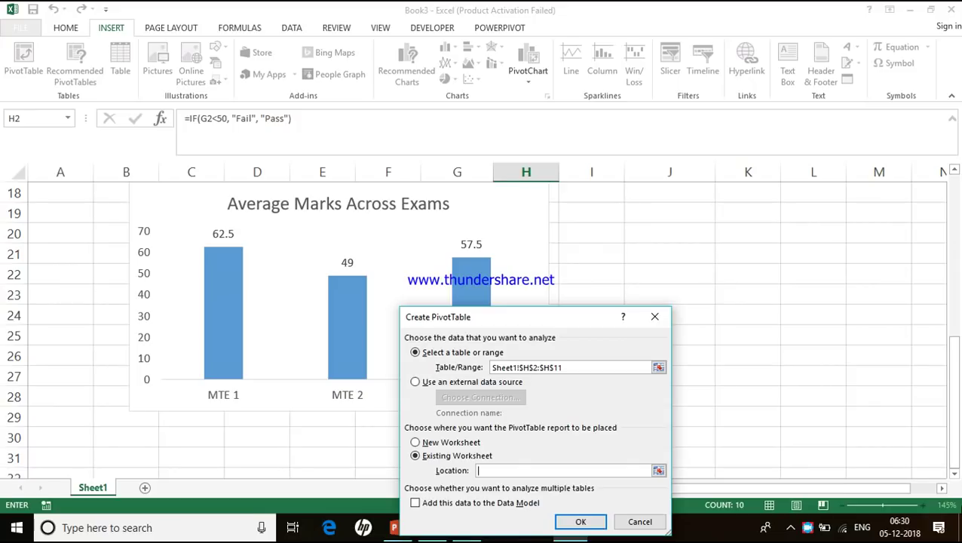
left_click(78, 458)
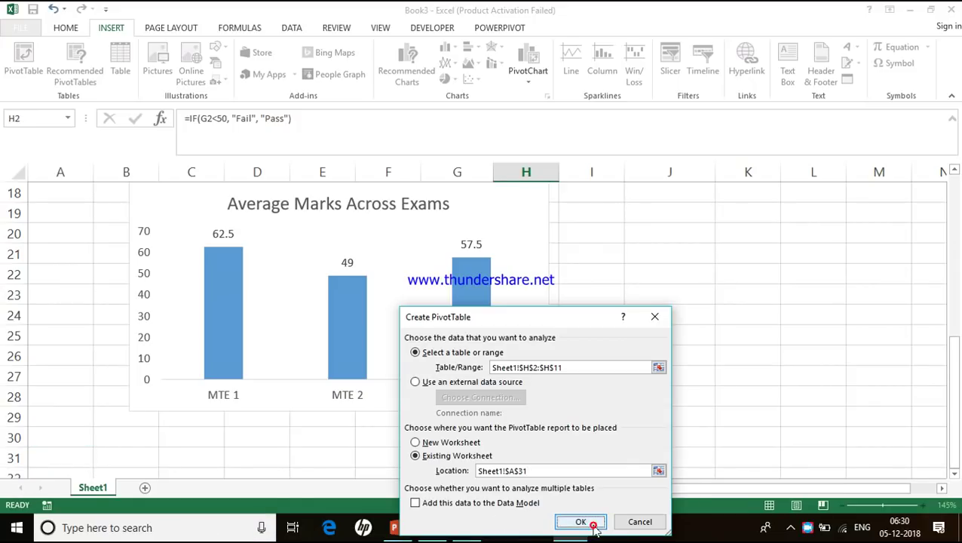
left_click(596, 522)
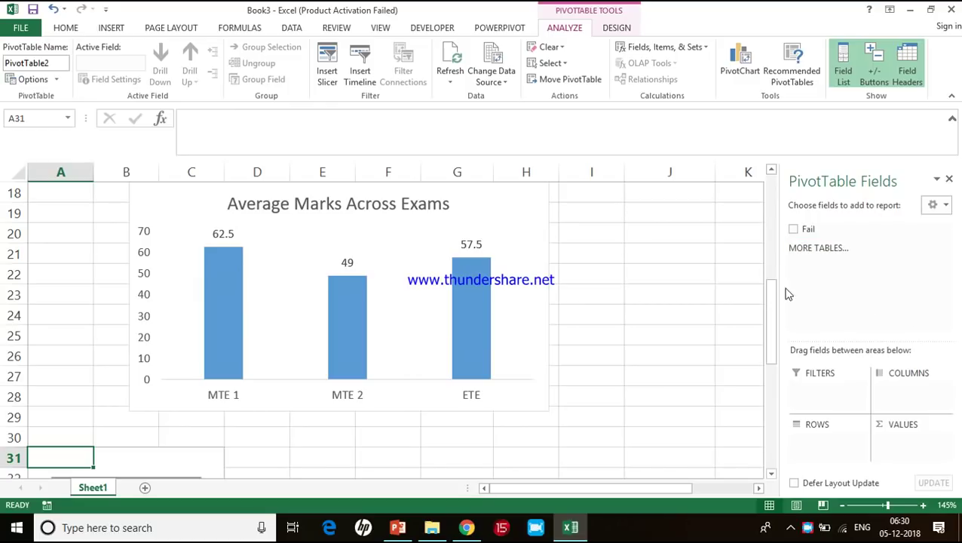
Put the Fail field in Rows and Values so the pivot counts Fail 3 and Pass 6.
left_click_drag(798, 229, 826, 460)
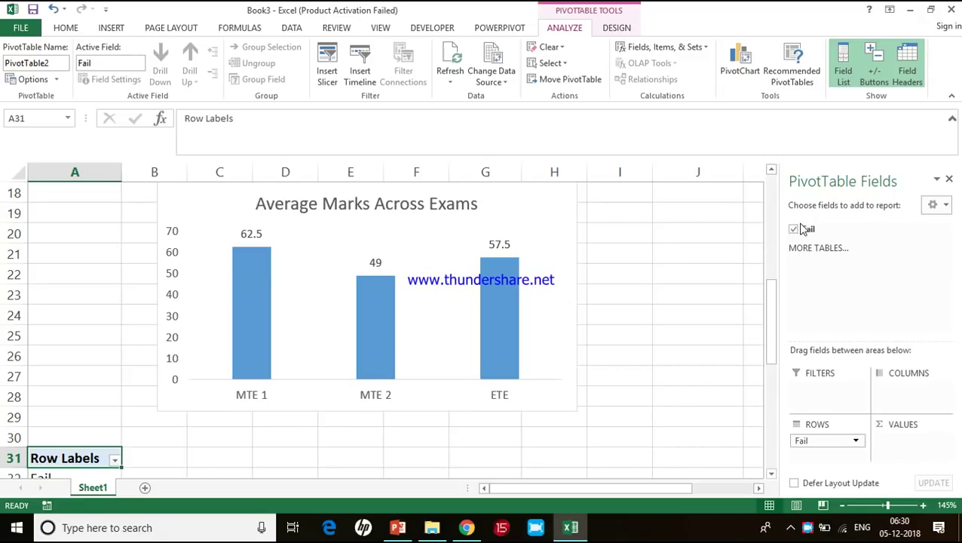
left_click_drag(800, 235, 909, 451)
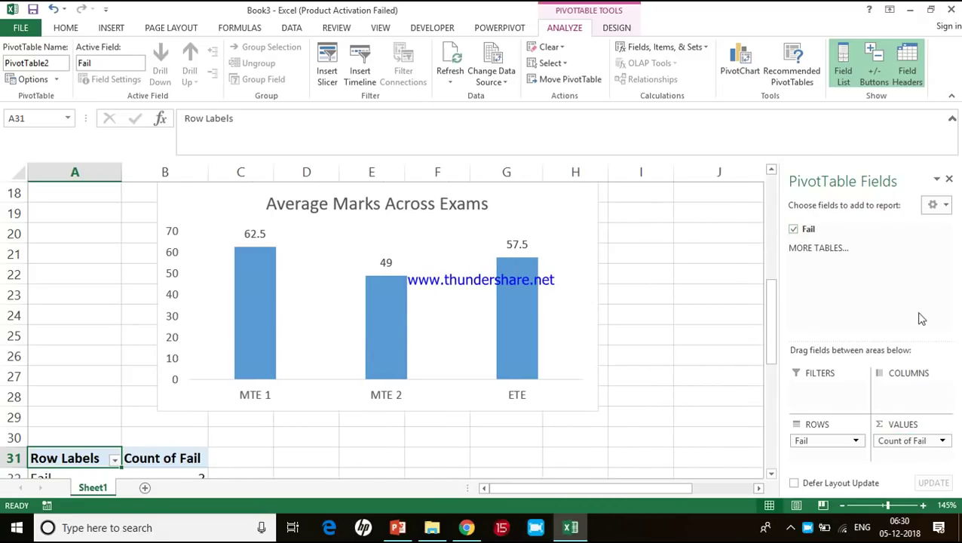
left_click_drag(774, 301, 777, 361)
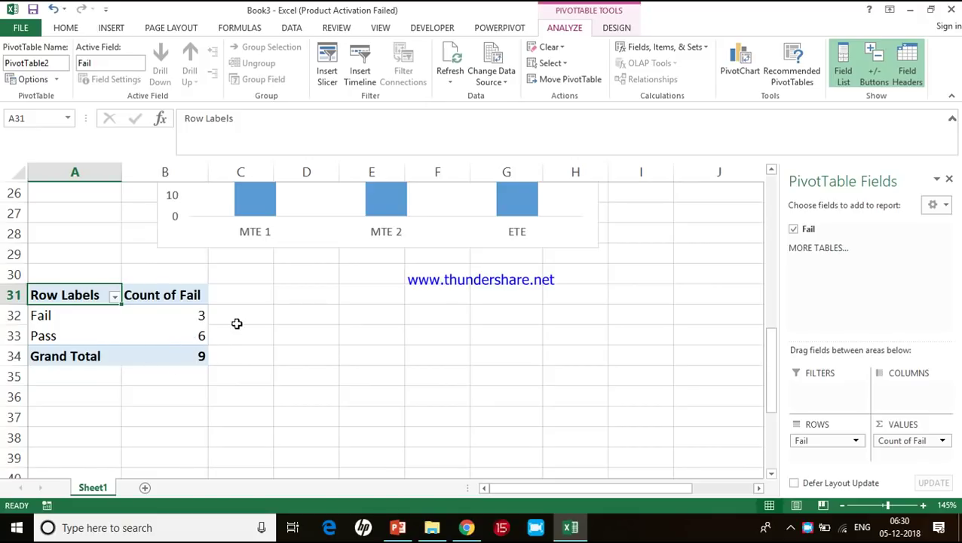
left_click(175, 336)
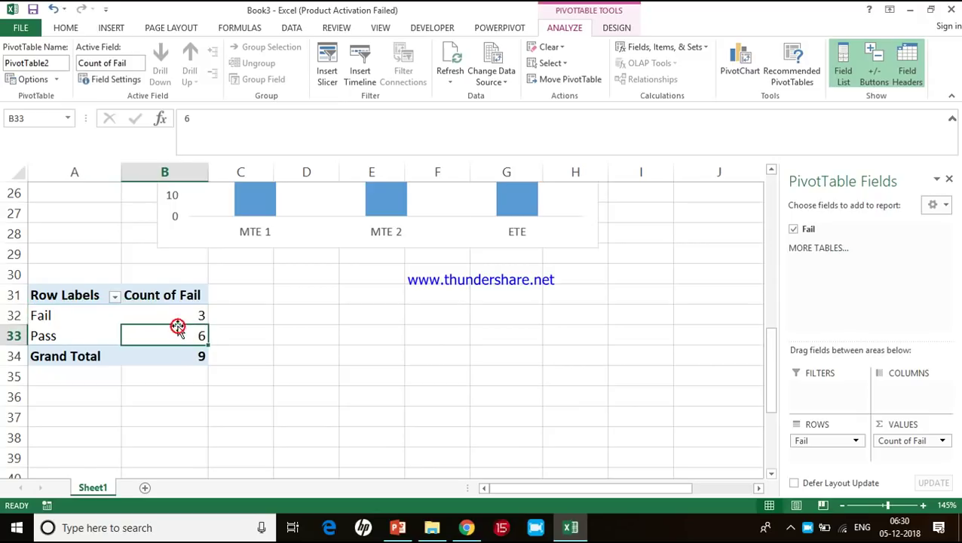
Insert a 3-D Pie PivotChart and resize it beside the pivot table.
left_click(743, 68)
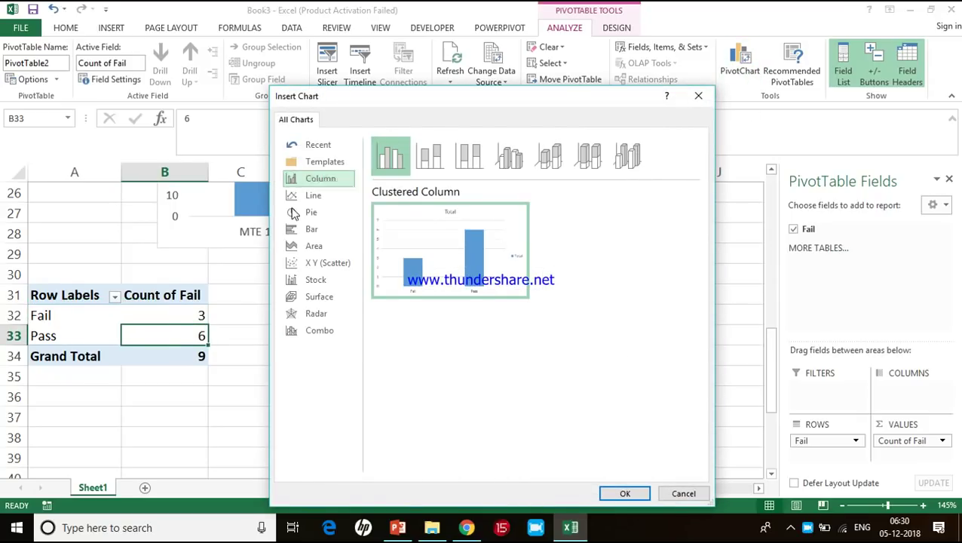
left_click(316, 213)
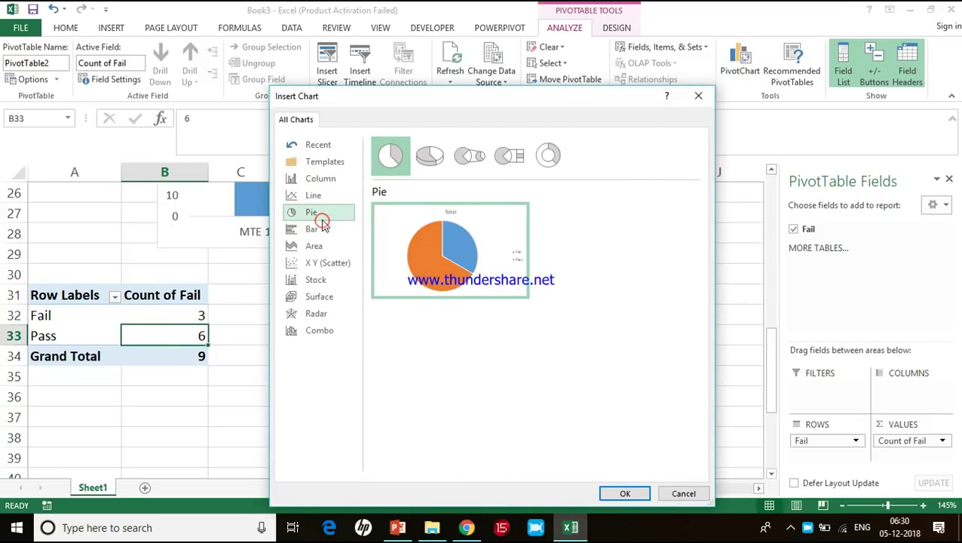
left_click(449, 167)
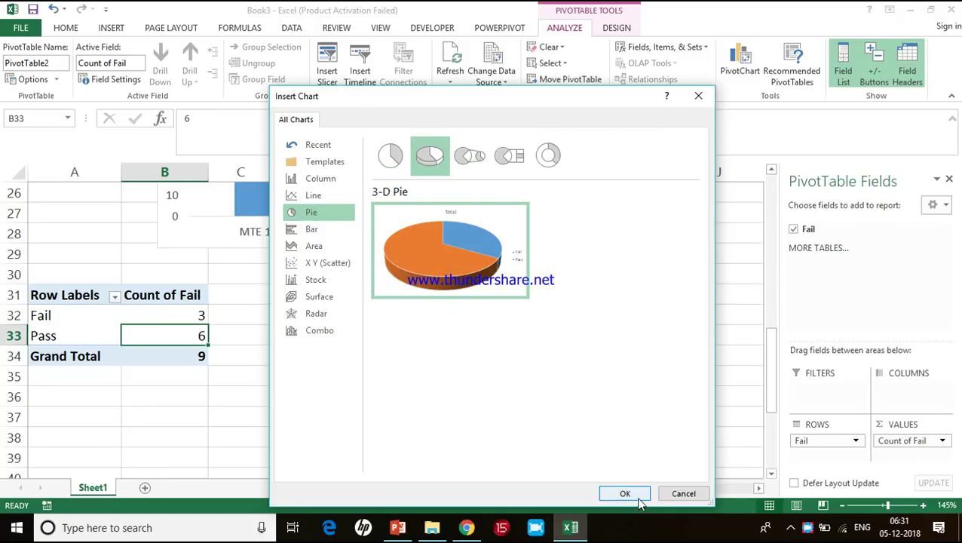
left_click(636, 498)
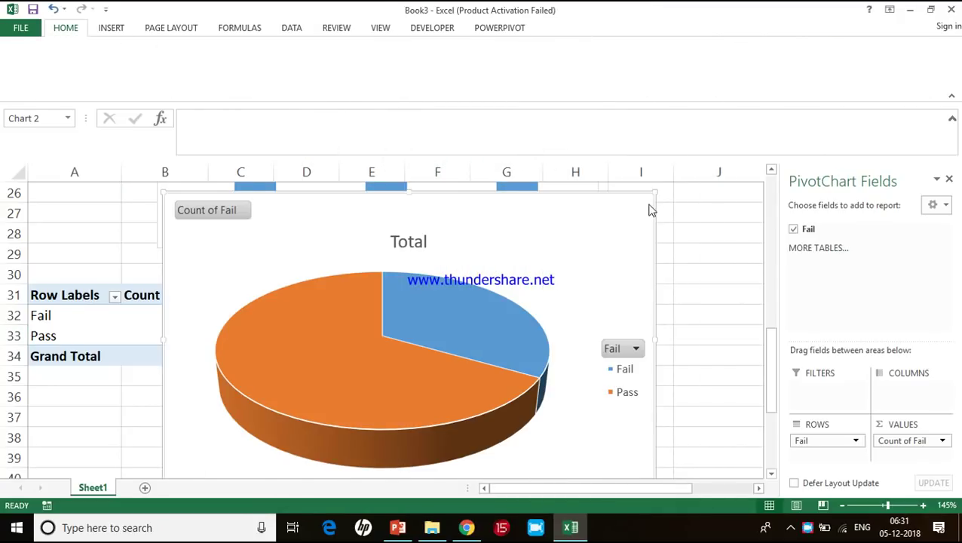
left_click(651, 214)
left_click_drag(654, 193, 558, 287)
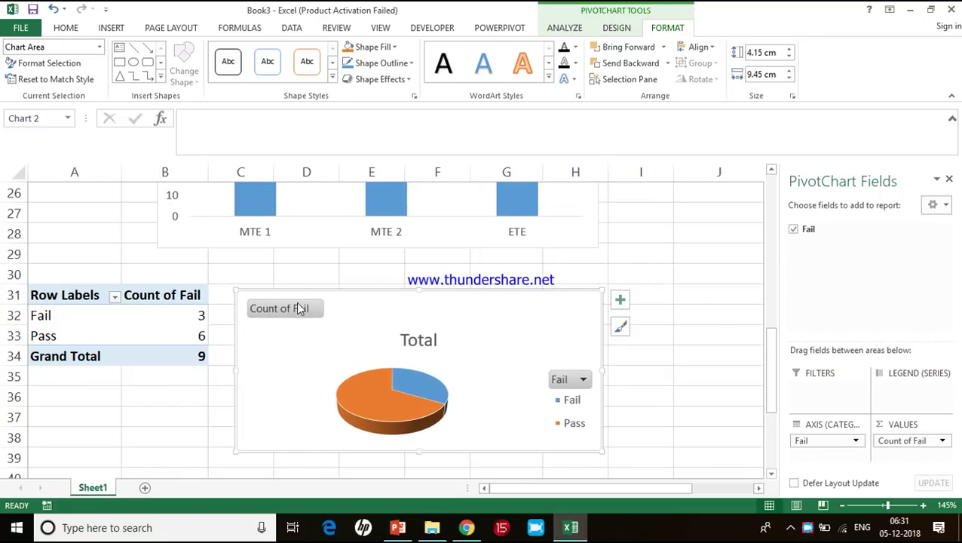
Hide all field buttons on the pie chart.
right_click(300, 308)
left_click(276, 315)
right_click(275, 315)
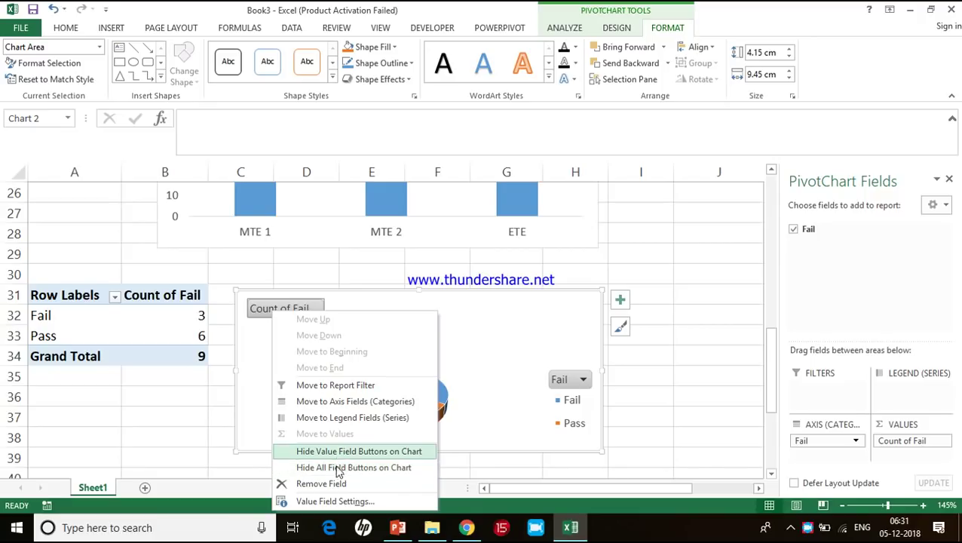
left_click(336, 468)
Change the chart title from Total to 'Result Summary'.
left_click(414, 320)
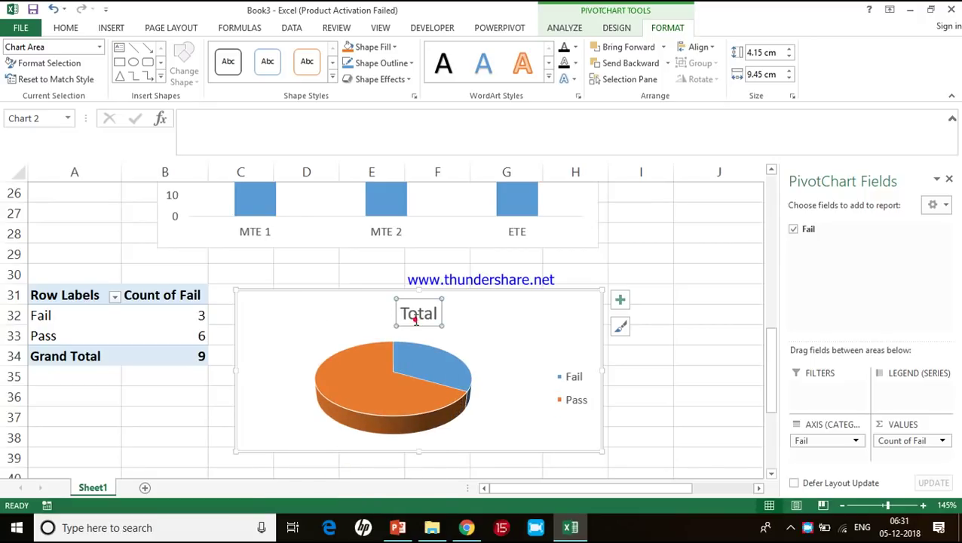
left_click(415, 314)
double_click(416, 315)
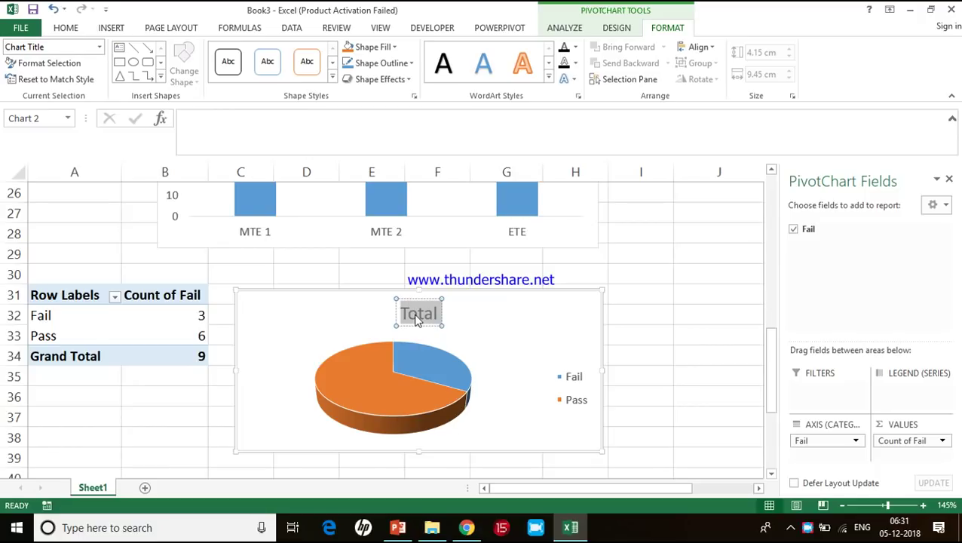
type("Result Summary")
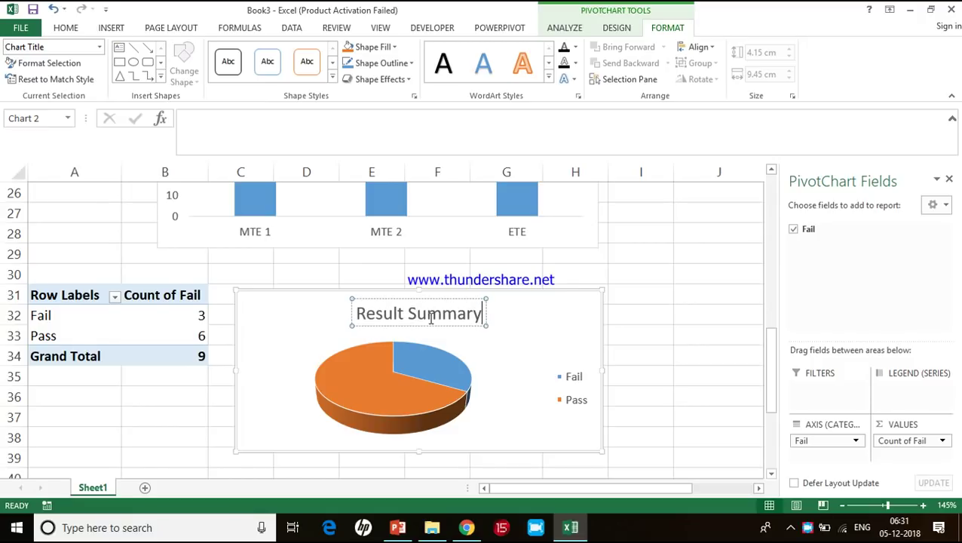
left_click(522, 329)
Add data labels to the pie slices showing Fail 3 and Pass 6.
left_click(622, 300)
left_click(653, 329)
left_click(646, 414)
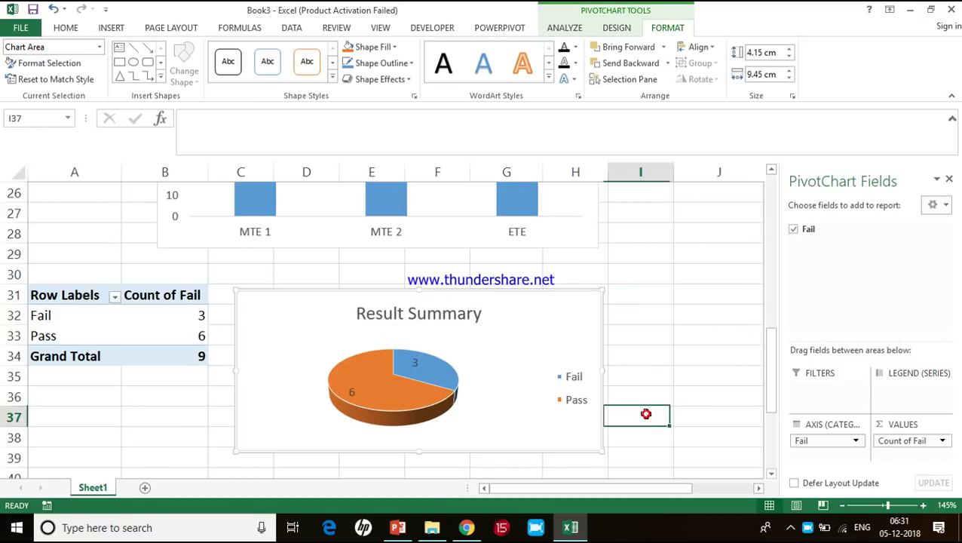
key("alt+Tab")
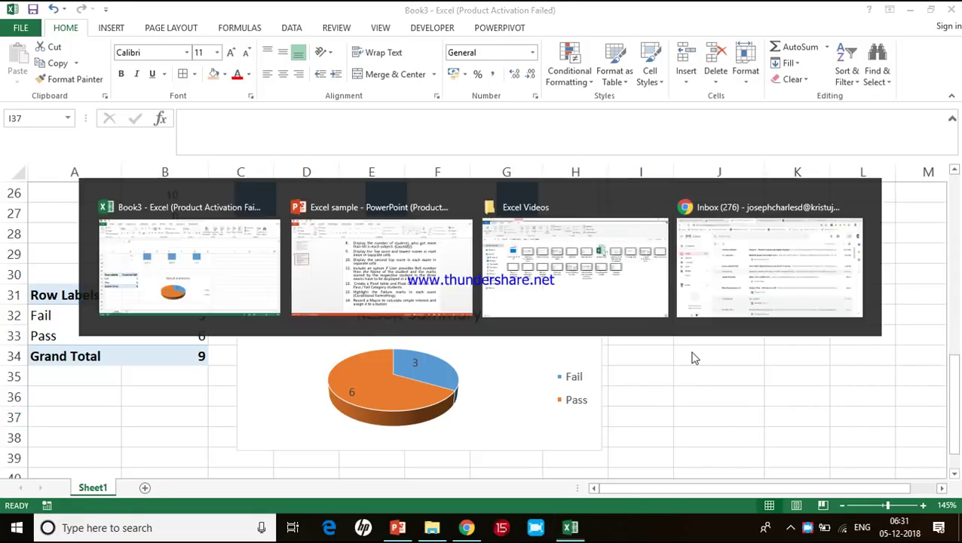
left_click(492, 394)
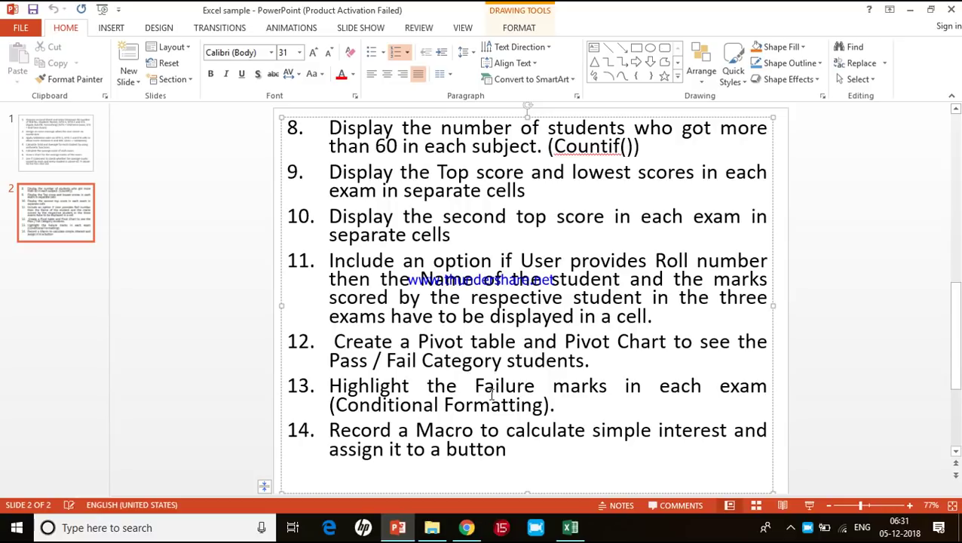
key("alt+Tab")
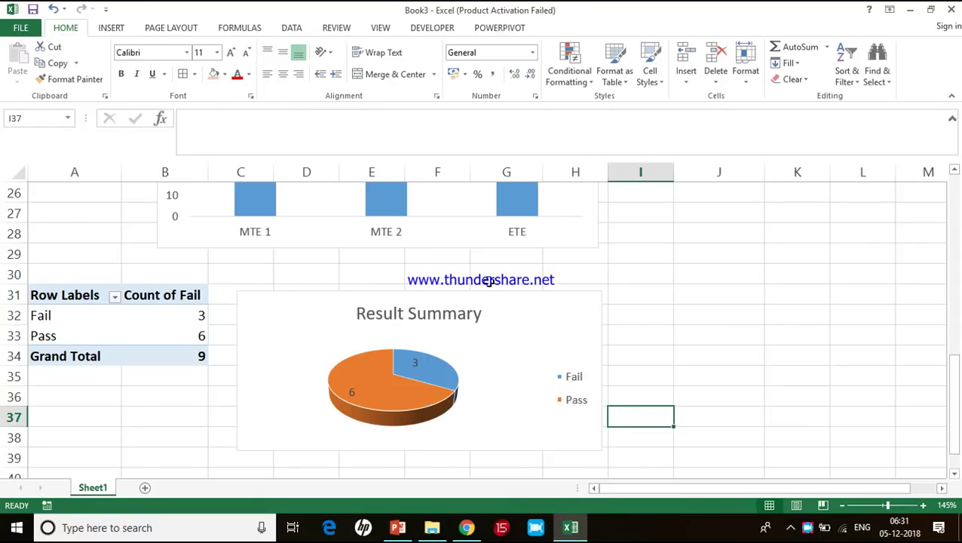
scroll(491, 281, "up", 8)
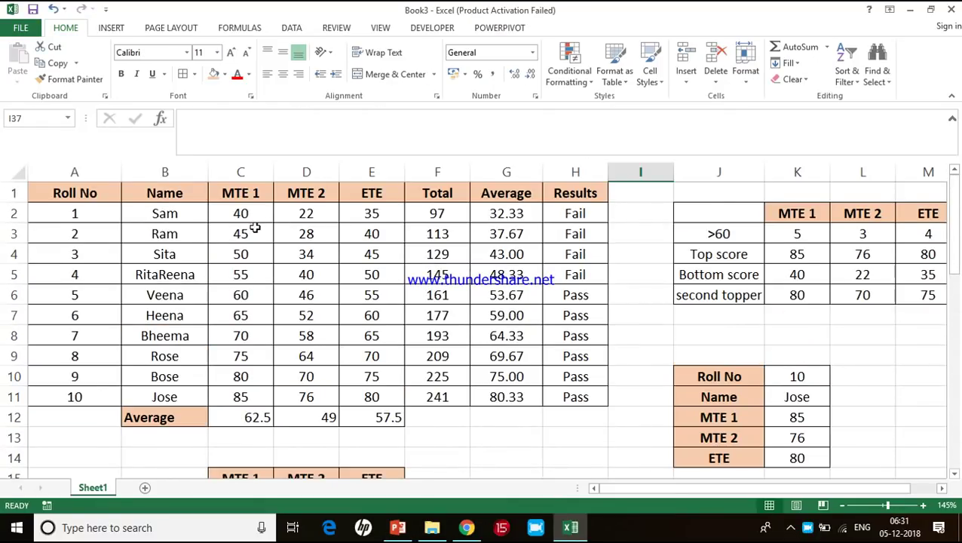
left_click(257, 218)
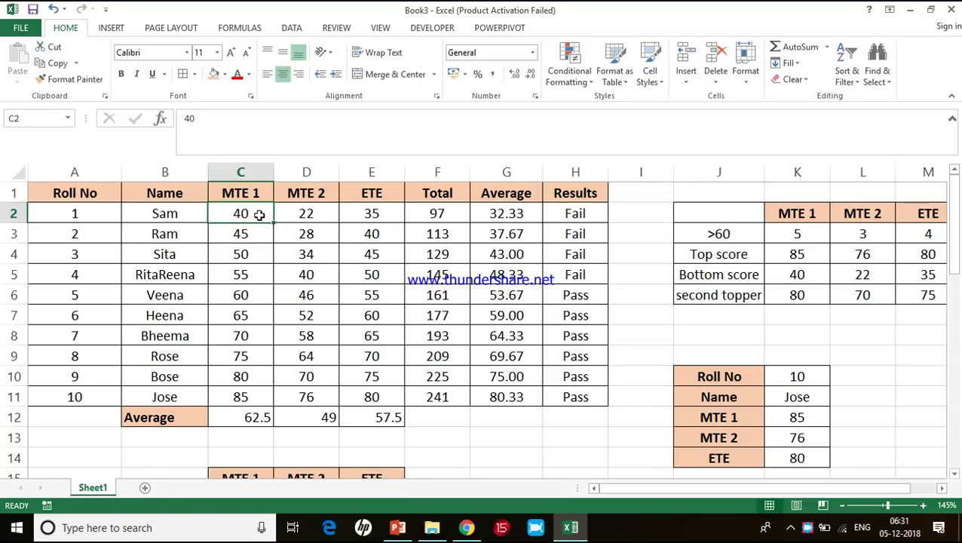
key("alt+Tab")
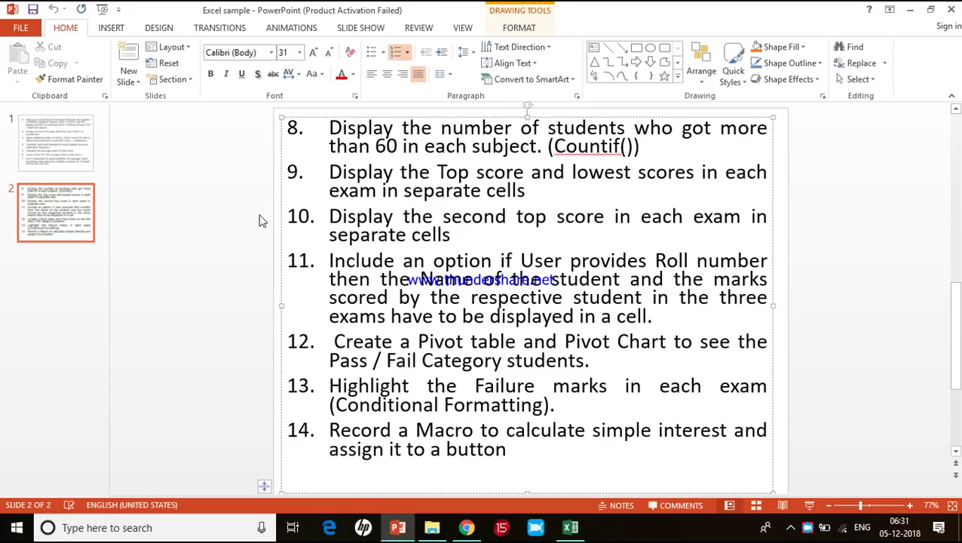
key("alt+Tab")
left_click_drag(235, 212, 358, 398)
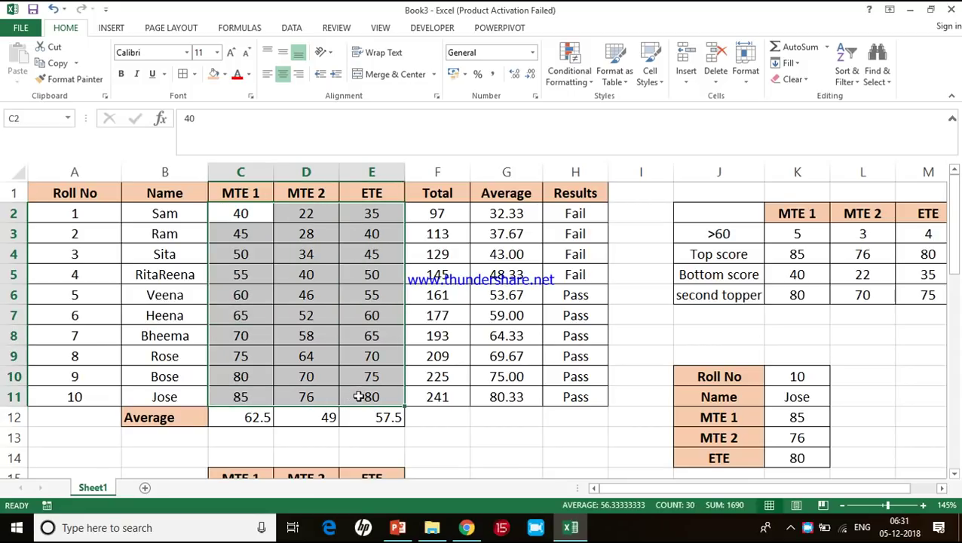
key("alt+Tab")
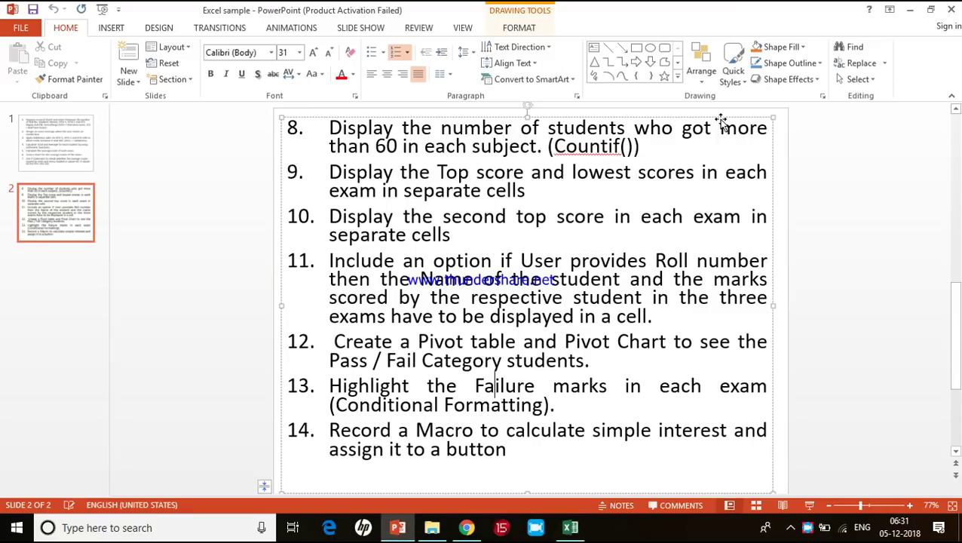
key("alt+Tab")
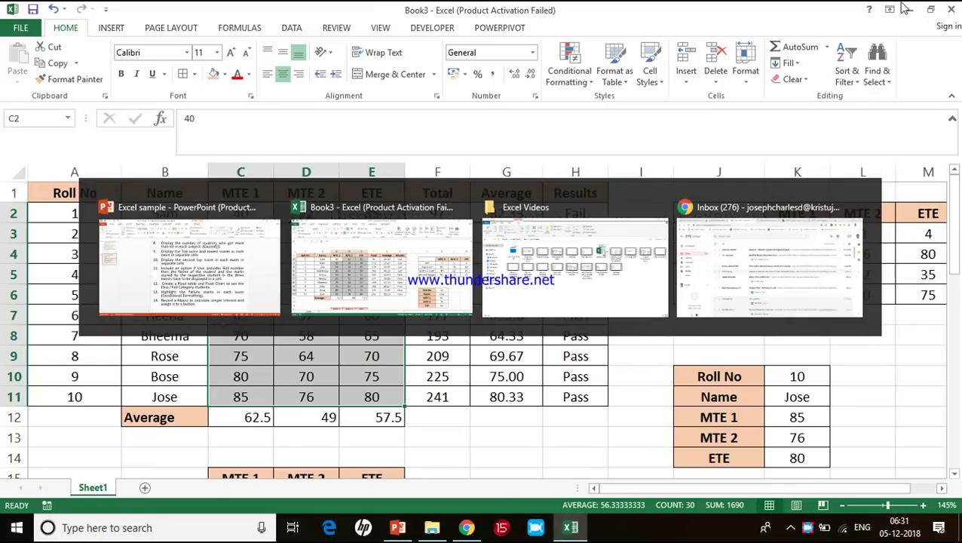
Highlight marks less than 50 in C2:E11 with light red fill and dark red text.
left_click(591, 80)
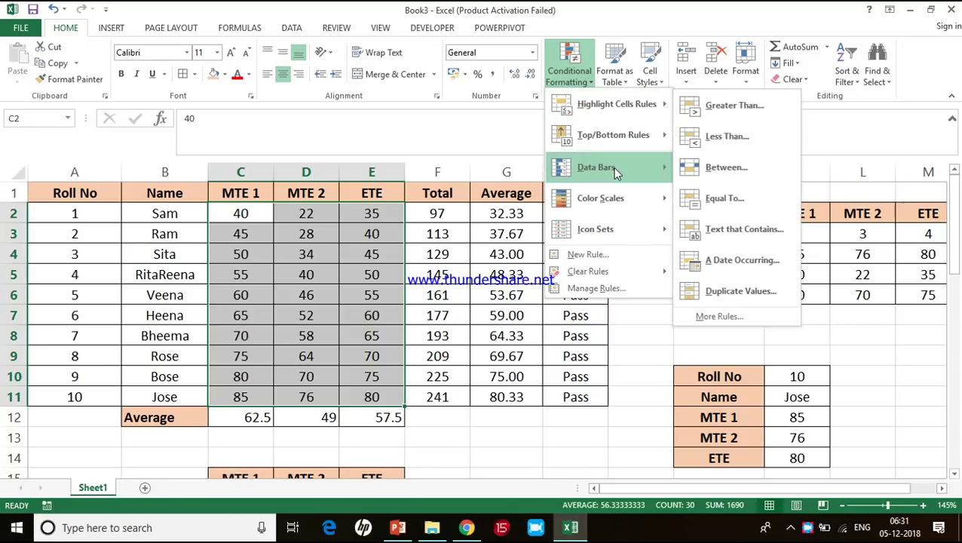
mouse_move(617, 113)
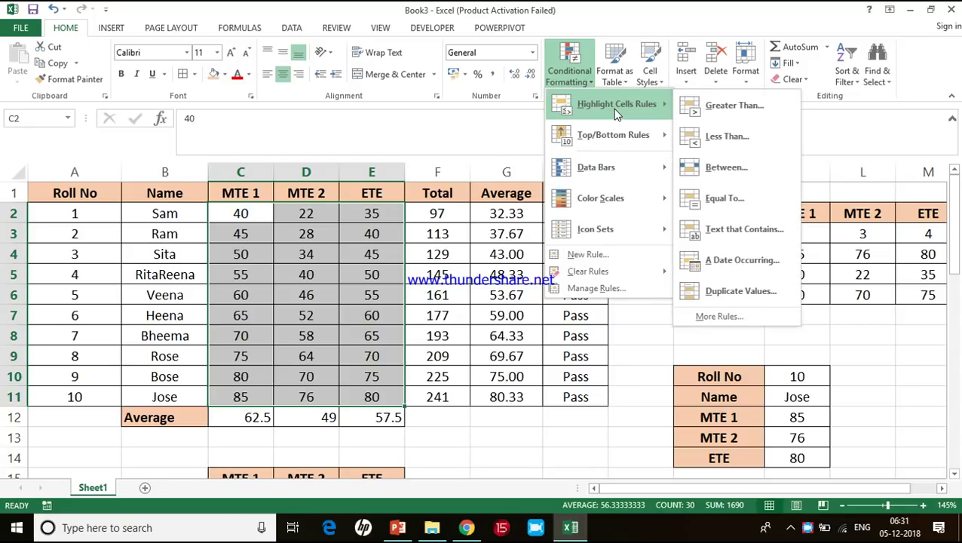
left_click(727, 137)
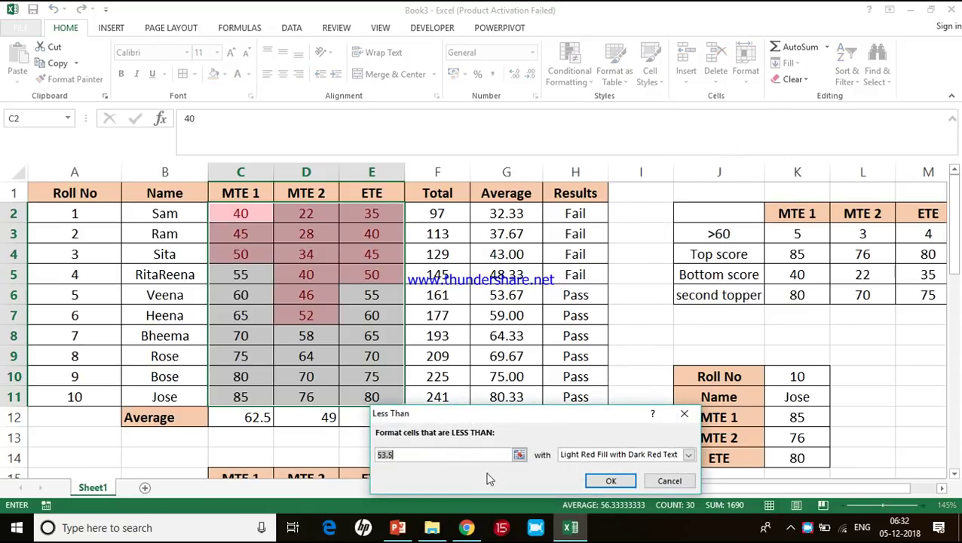
type("50")
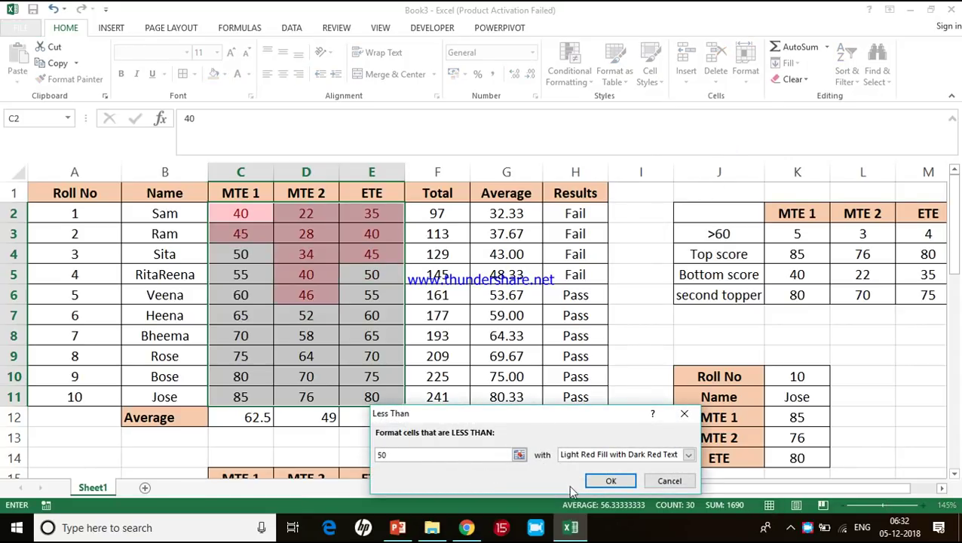
left_click(609, 481)
left_click(381, 337)
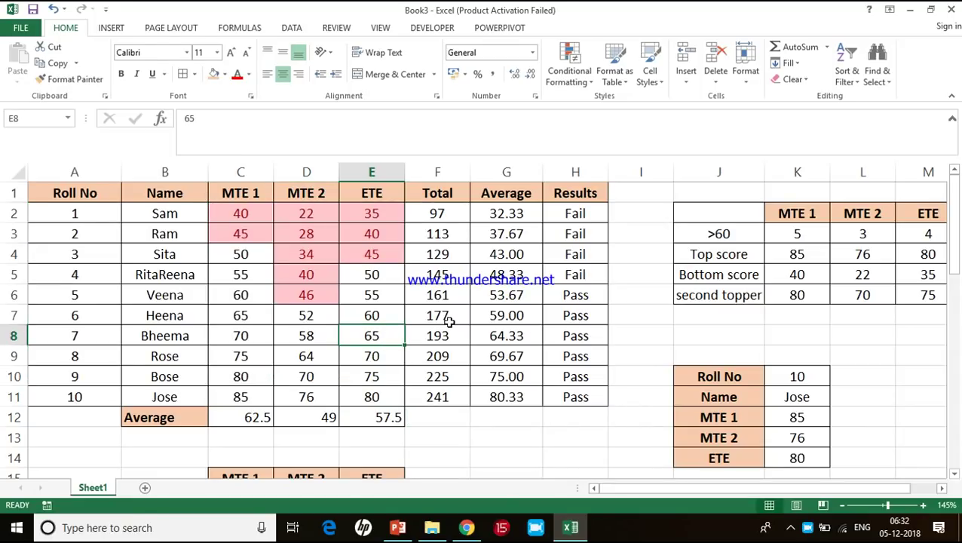
key("alt+Tab")
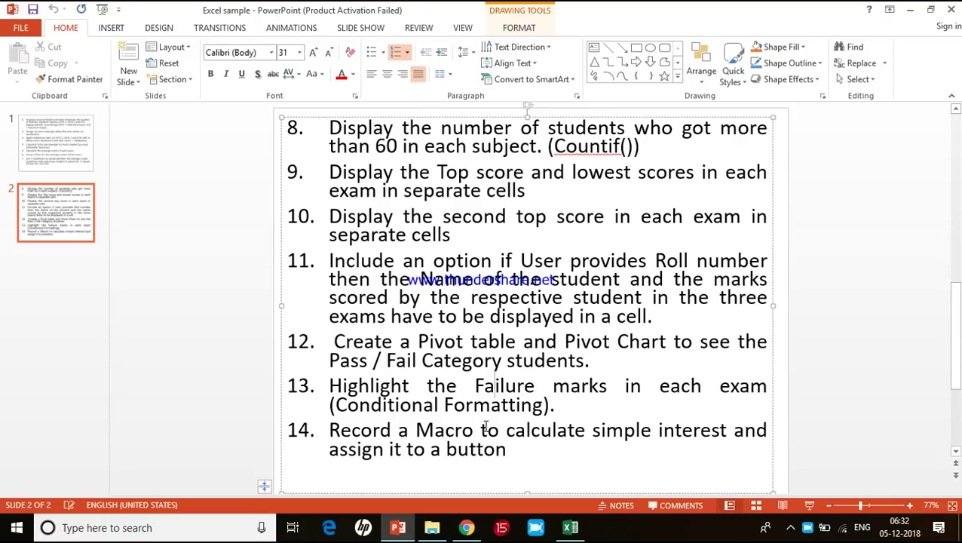
Review Sheet1's charts, then insert a new blank Sheet2.
key("alt+Tab")
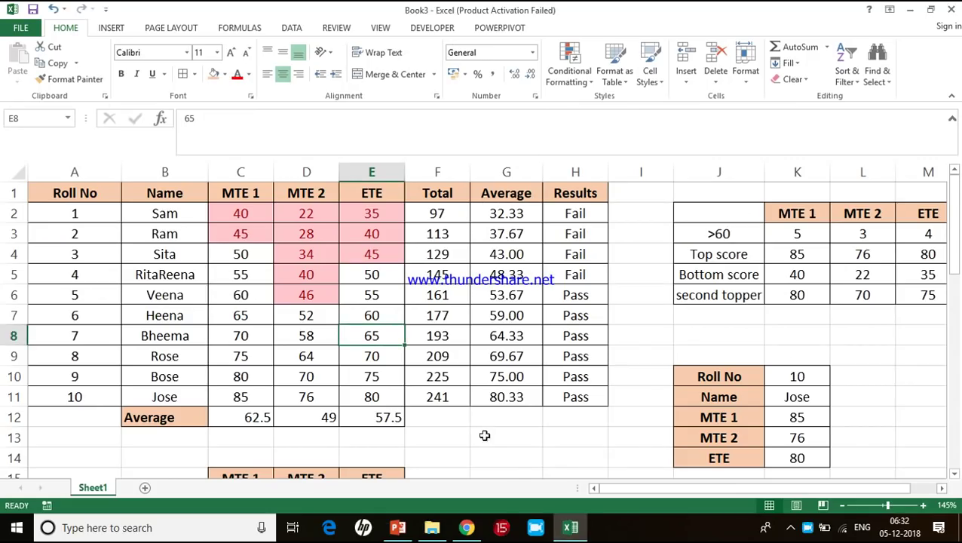
scroll(474, 445, "down", 7)
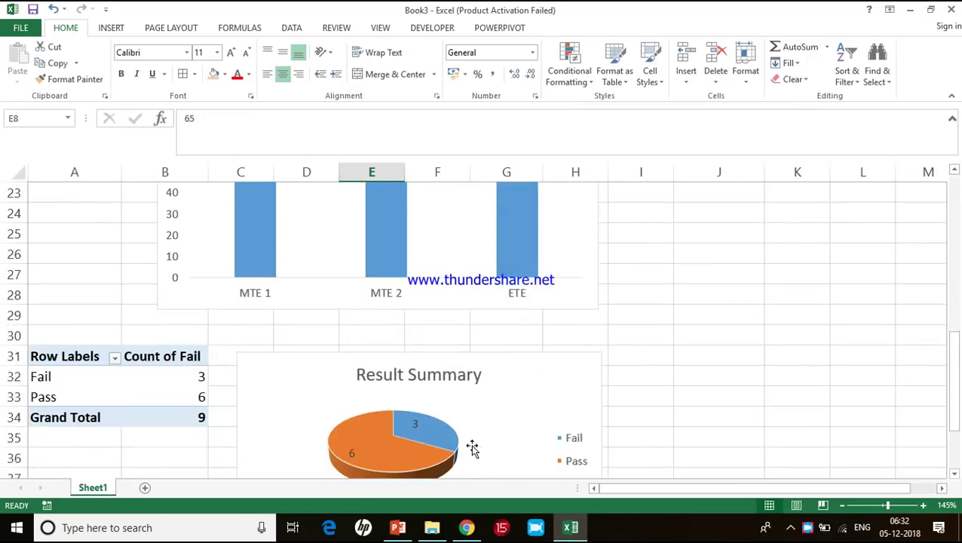
scroll(472, 448, "up", 3)
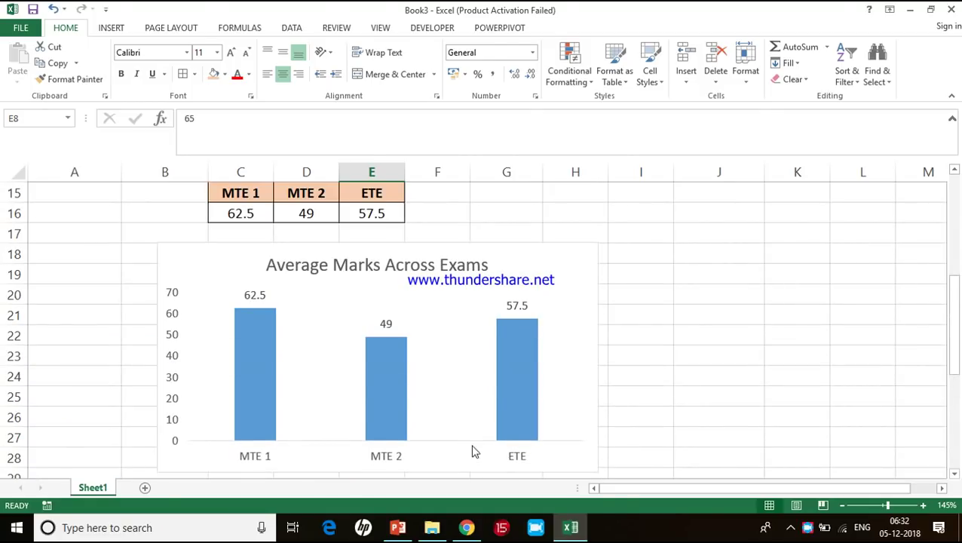
key("alt+Tab")
key("alt+Tab")
left_click(715, 297)
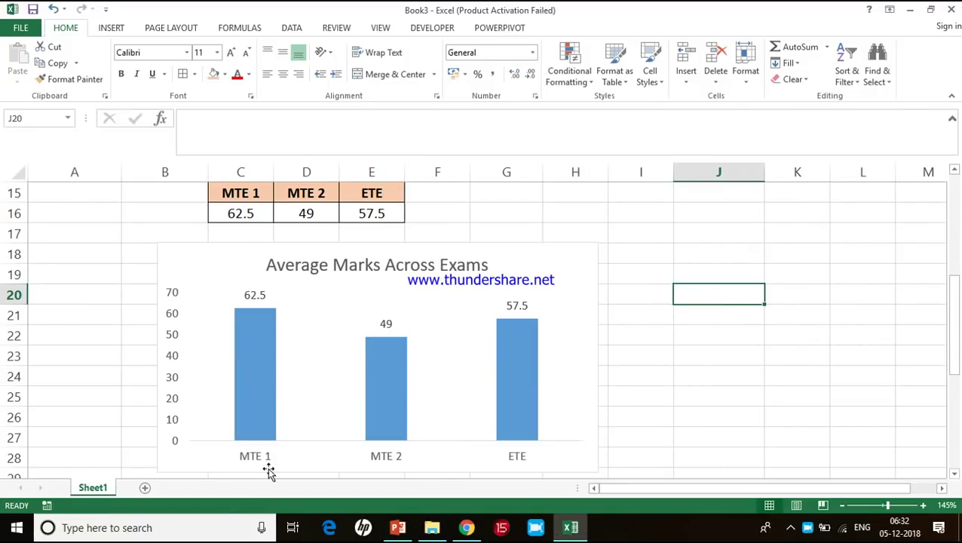
left_click(146, 488)
scroll(262, 270, "up", 8, "ctrl")
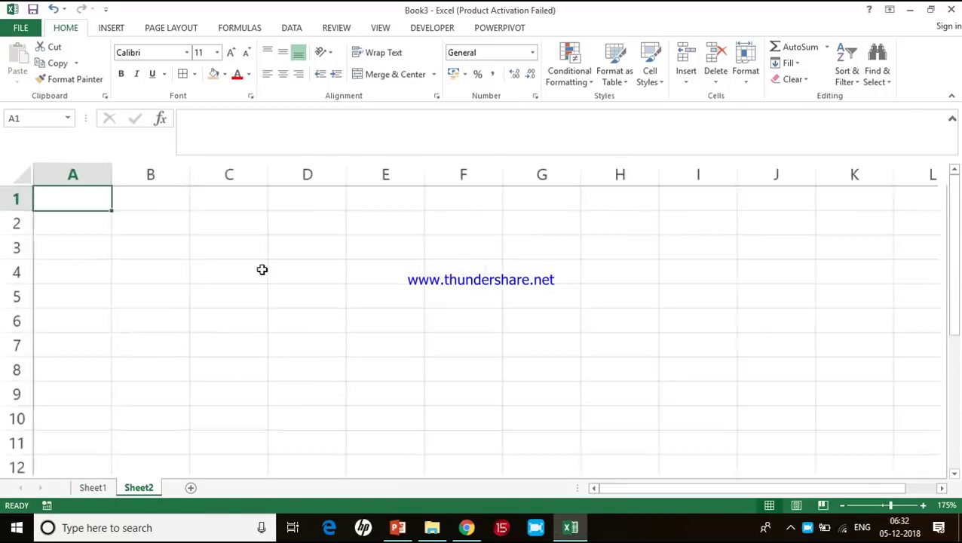
left_click(205, 305)
Enter the labels P, N, R and SI in B4:B7.
type("P")
key("Return")
type("N")
key("Return")
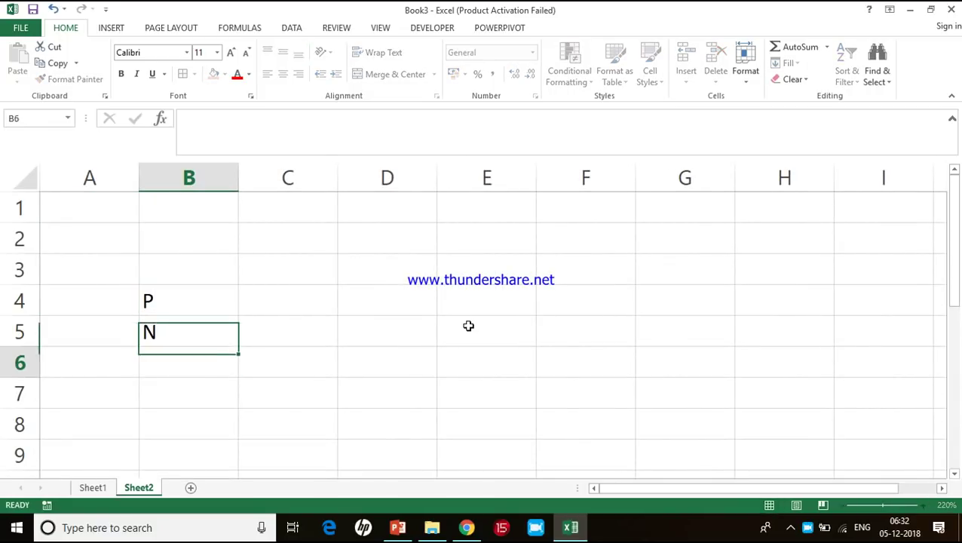
type("rz")
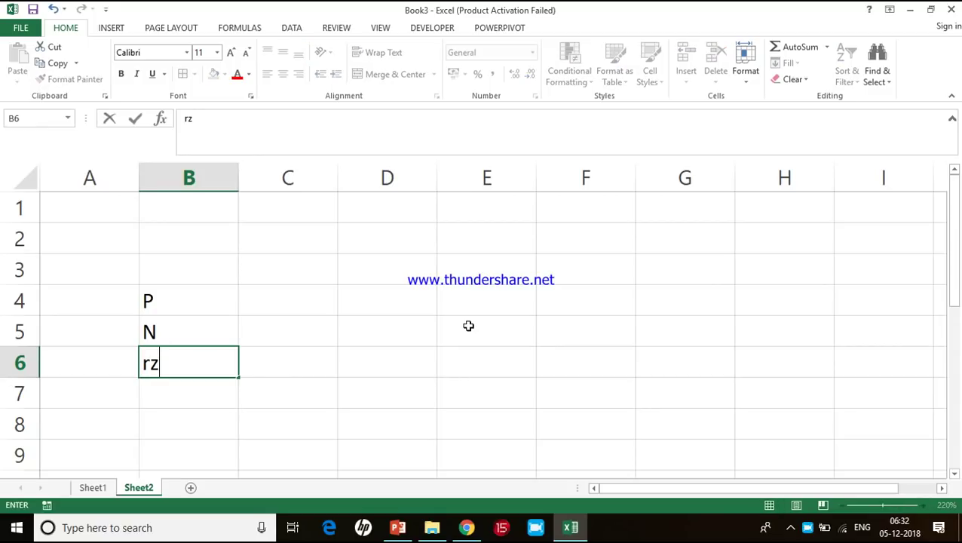
key("BackSpace")
key("BackSpace")
type("E")
key("BackSpace")
type("R")
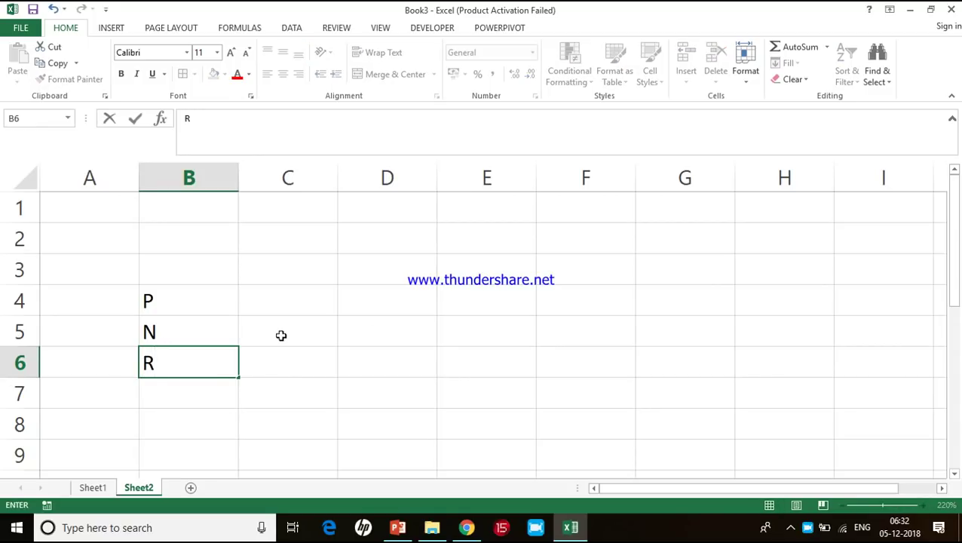
left_click(282, 289)
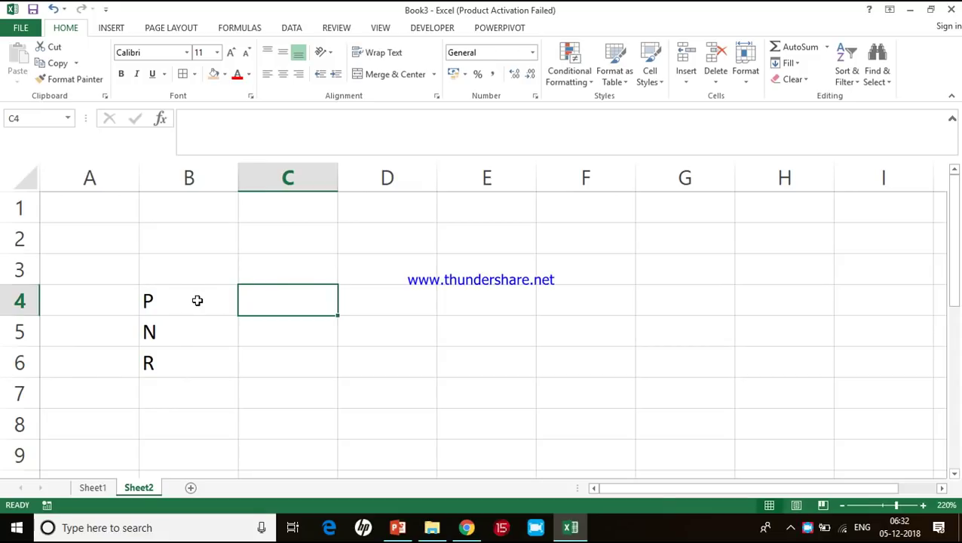
left_click(177, 401)
type("SI")
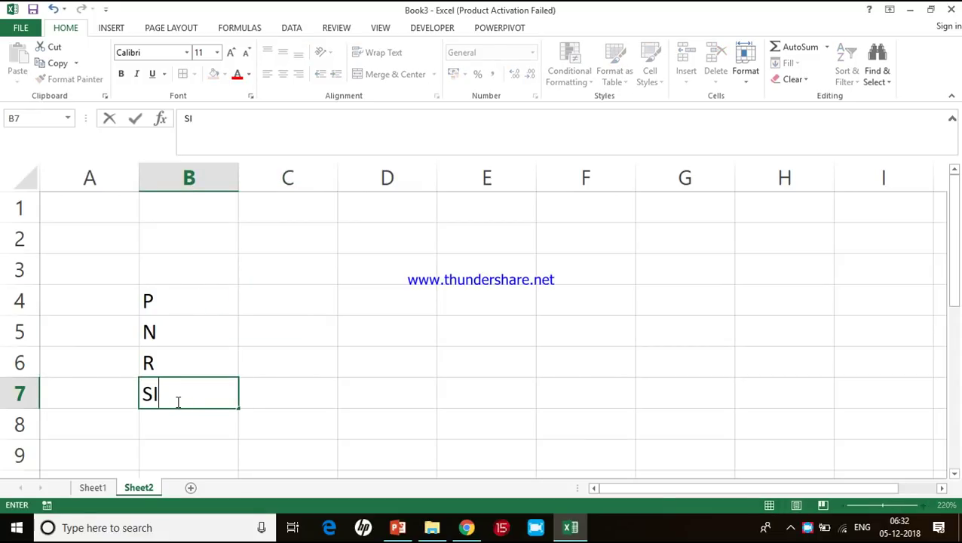
key("Return")
Apply All Borders and Center alignment to B4:C7.
left_click_drag(205, 304, 286, 395)
left_click(185, 73)
left_click(283, 74)
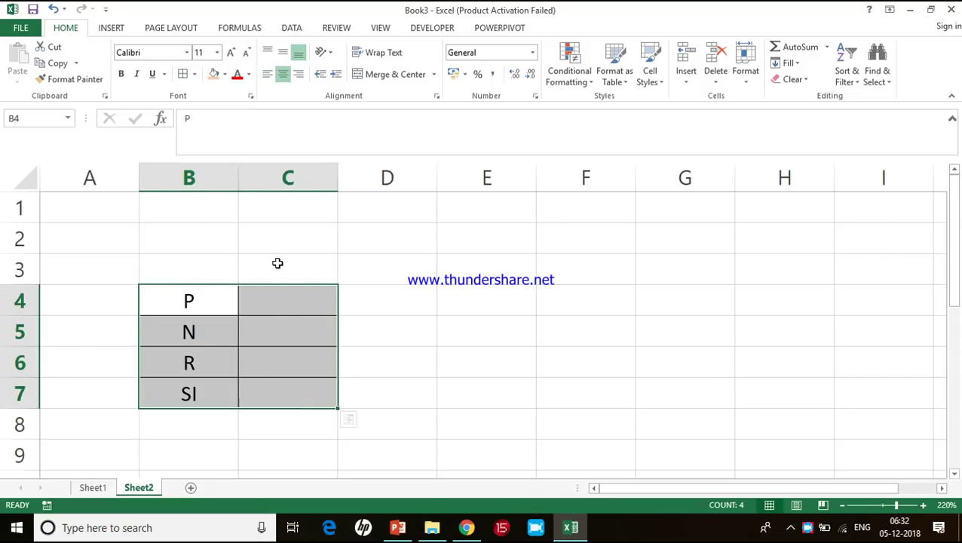
left_click(280, 305)
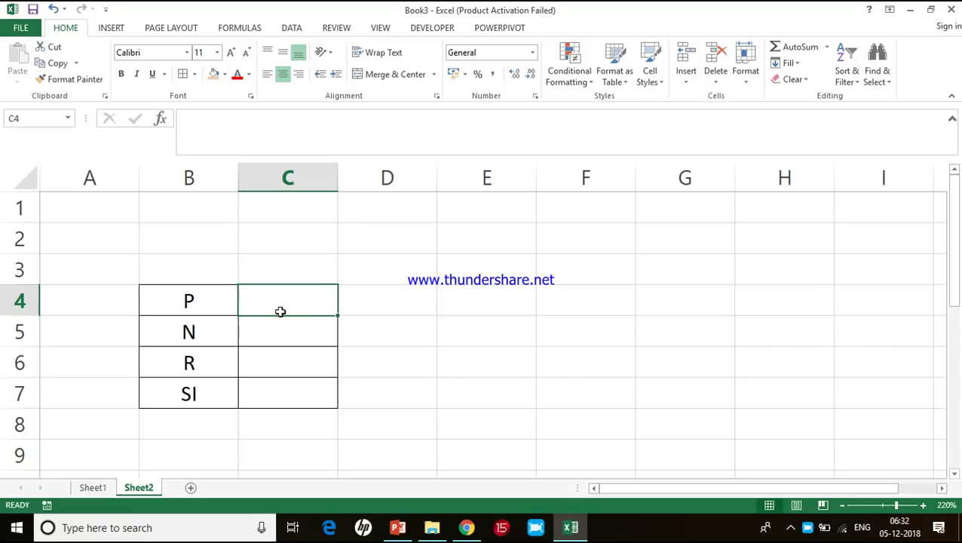
left_click(277, 389)
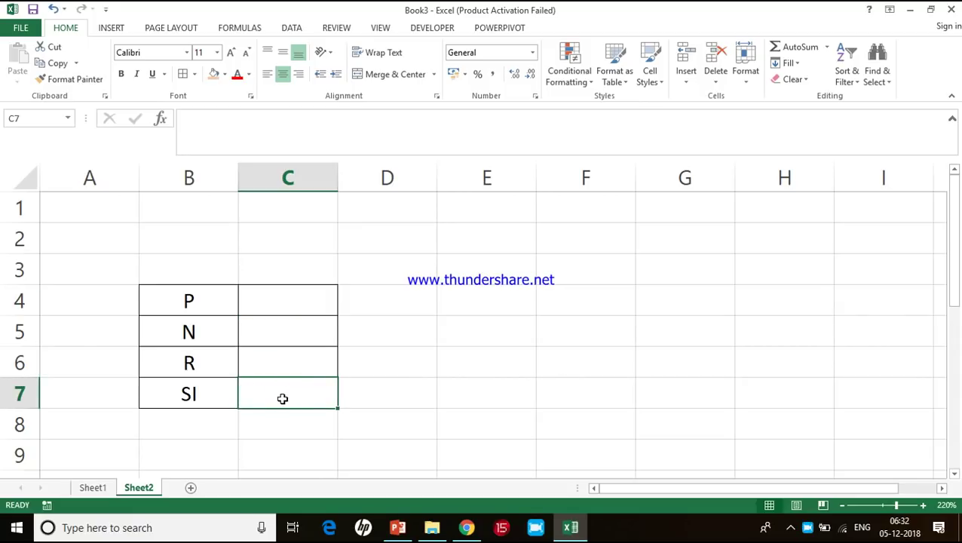
left_click(379, 30)
Start recording a new macro named SI.
left_click(702, 85)
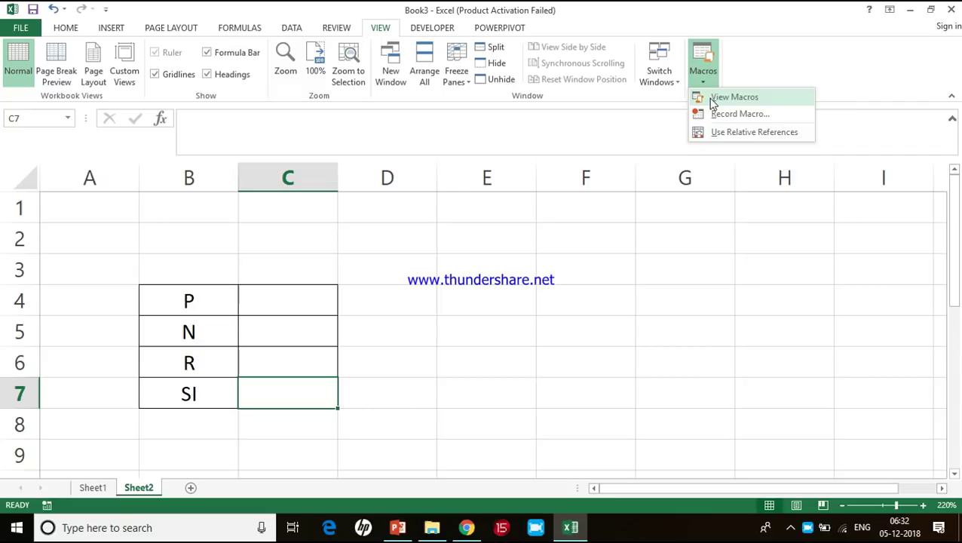
left_click(713, 113)
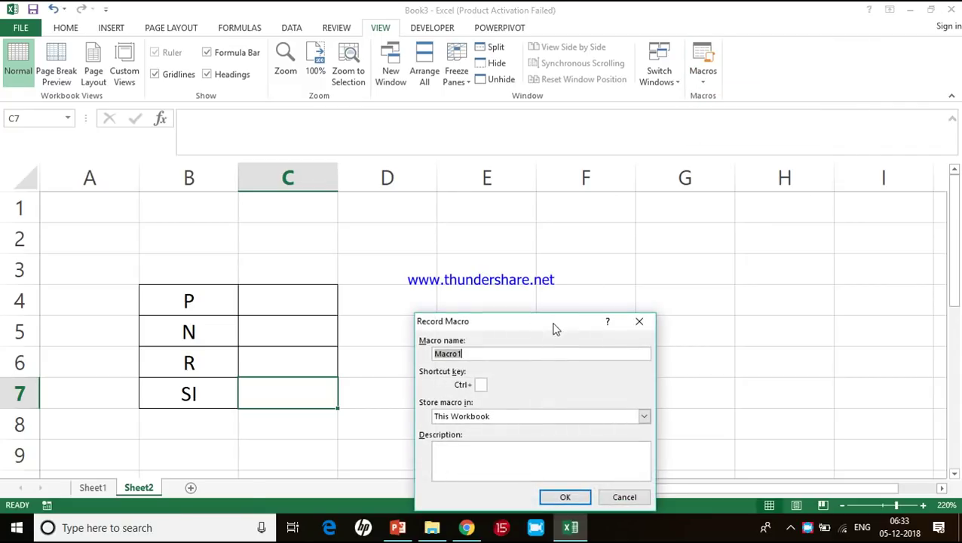
type("SI")
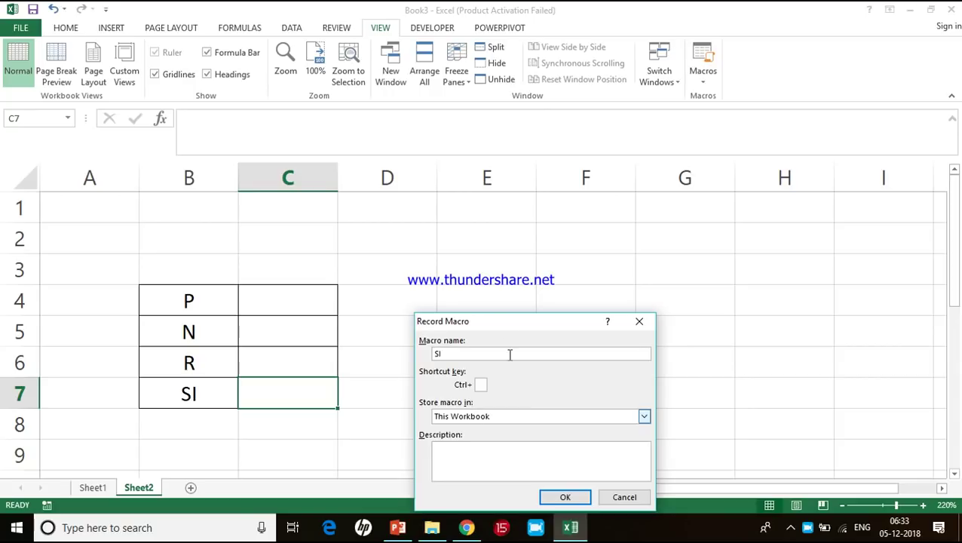
left_click_drag(501, 325, 601, 199)
type("I")
left_click(643, 370)
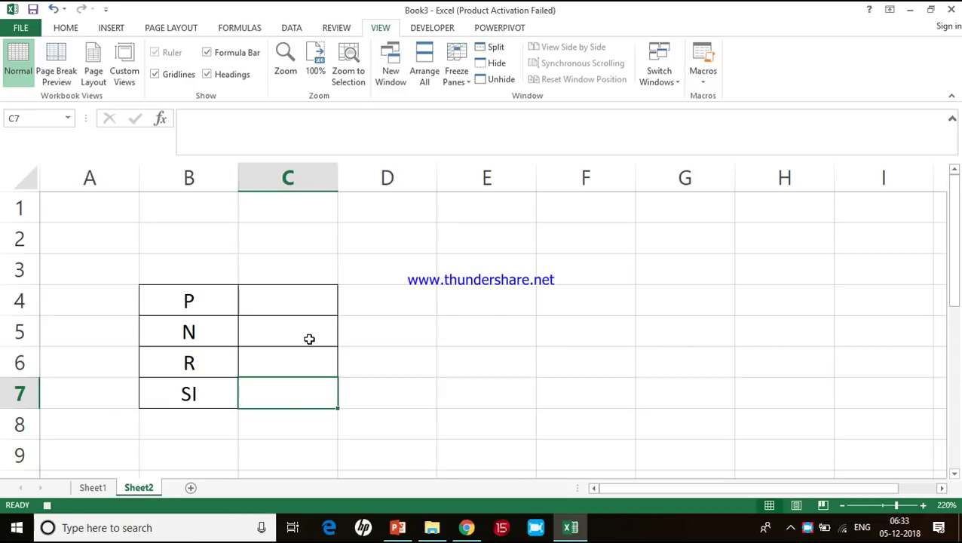
Enter =C4*C5*C6/100 in C7, then stop the macro recording.
type("=")
left_click(305, 300)
type("*")
left_click(307, 337)
type("*")
left_click(308, 363)
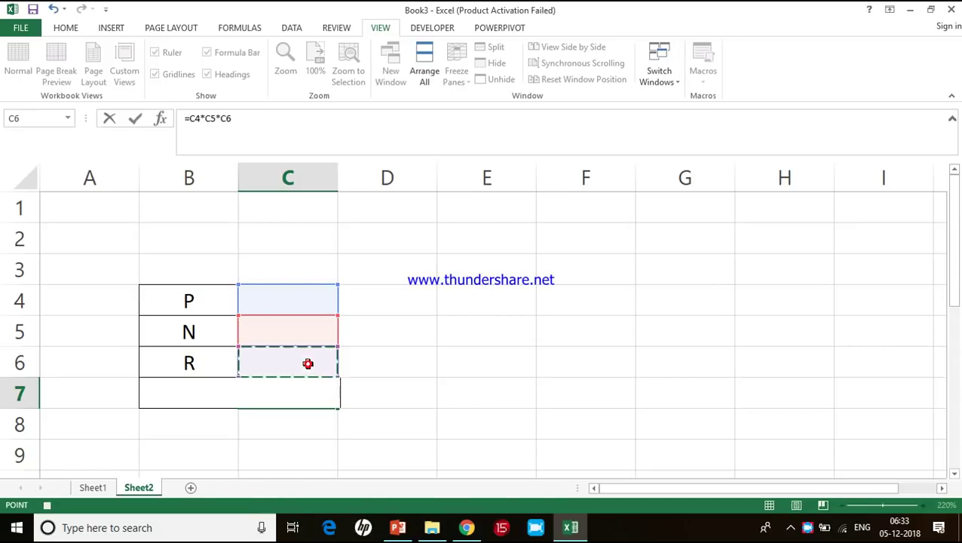
type("/")
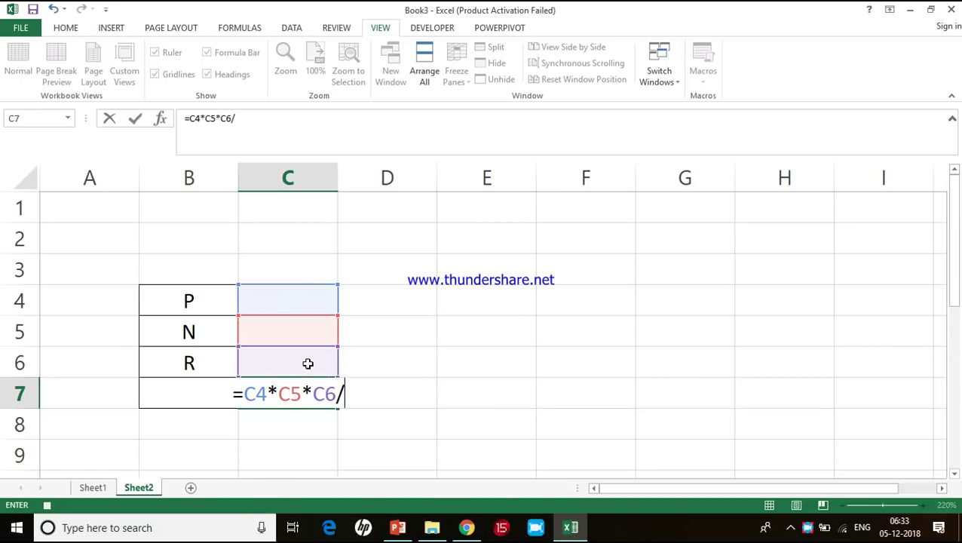
type("100")
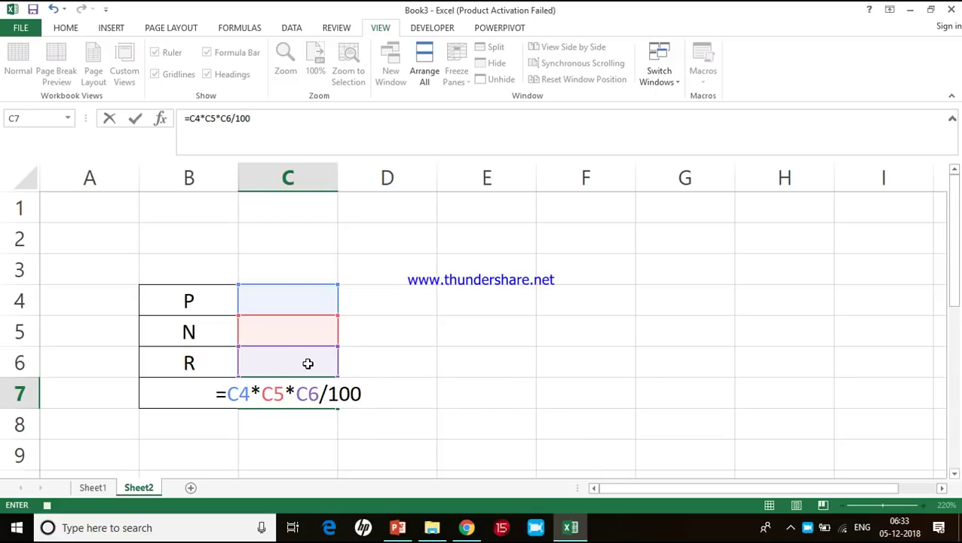
key("Return")
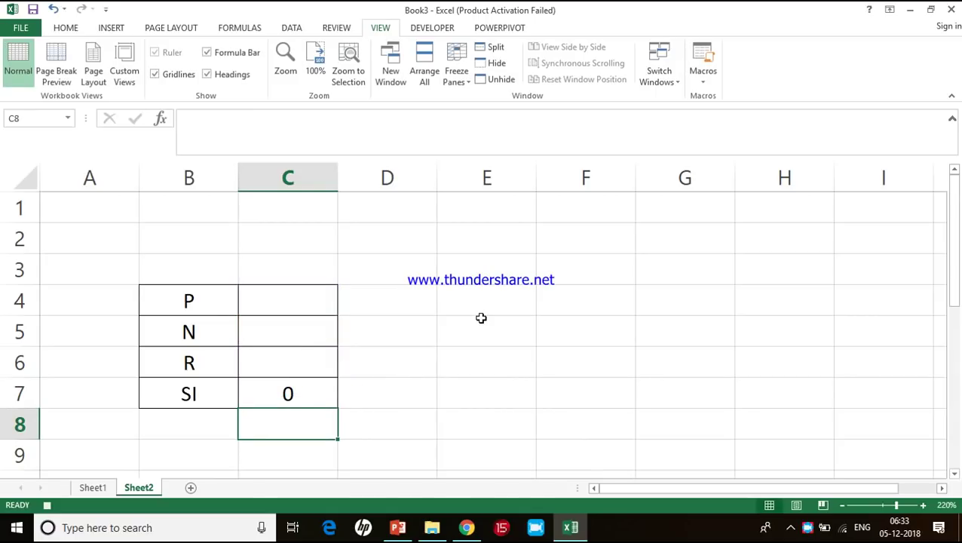
left_click(707, 88)
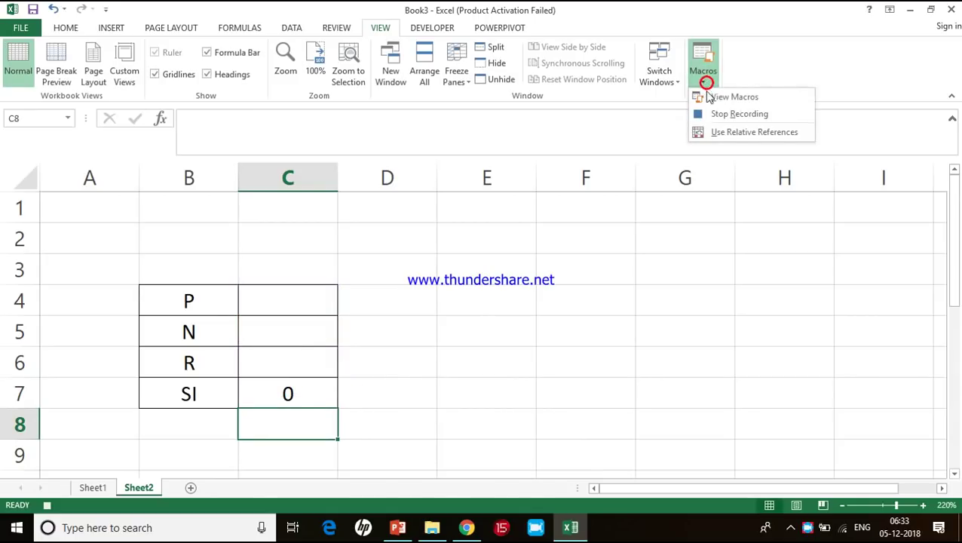
left_click(706, 112)
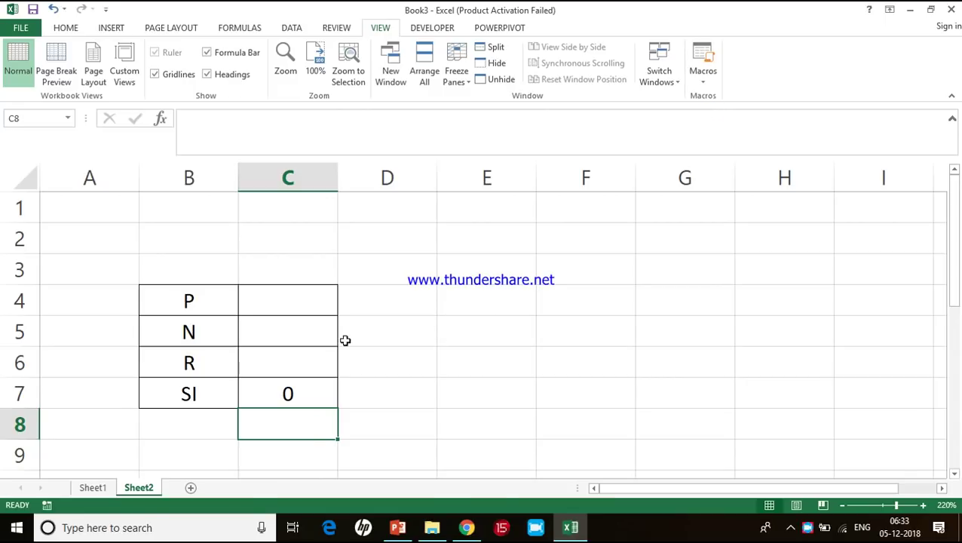
Clear C7 and enter P 1000, N 2 and R 10 in C4:C6.
left_click(264, 402)
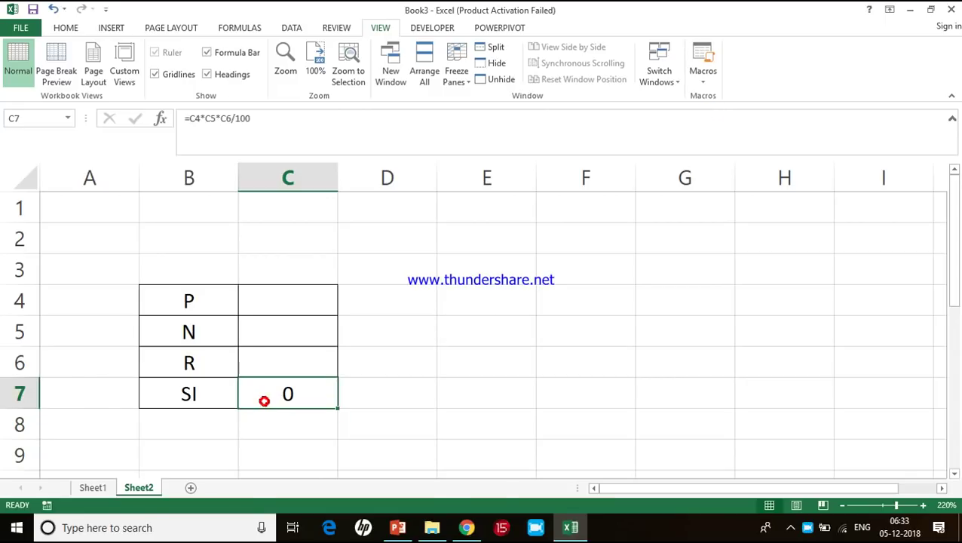
key("Delete")
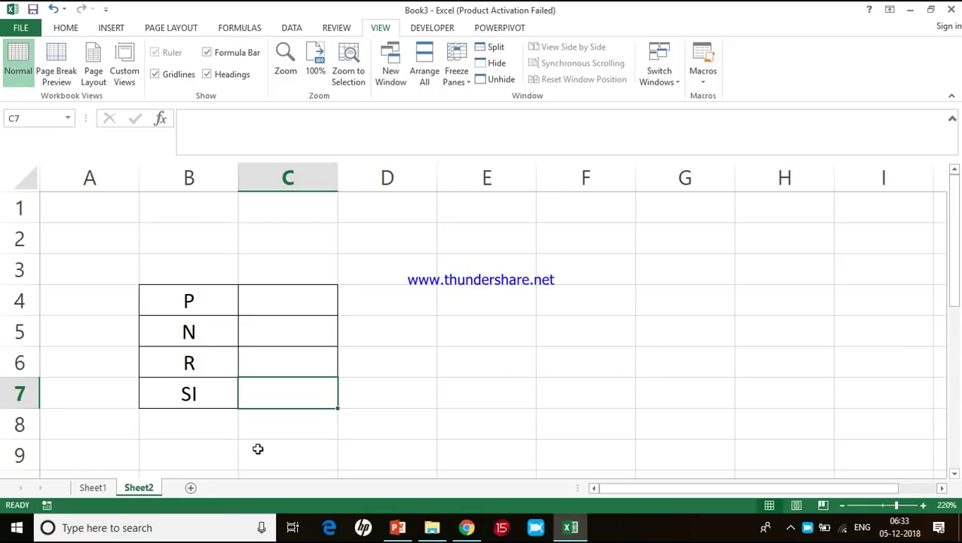
left_click(307, 301)
type("1000")
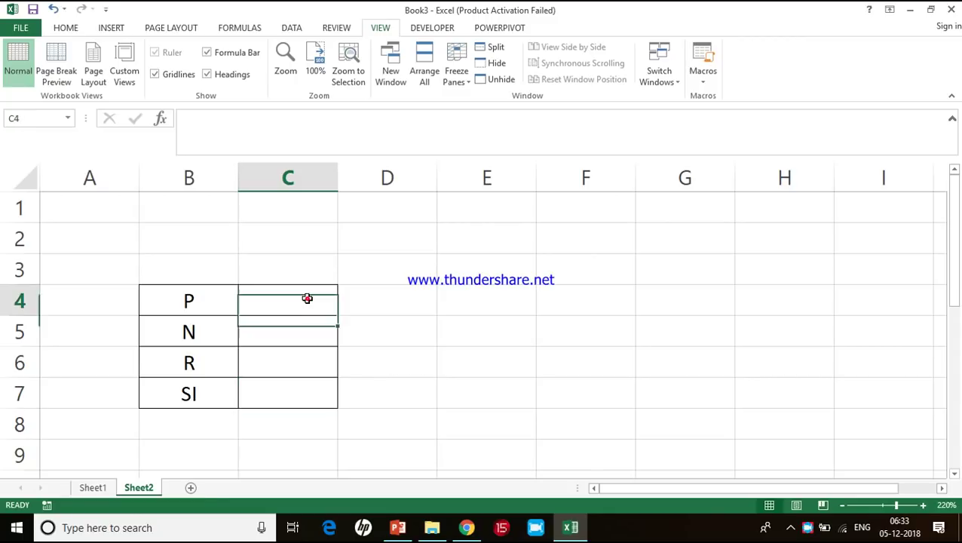
key("Return")
type("2")
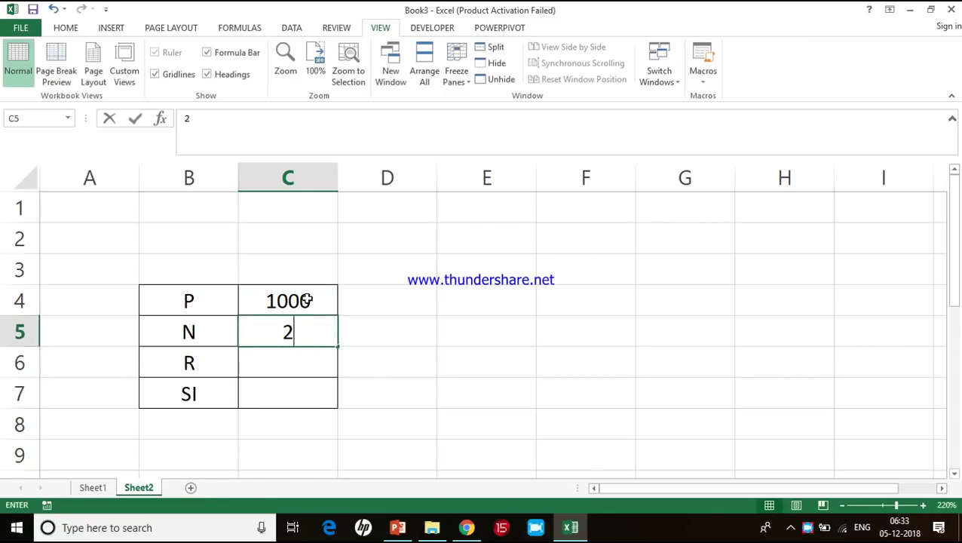
key("Return")
type("10")
key("Return")
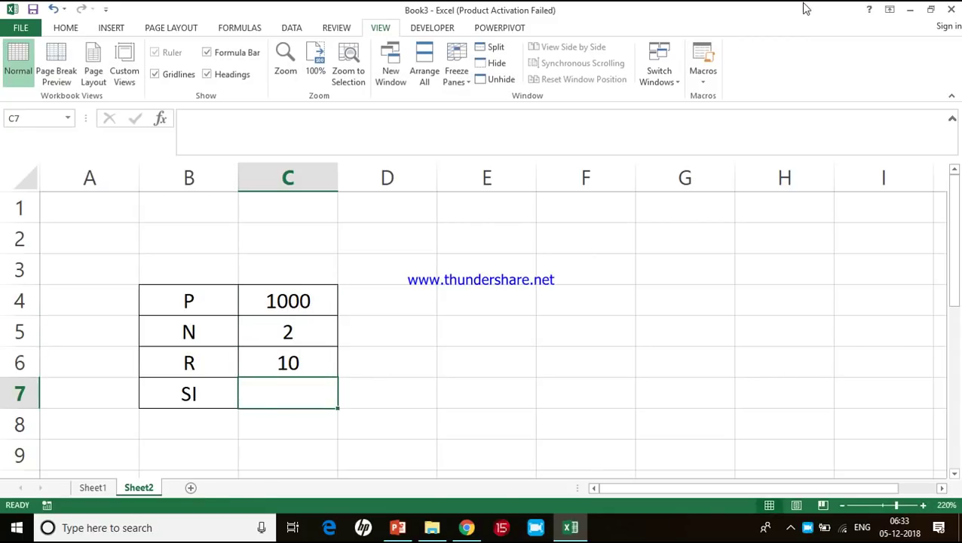
Run the SI macro to test it, then clear the 200 result from C7.
left_click(709, 82)
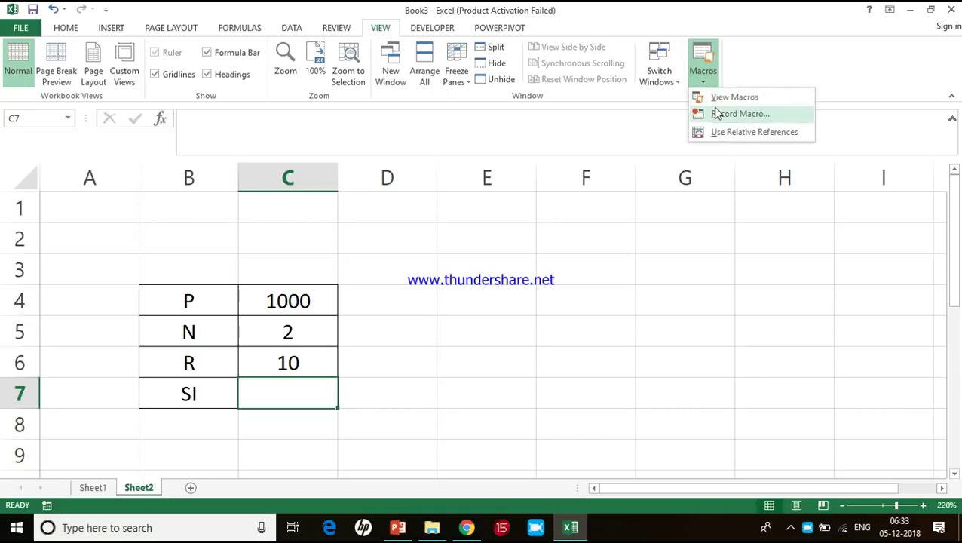
left_click(724, 97)
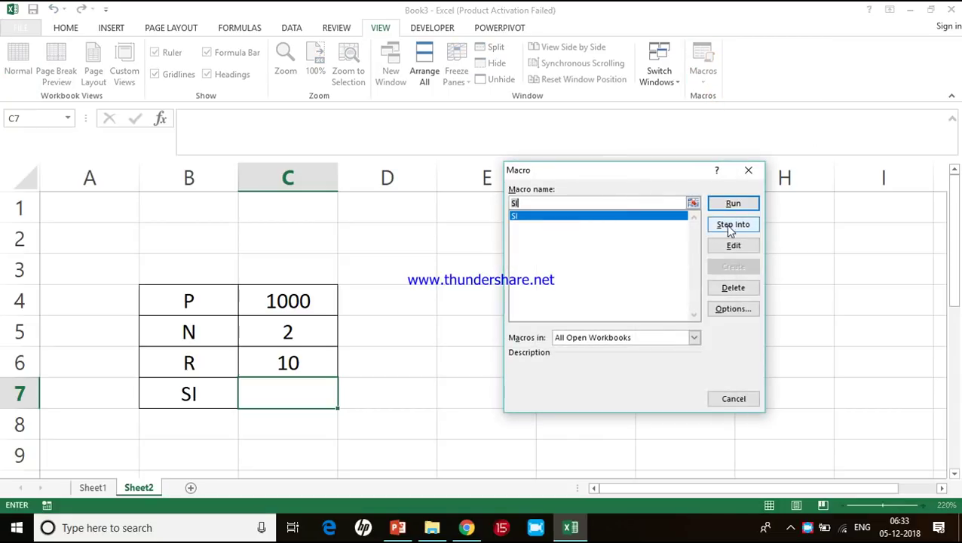
left_click(731, 205)
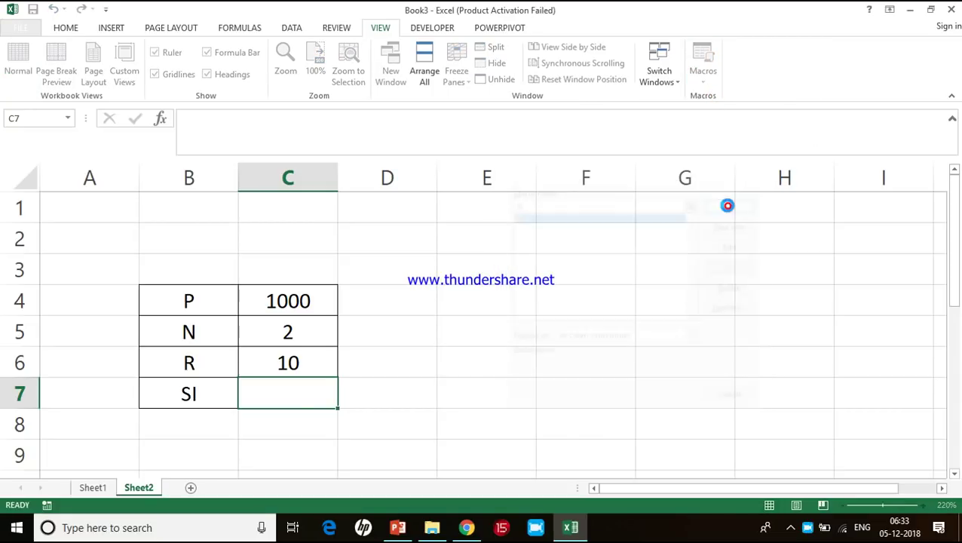
left_click(288, 395)
key("Delete")
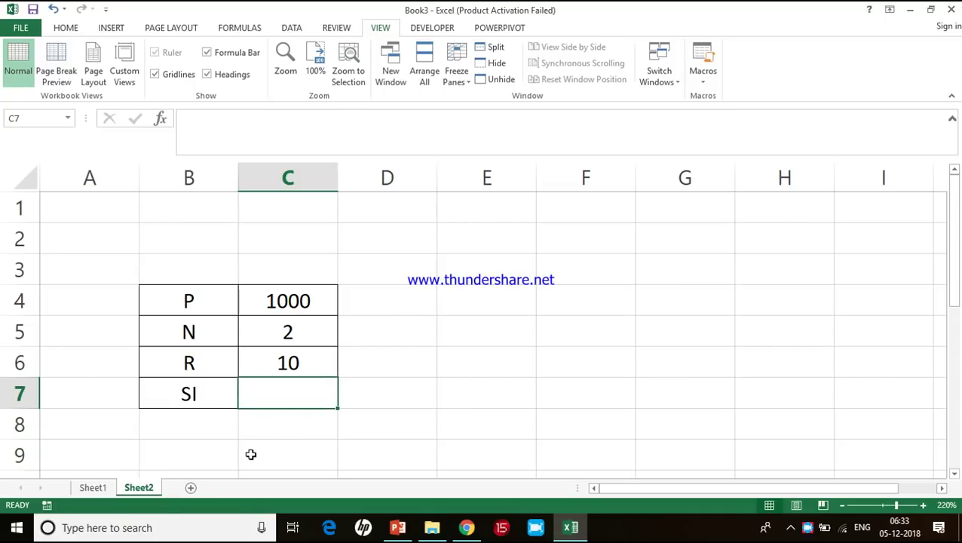
left_click(275, 438)
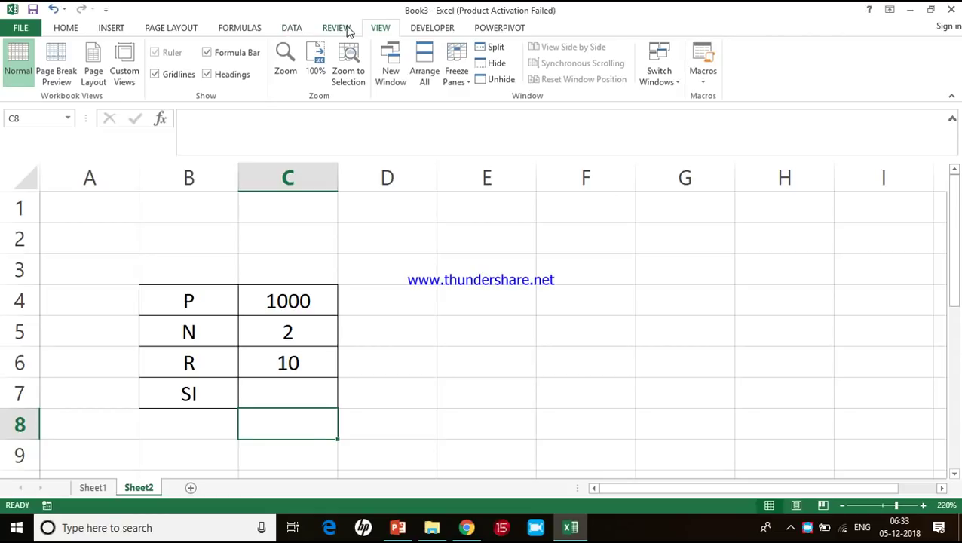
Draw a form button over C8 and assign it the SI macro.
left_click(424, 30)
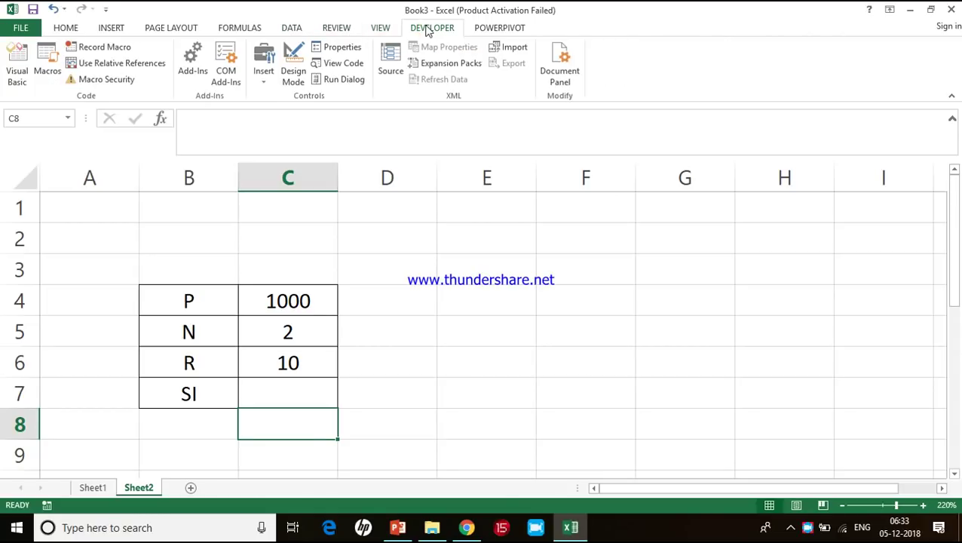
left_click(265, 81)
left_click(257, 110)
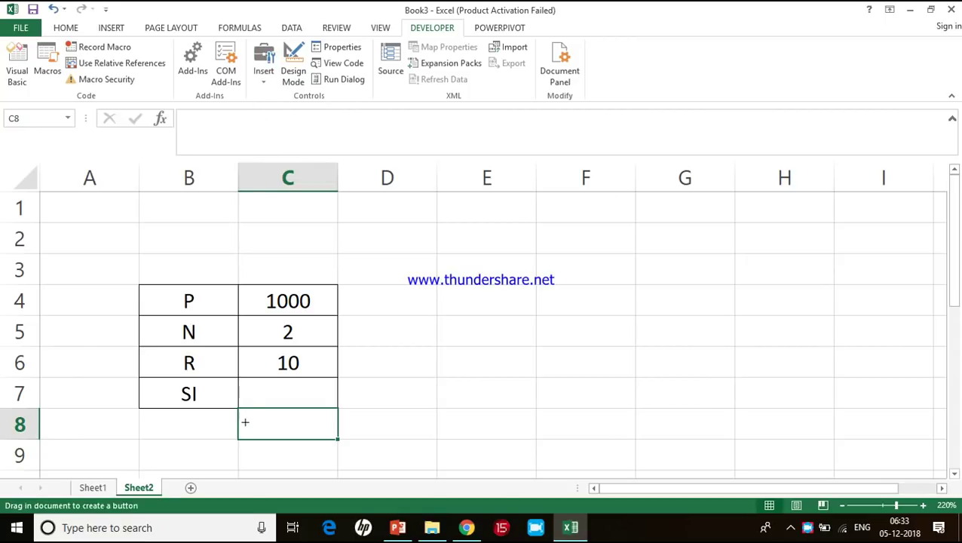
left_click_drag(241, 419, 331, 449)
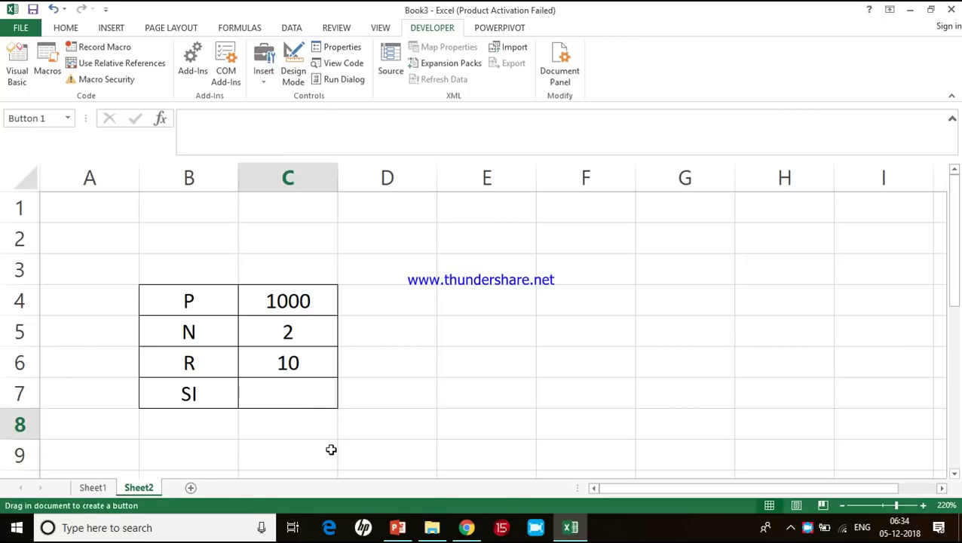
left_click(540, 219)
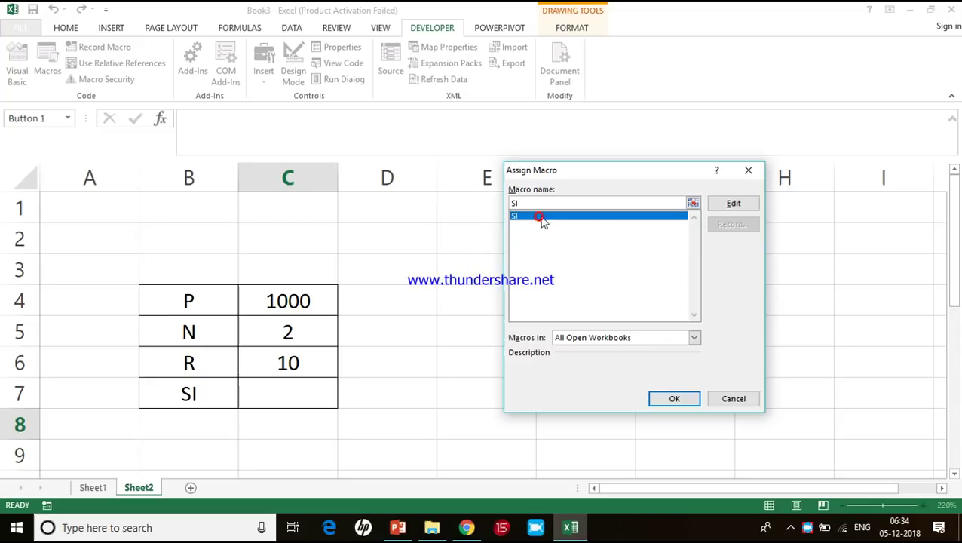
left_click(679, 399)
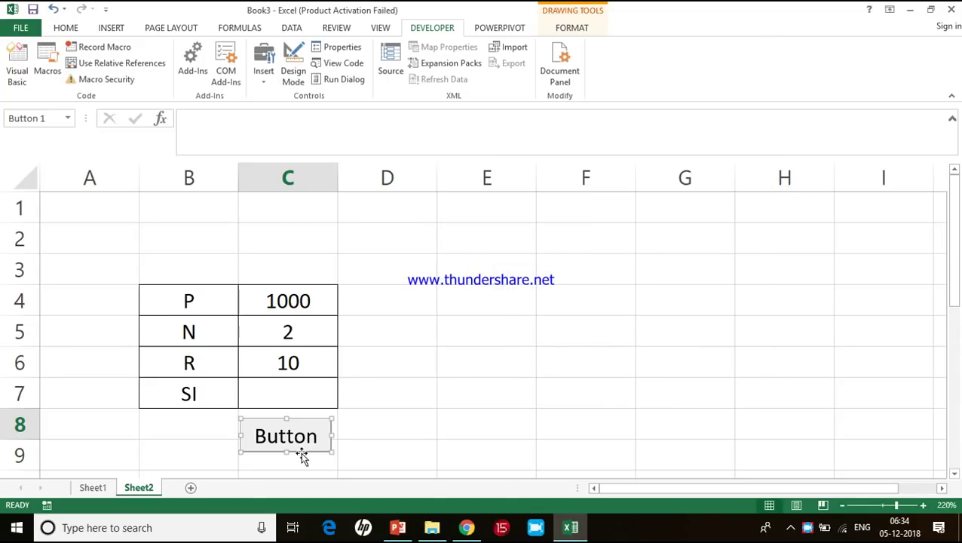
Caption the button SI and use it to compute 200 in C7.
left_click(288, 436)
key("Home")
key("Delete")
key("Delete")
key("Delete")
key("Delete")
key("Delete")
key("Delete")
key("Delete")
key("Delete")
type("SI")
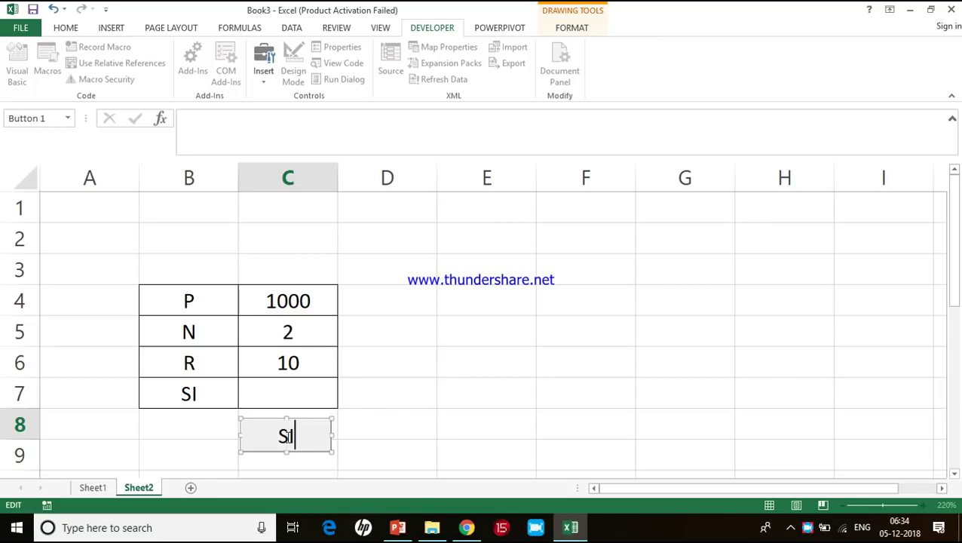
left_click(463, 381)
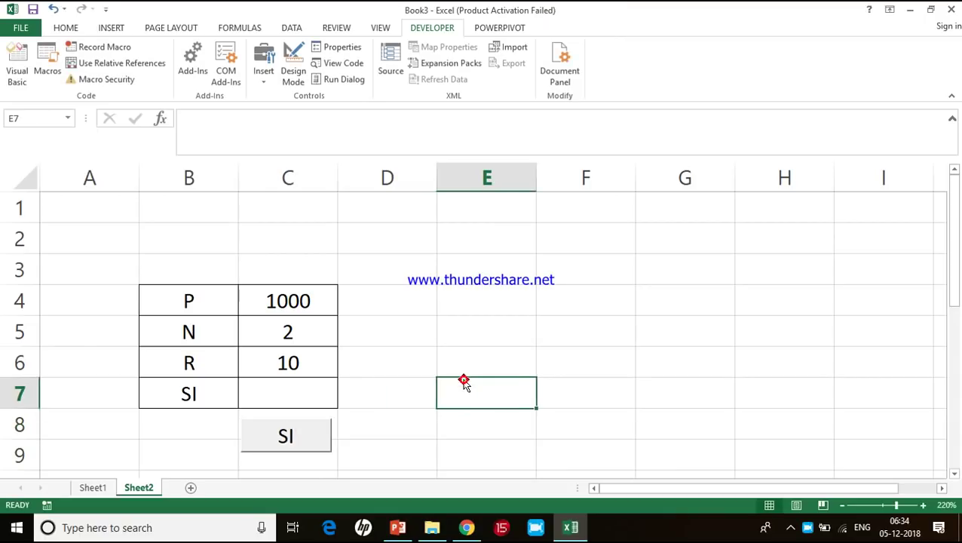
left_click(313, 399)
left_click(294, 436)
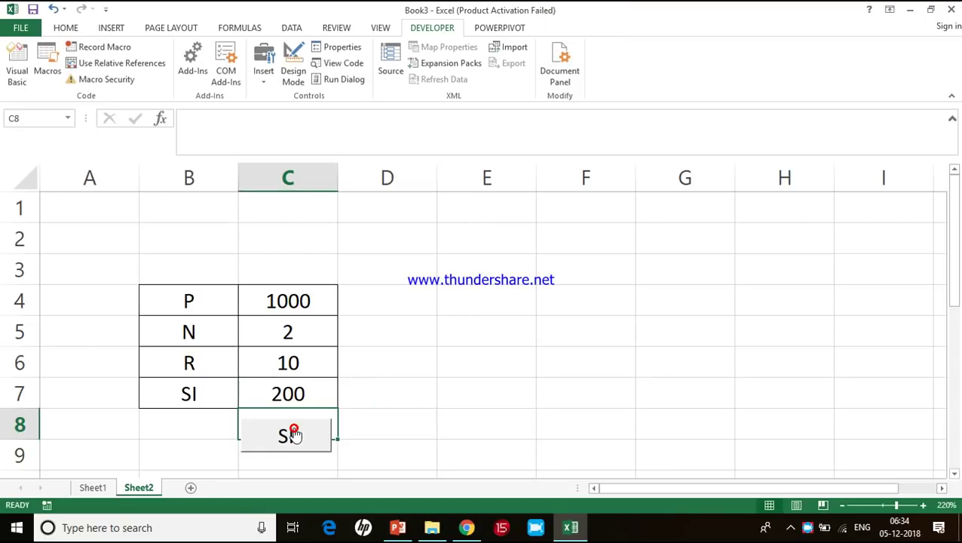
left_click(290, 395)
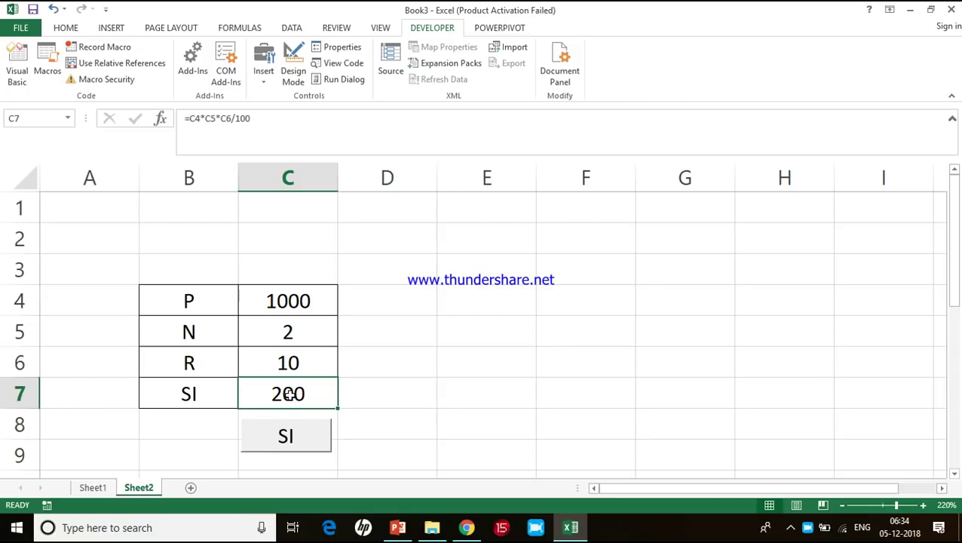
Check the task list, then return to Sheet1's marks table.
key("alt+Tab")
left_click(81, 151)
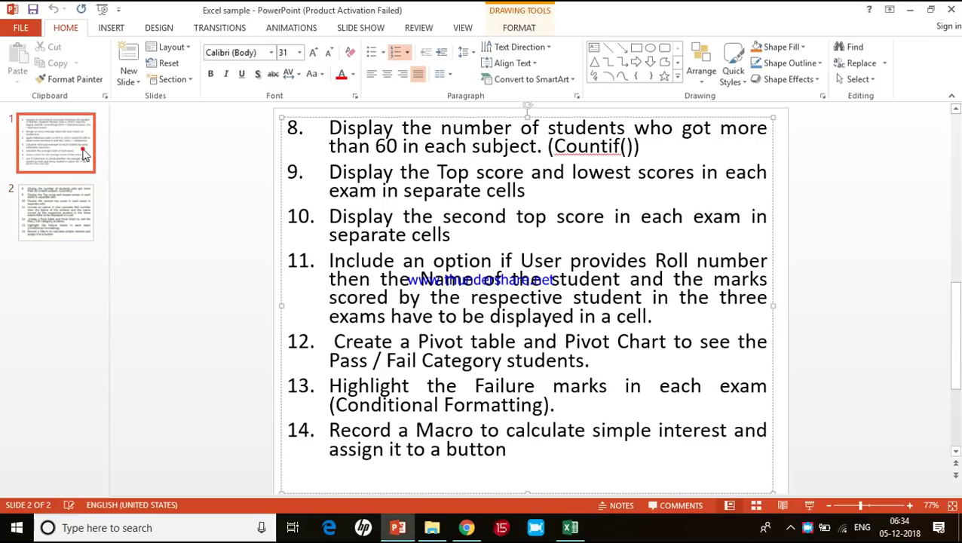
key("alt+Tab")
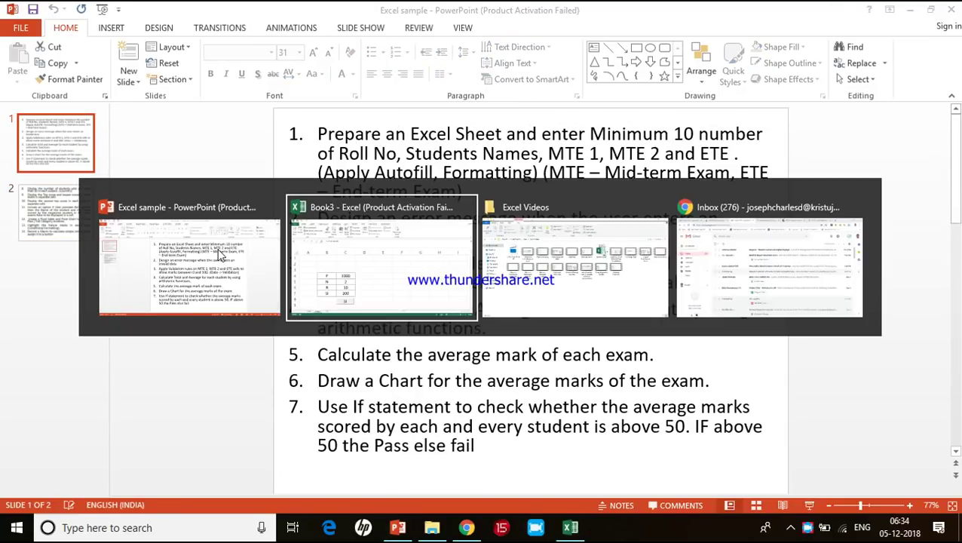
left_click(96, 486)
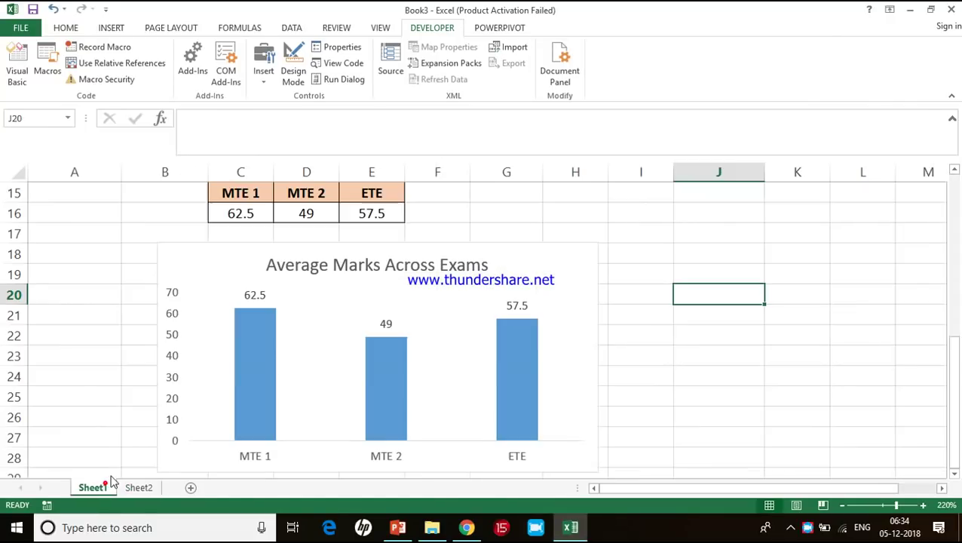
scroll(234, 380, "up", 5)
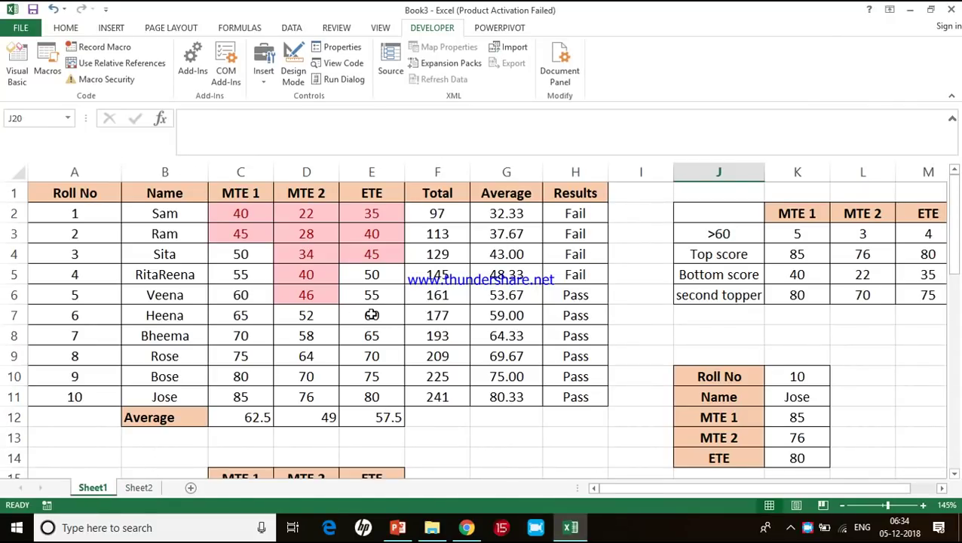